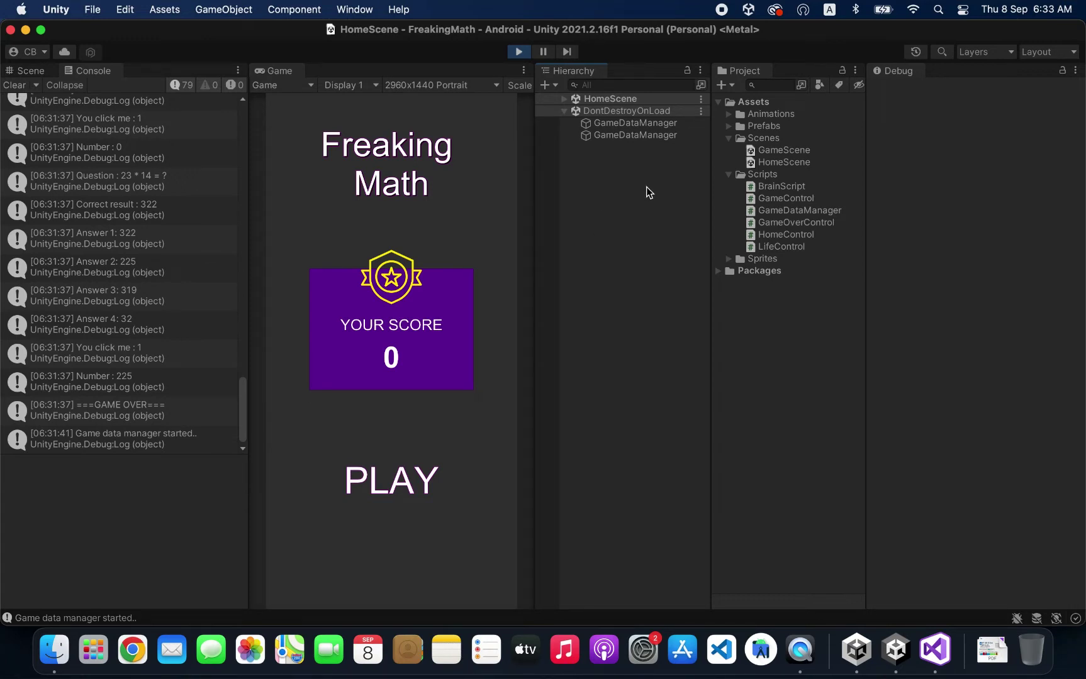
# Step: Compare both DontDestroyOnLoad GameDataManager copies' instance IDs and High Score 4 in the Debug Inspector
pyautogui.click(661, 123)
pyautogui.click(658, 136)
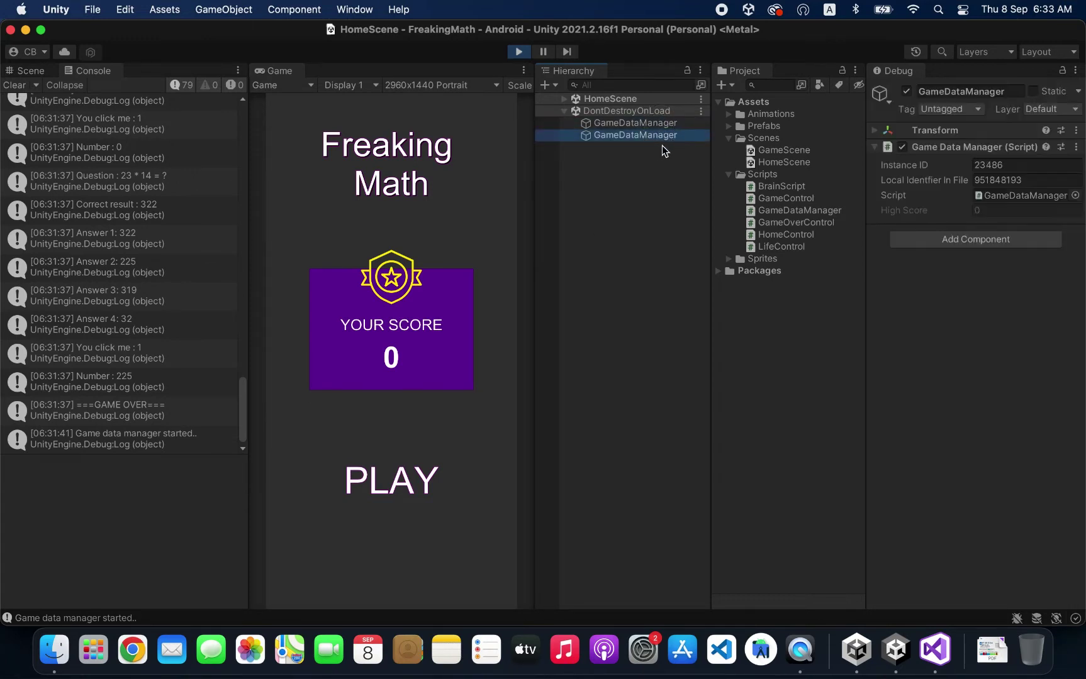
pyautogui.click(646, 221)
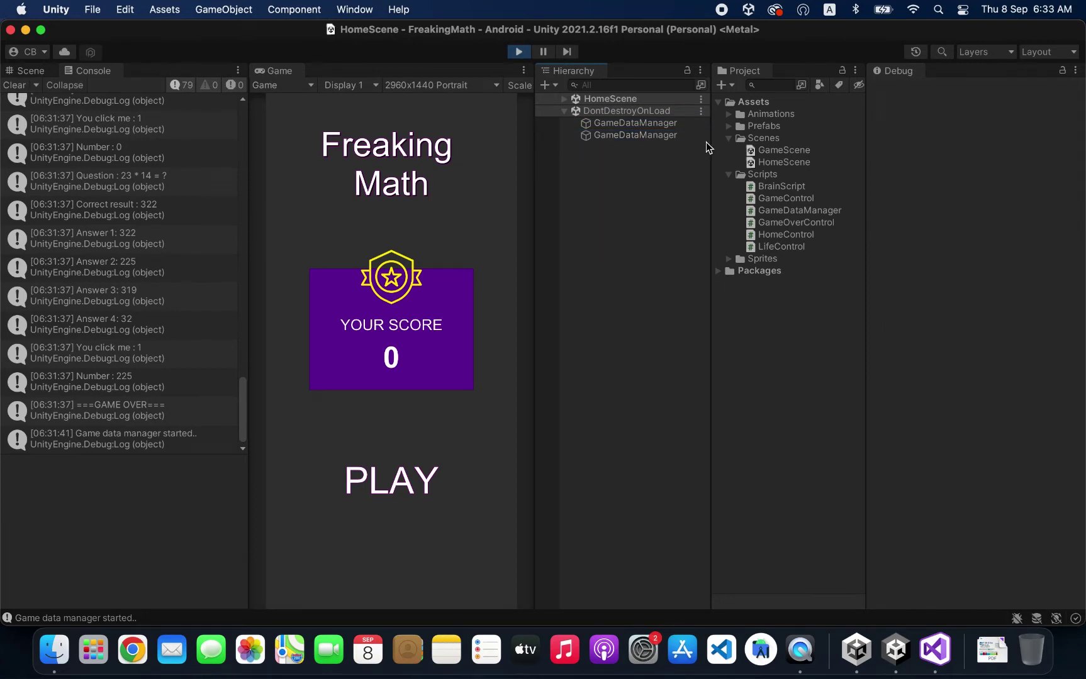
pyautogui.click(640, 122)
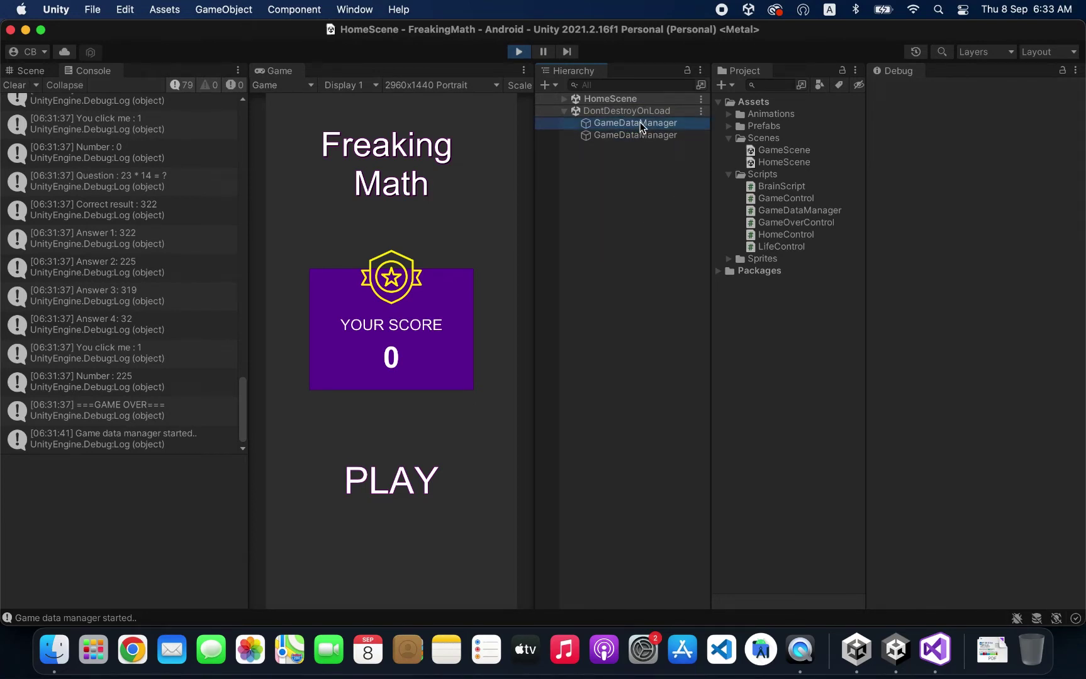
pyautogui.click(677, 136)
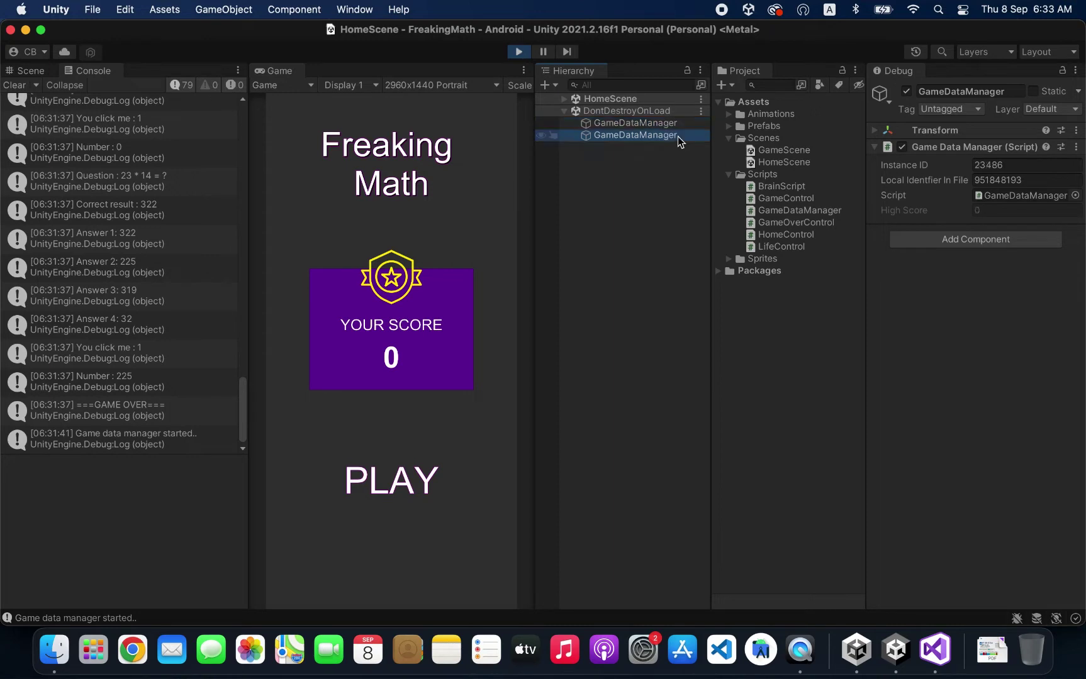
pyautogui.click(676, 128)
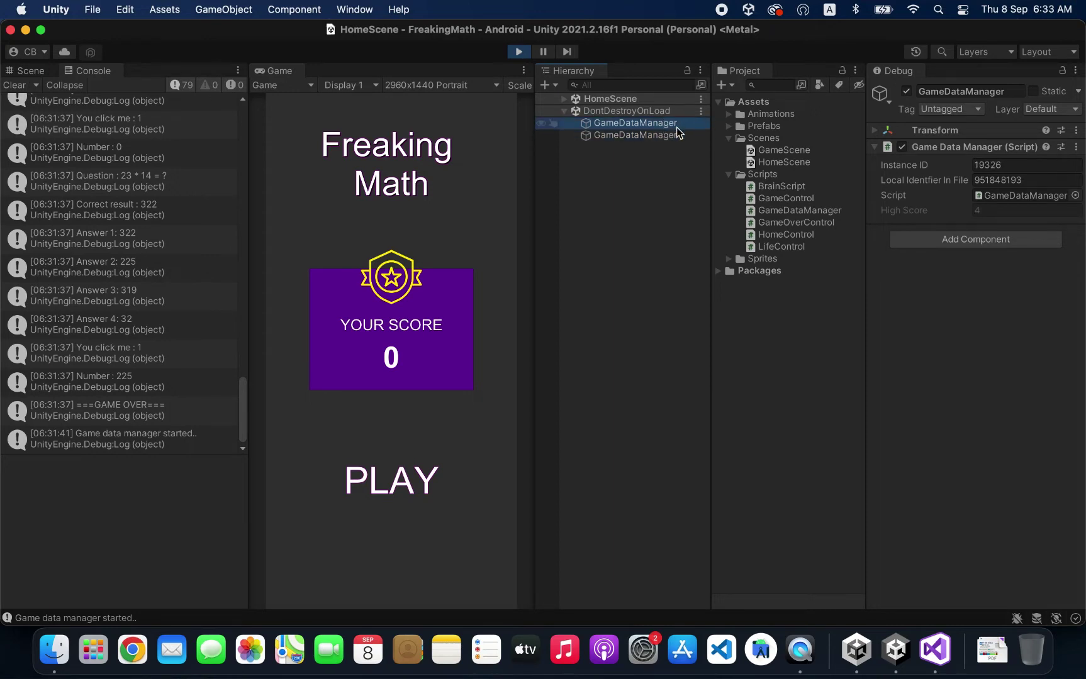
pyautogui.click(939, 209)
pyautogui.click(993, 213)
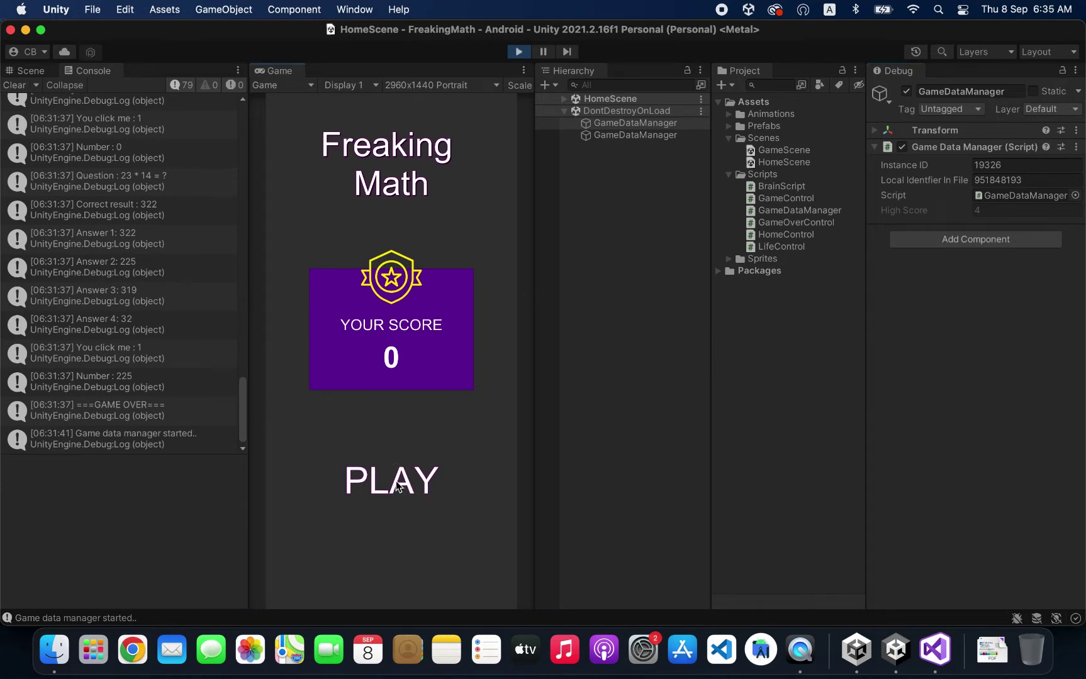
# Step: Answer math questions correctly, including 29 * 10 = 290, to reach a score of 5
pyautogui.click(337, 358)
pyautogui.click(334, 356)
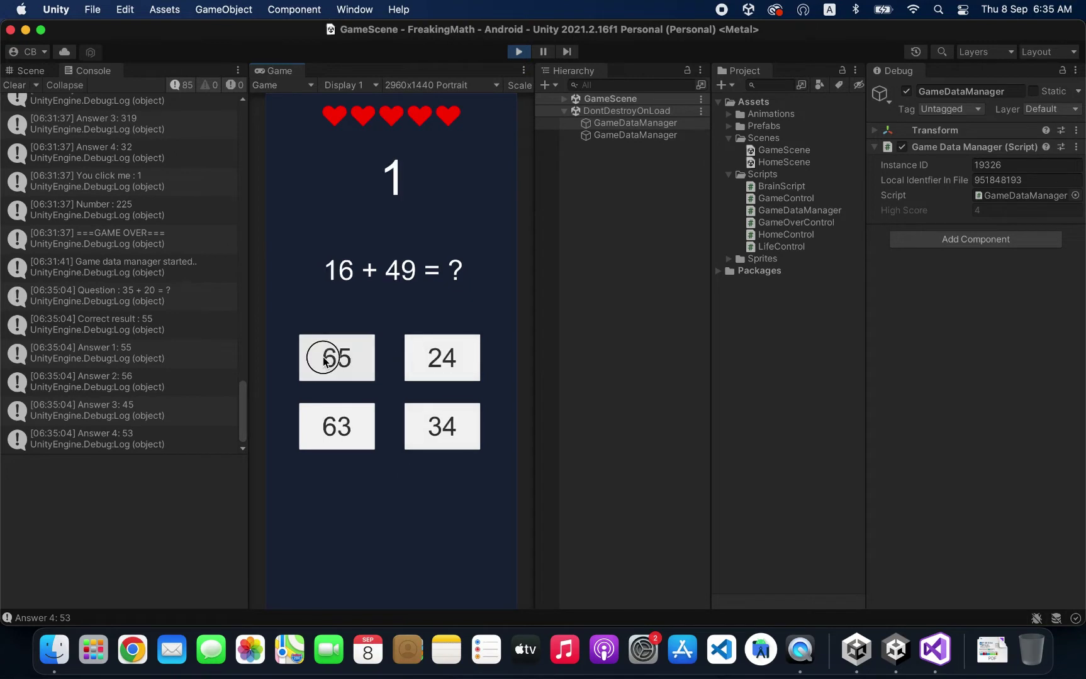
pyautogui.click(326, 359)
pyautogui.click(325, 361)
pyautogui.click(334, 358)
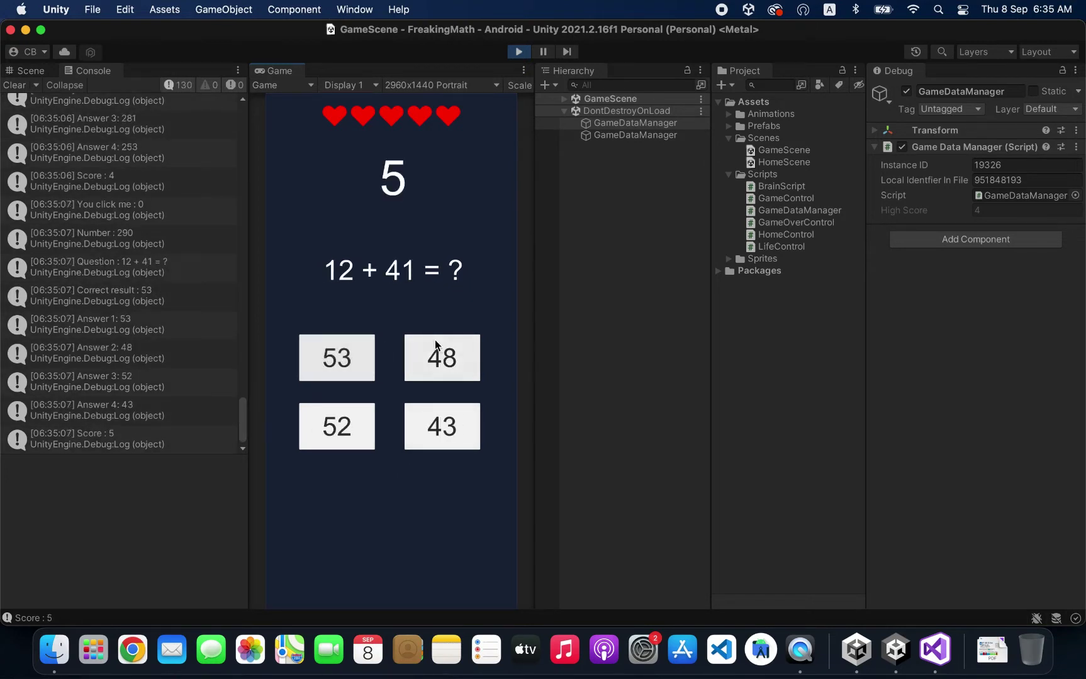
# Step: Pick wrong answers to lose every life, then decline to continue to return home
pyautogui.click(448, 360)
pyautogui.click(448, 359)
pyautogui.click(448, 358)
pyautogui.click(448, 358)
pyautogui.click(447, 358)
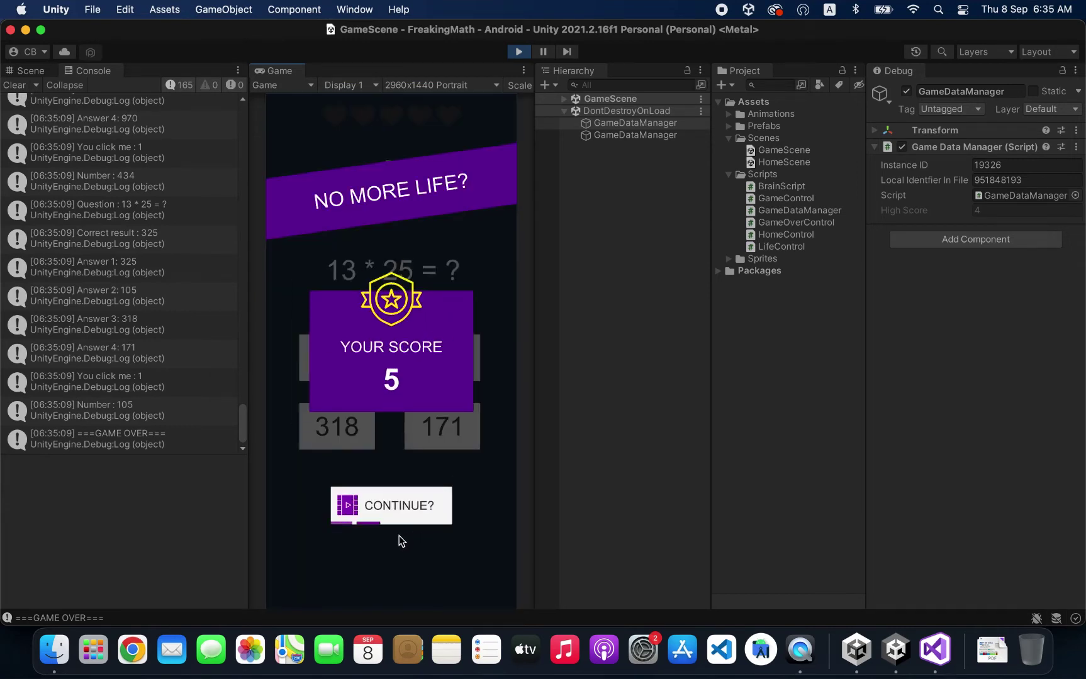
pyautogui.click(390, 553)
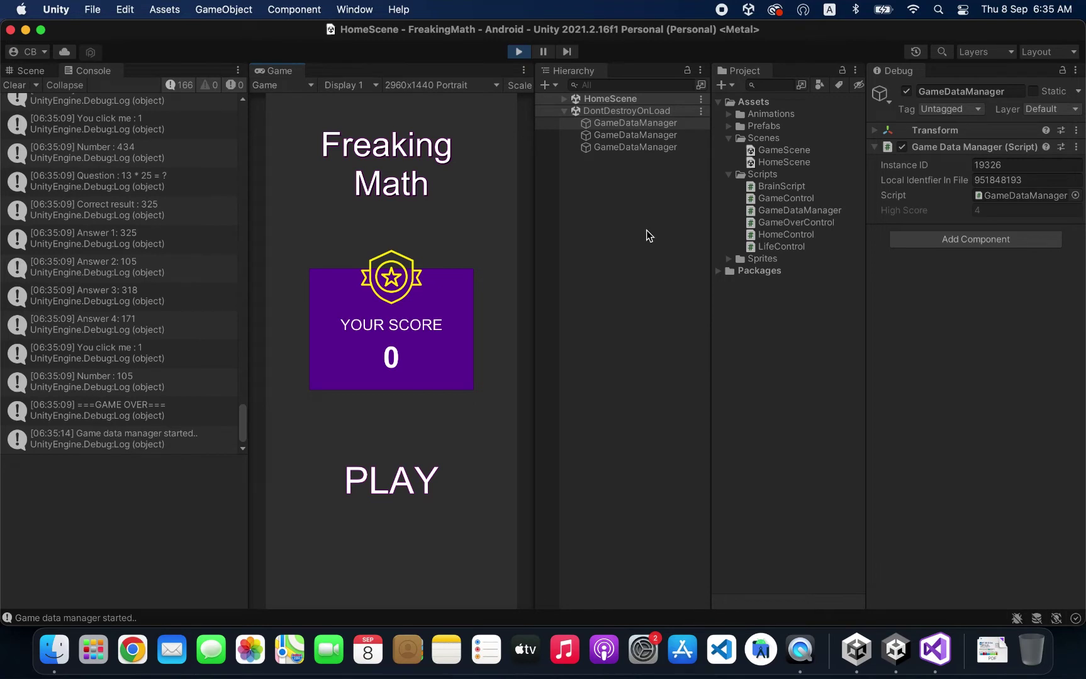
# Step: Check the second and third GameDataManager copies and the GameControl script, then exit Play mode
pyautogui.click(635, 135)
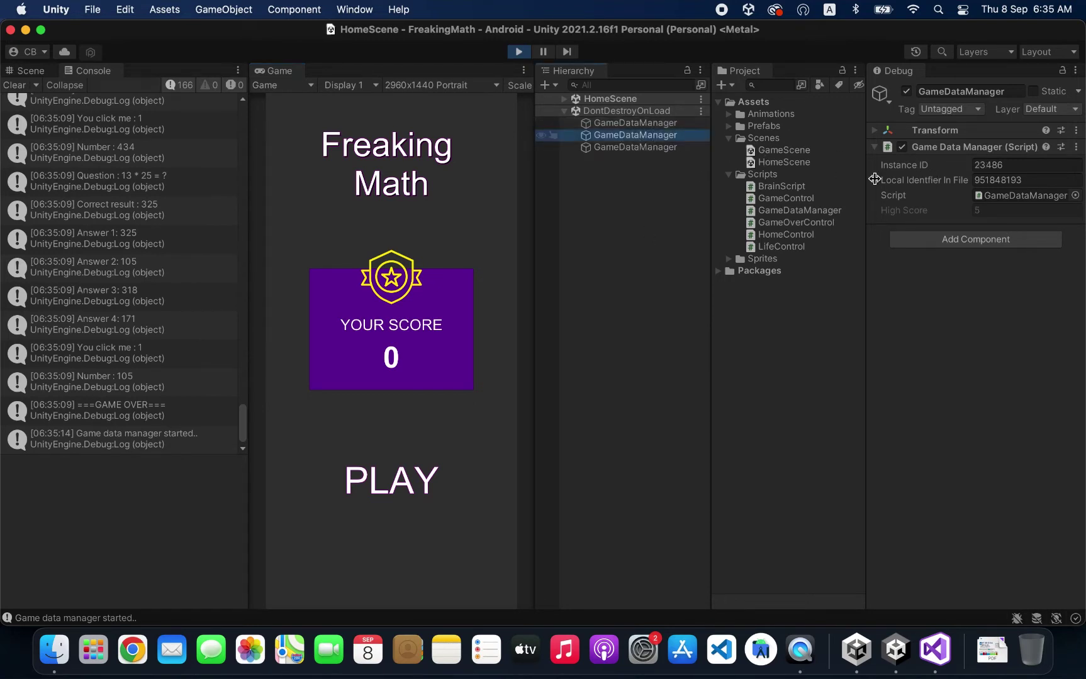
pyautogui.click(633, 152)
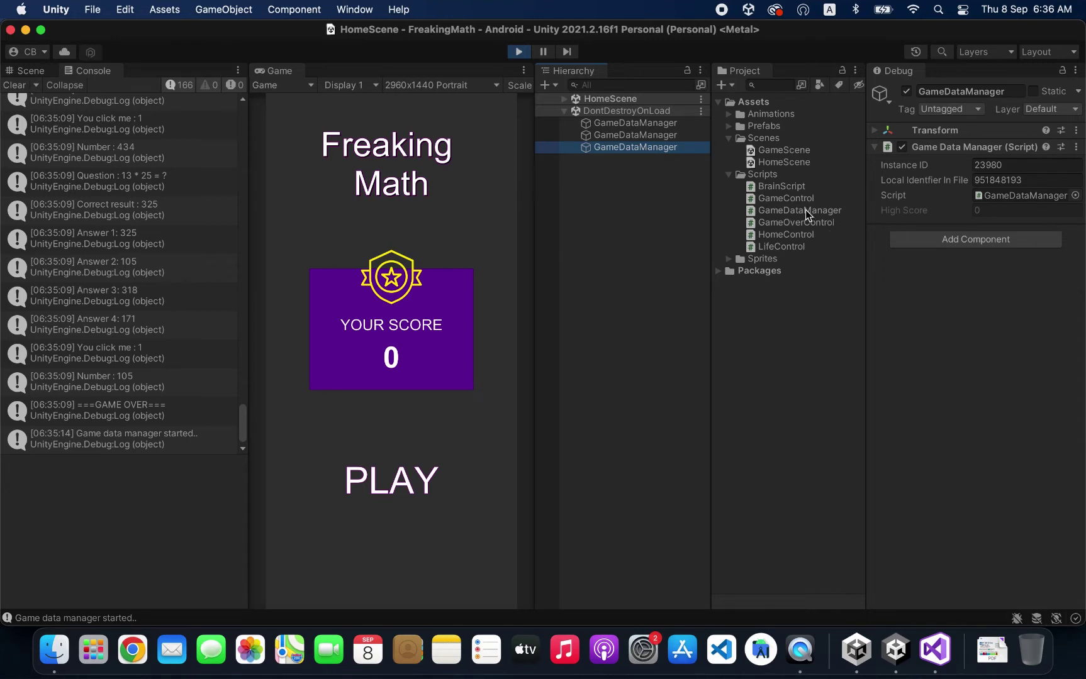
pyautogui.click(766, 199)
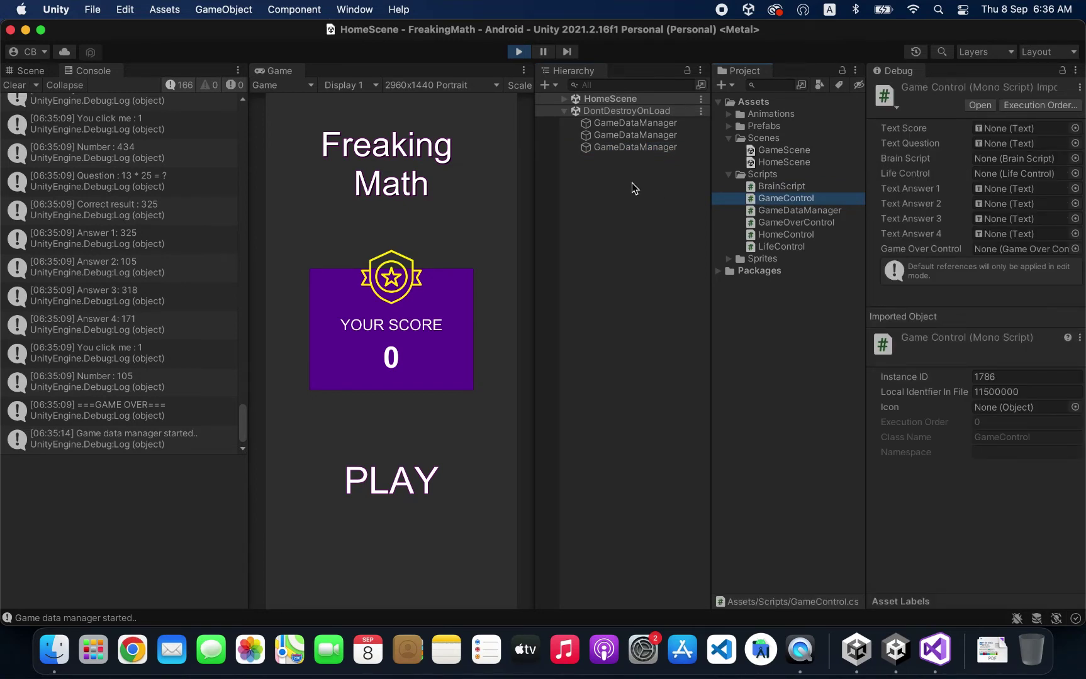
pyautogui.click(518, 50)
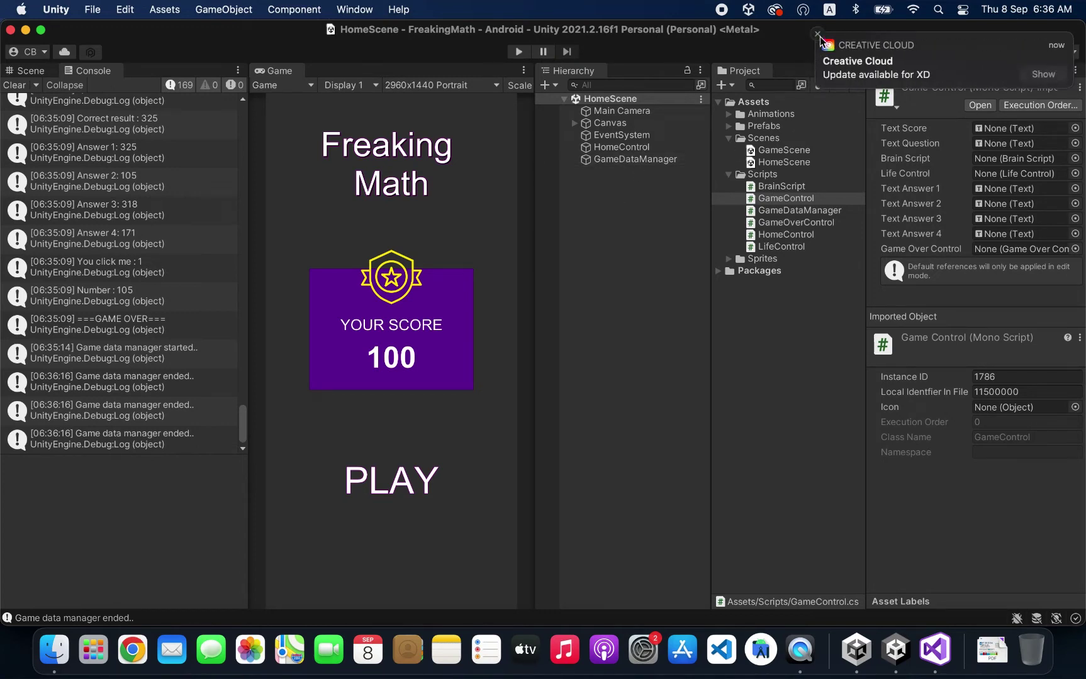
# Step: Dismiss the Creative Cloud notification, check HomeScene's single GameDataManager, and clear the Console
pyautogui.click(817, 35)
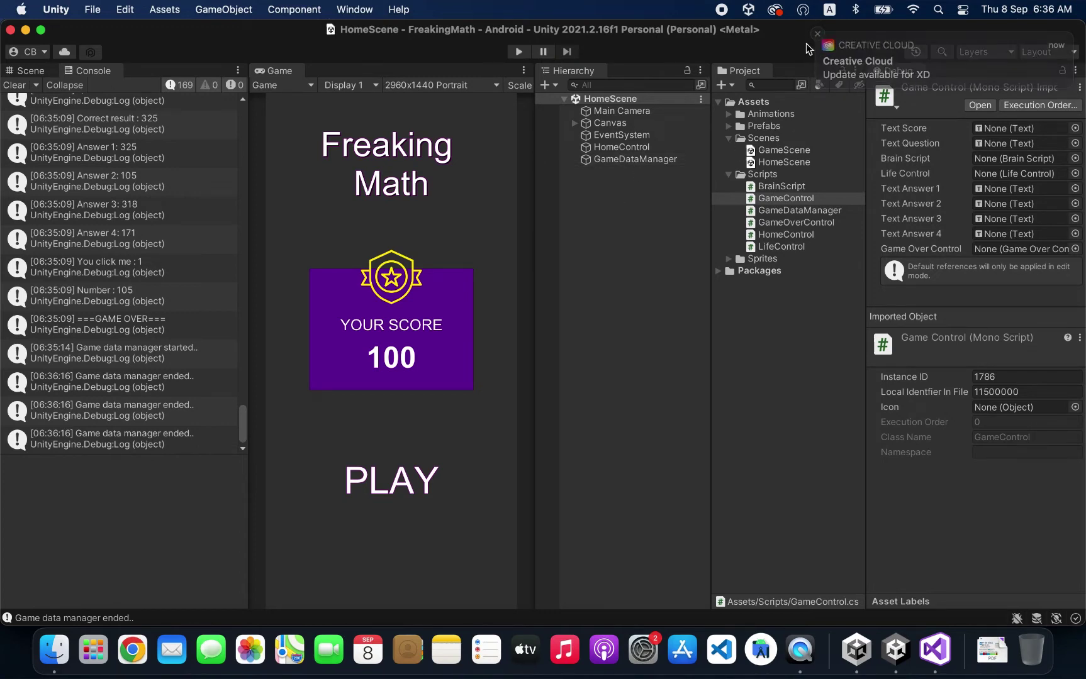
pyautogui.click(612, 161)
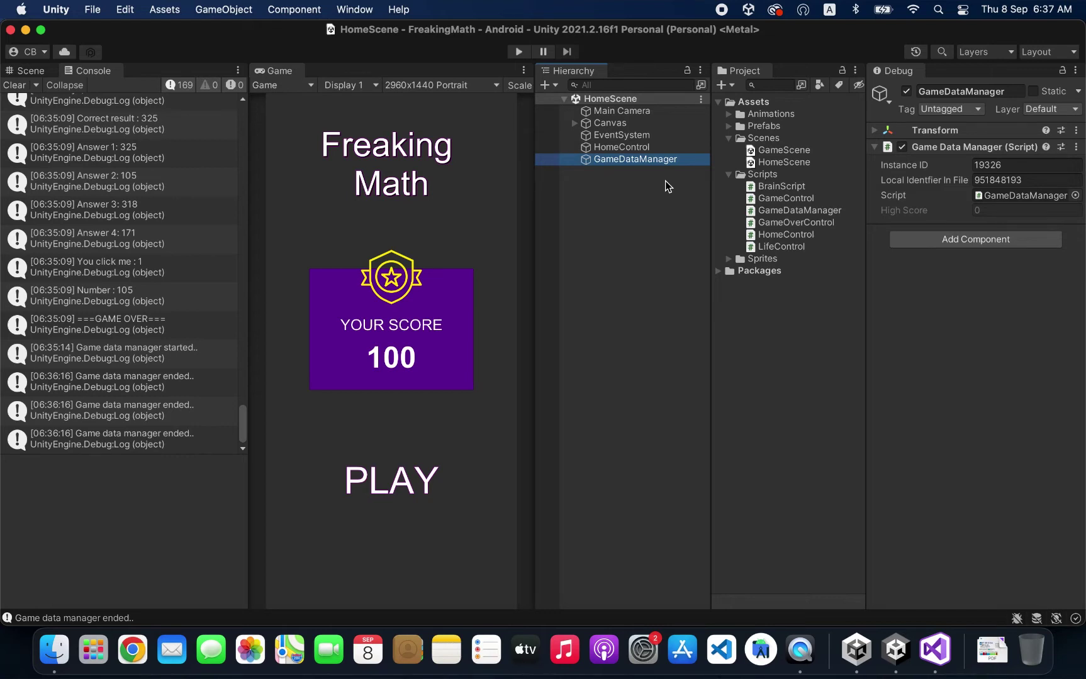
pyautogui.click(14, 85)
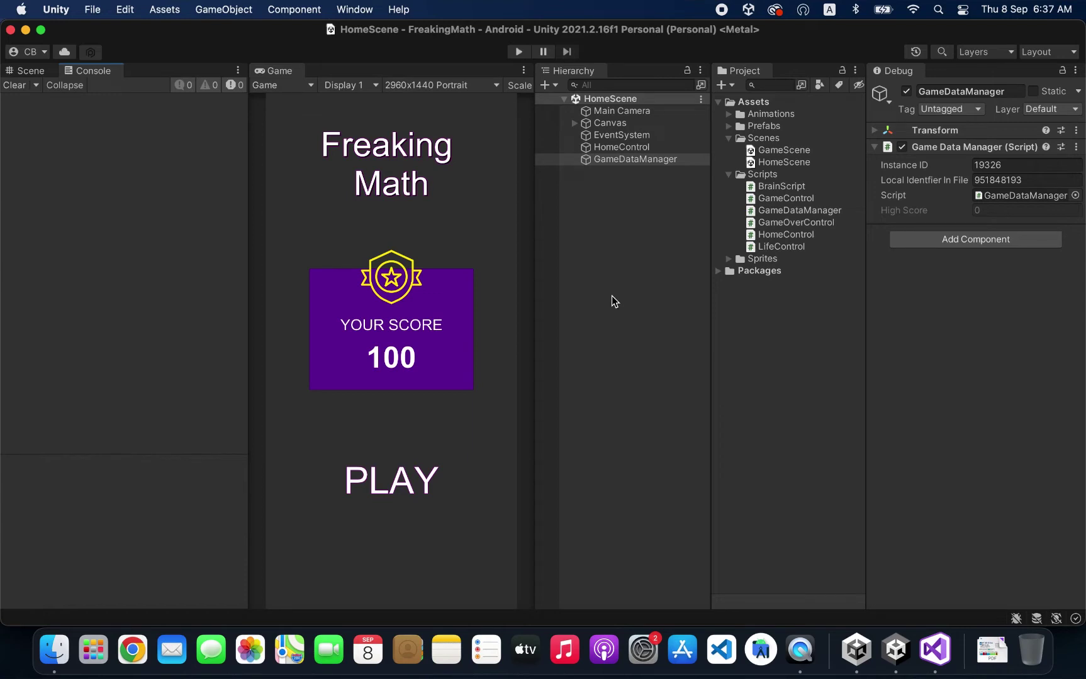
# Step: Create a new scene asset named SplashScene in the Scenes folder
pyautogui.rightClick(773, 139)
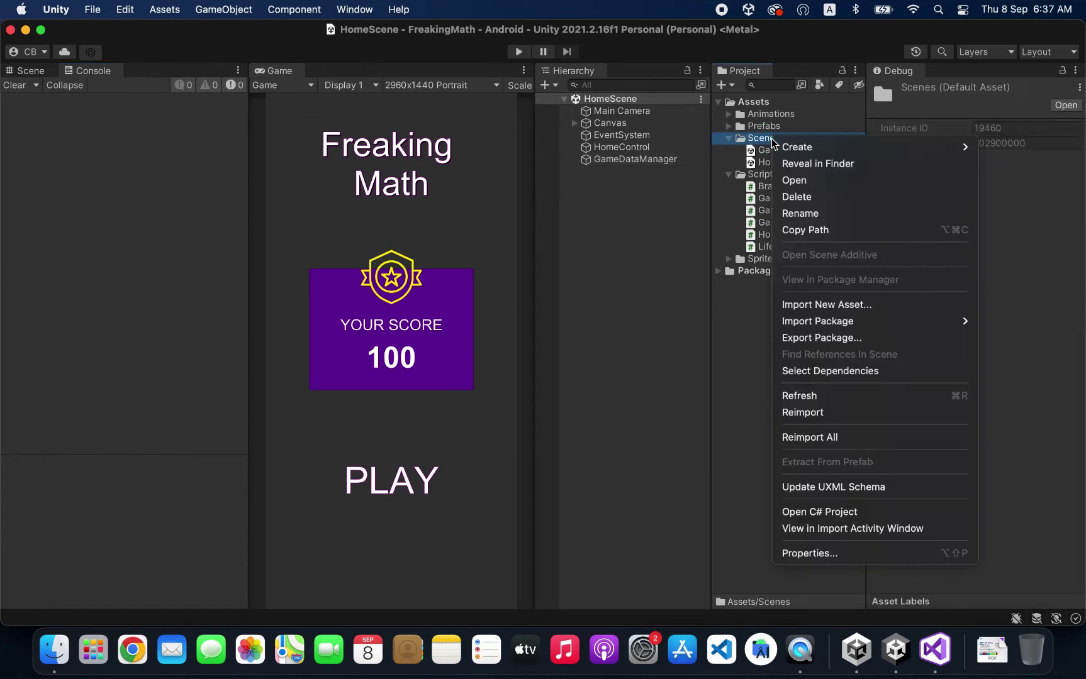
pyautogui.moveTo(848, 153)
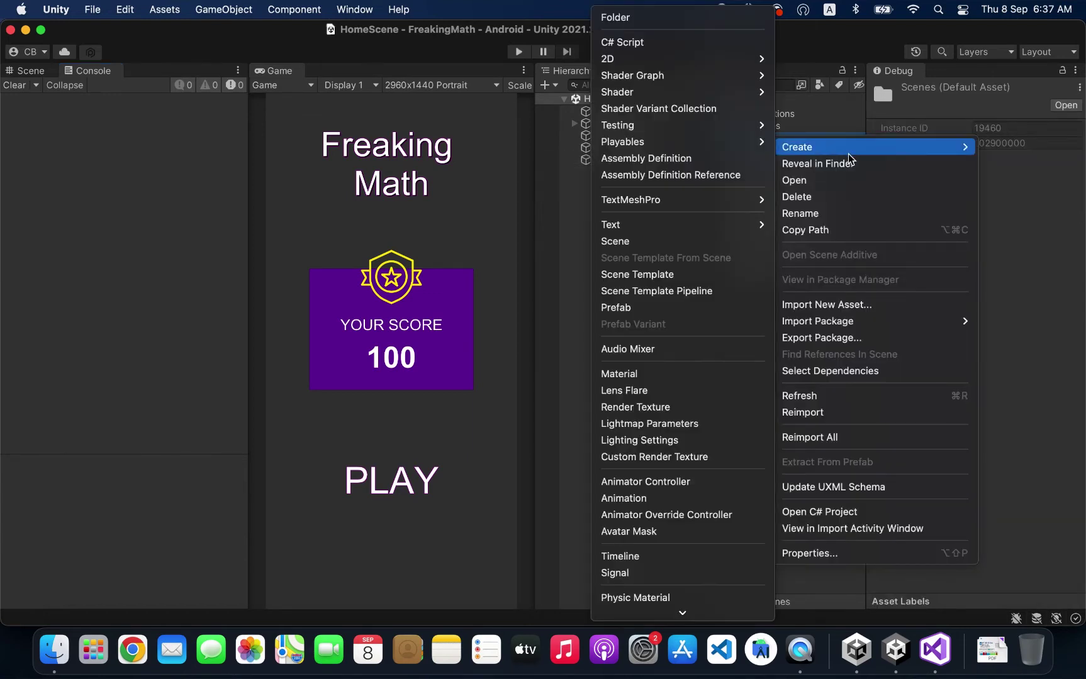
pyautogui.click(654, 242)
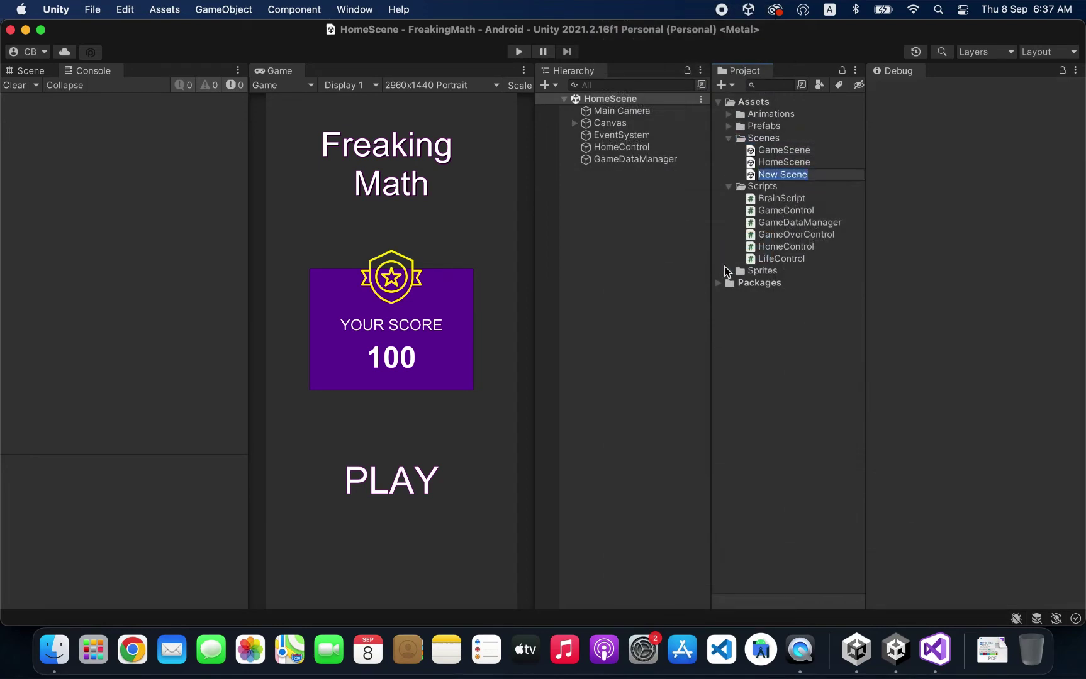
pyautogui.write('SplashSc')
pyautogui.write('ene')
pyautogui.press('Return')
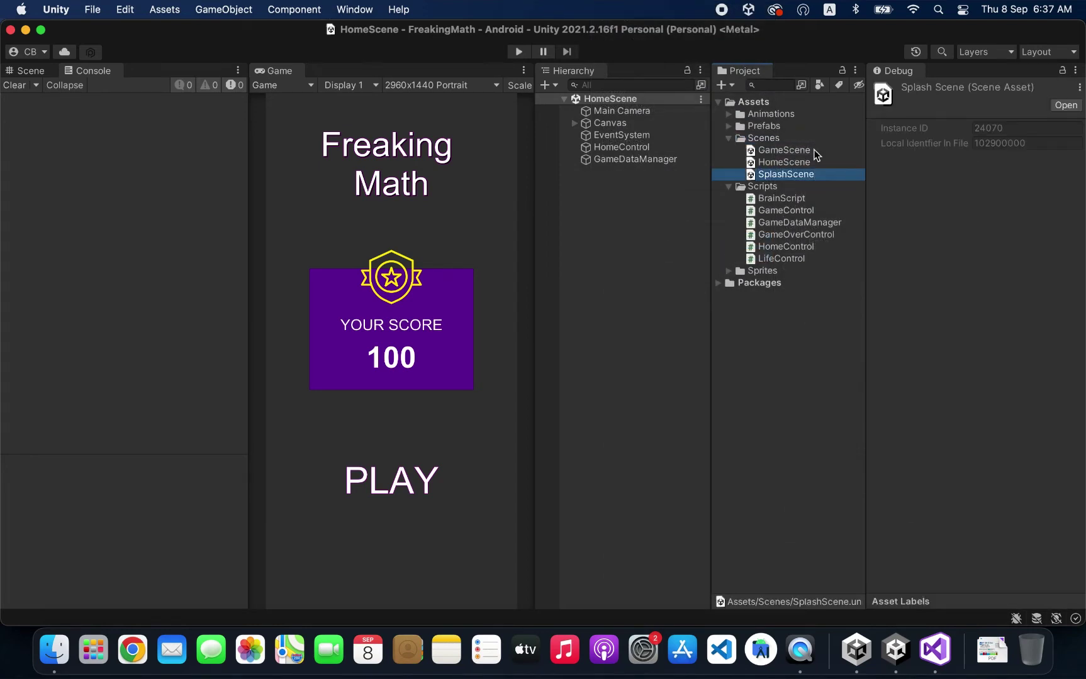
# Step: Open SplashScene and browse the Hierarchy's add-object options without adding anything
pyautogui.rightClick(807, 174)
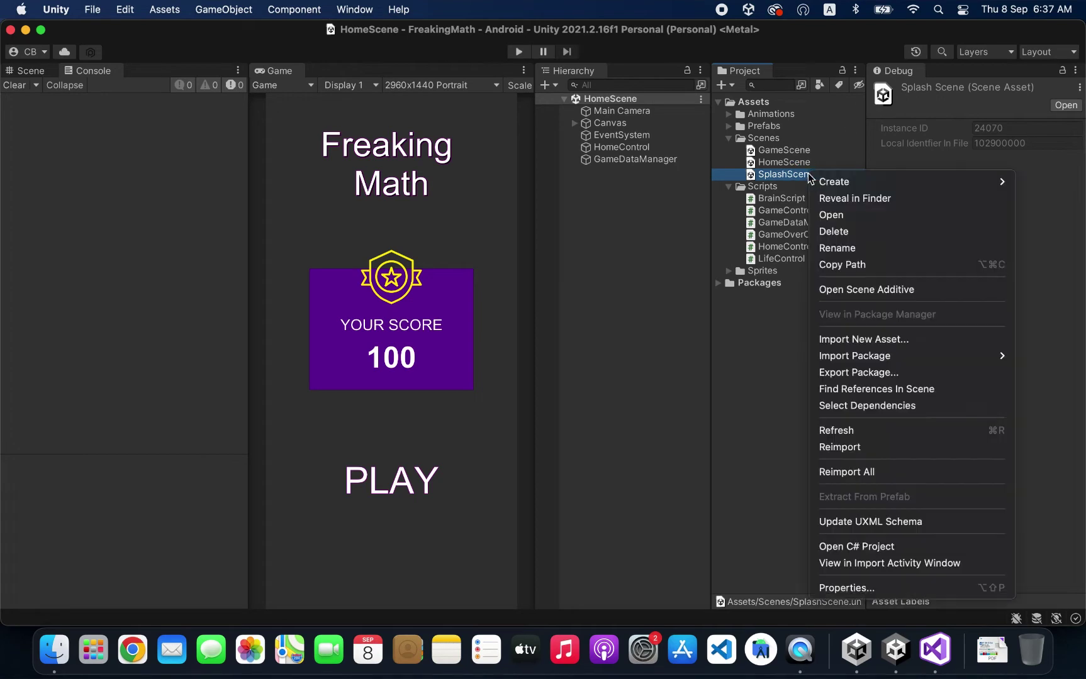
pyautogui.click(846, 215)
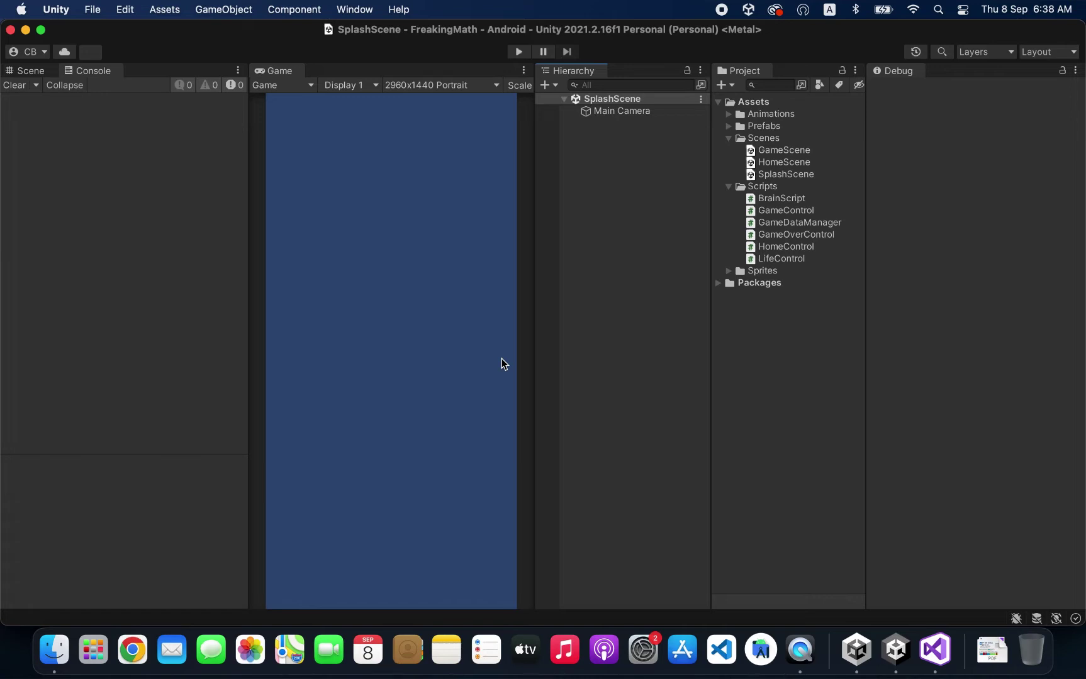
pyautogui.rightClick(635, 232)
pyautogui.moveTo(692, 536)
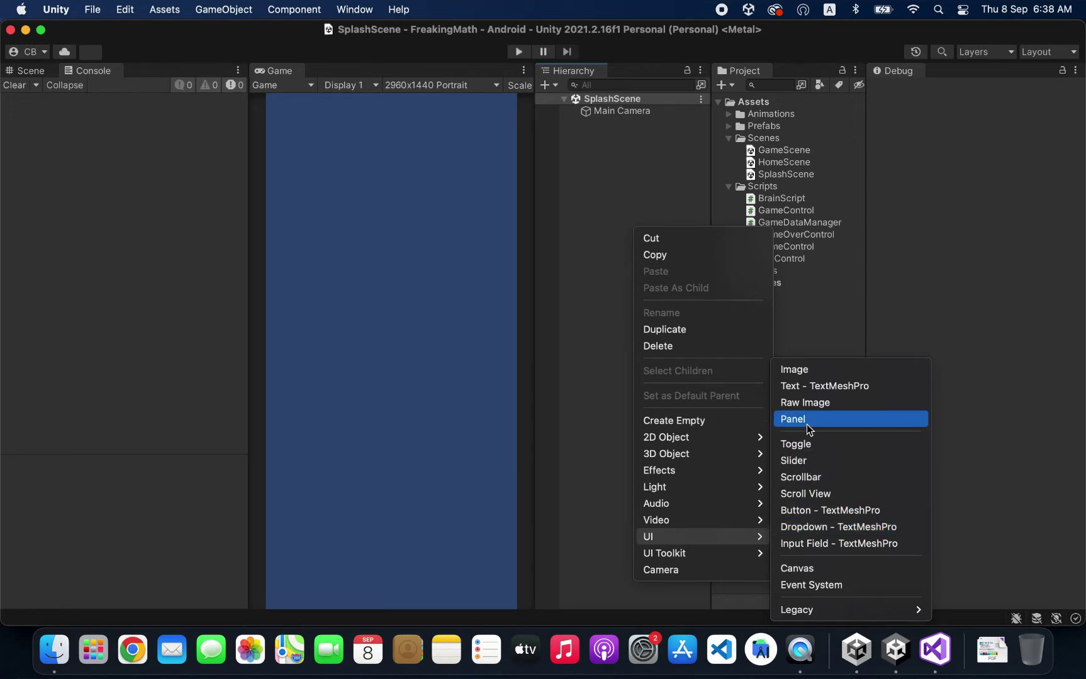
pyautogui.click(601, 193)
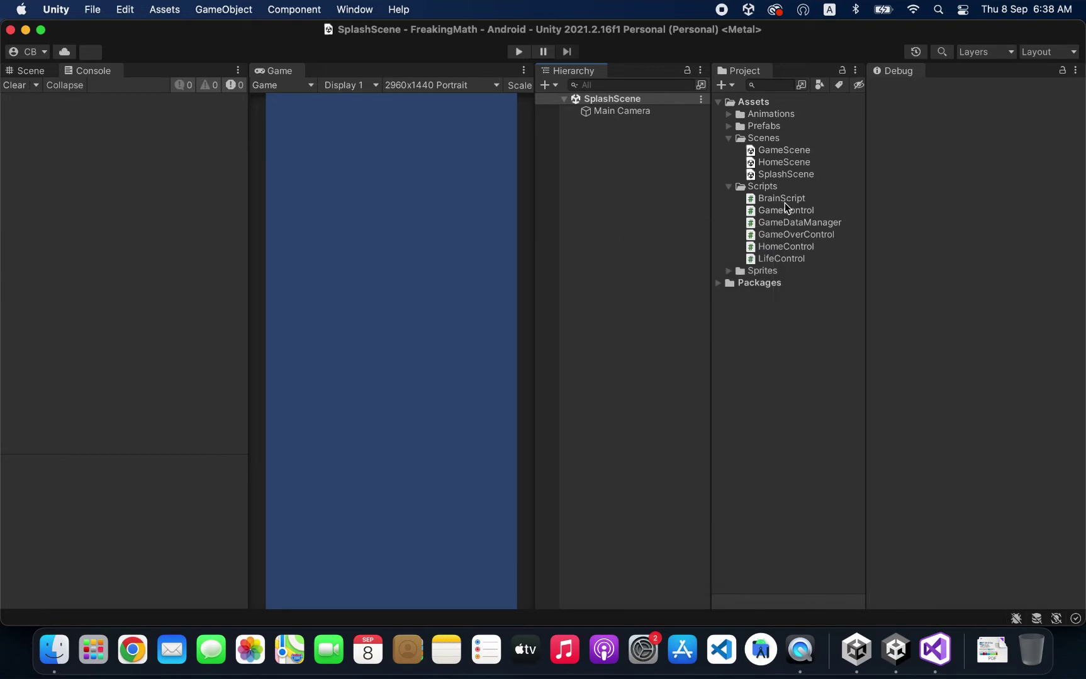
# Step: Open HomeScene and make a Text prefab in the Prefabs folder from the Canvas title text
pyautogui.doubleClick(787, 161)
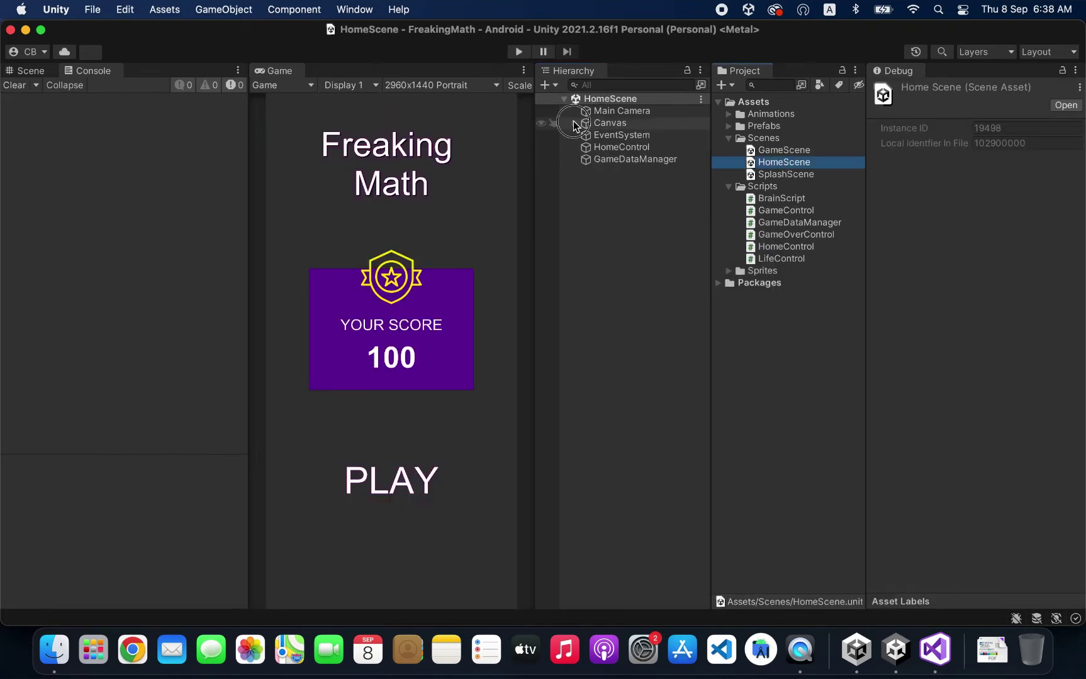
pyautogui.click(573, 122)
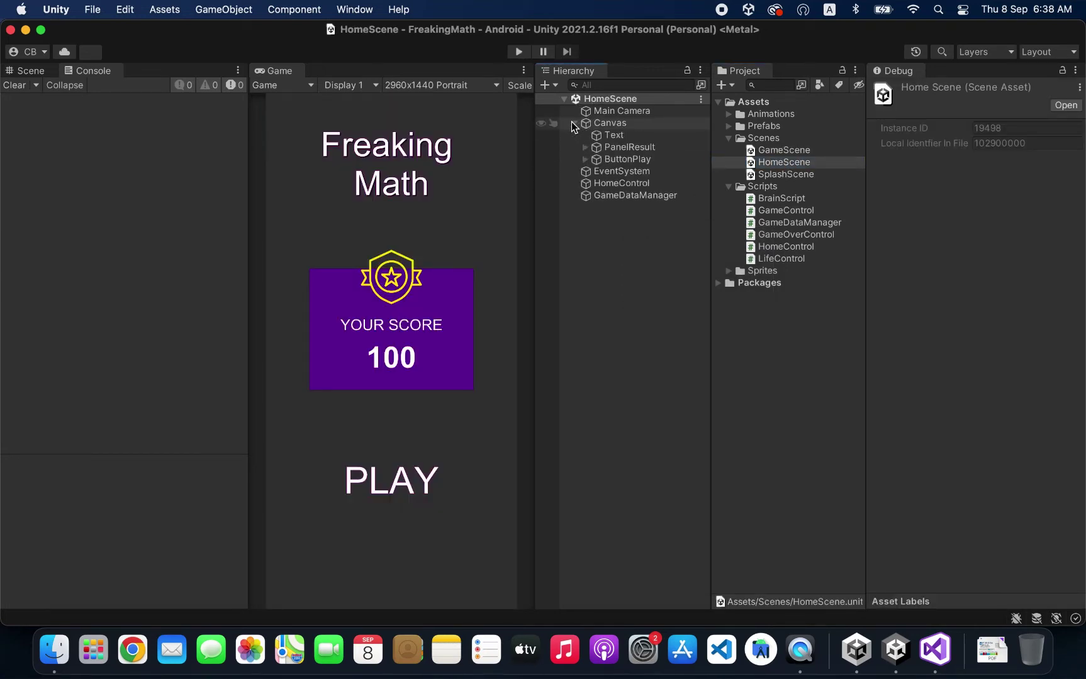
pyautogui.click(727, 126)
pyautogui.moveTo(778, 138)
pyautogui.mouseDown()
pyautogui.moveTo(538, 134)
pyautogui.moveTo(768, 139)
pyautogui.moveTo(769, 129)
pyautogui.mouseUp()
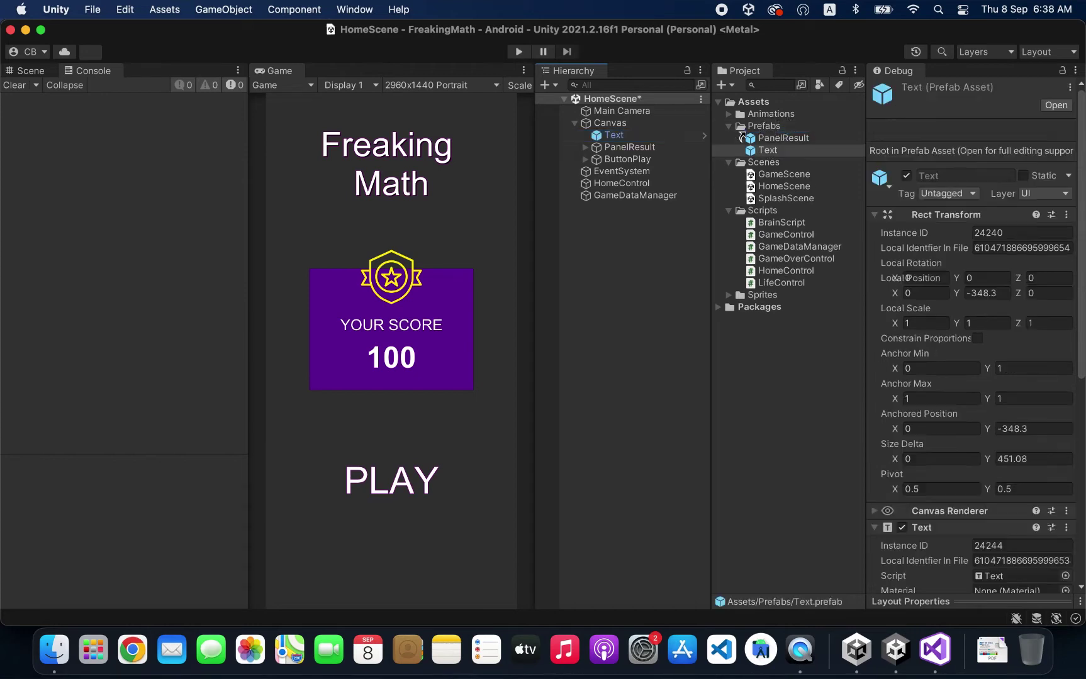
# Step: Fully unpack HomeScene's title Text, save the scene, and reopen SplashScene
pyautogui.rightClick(616, 136)
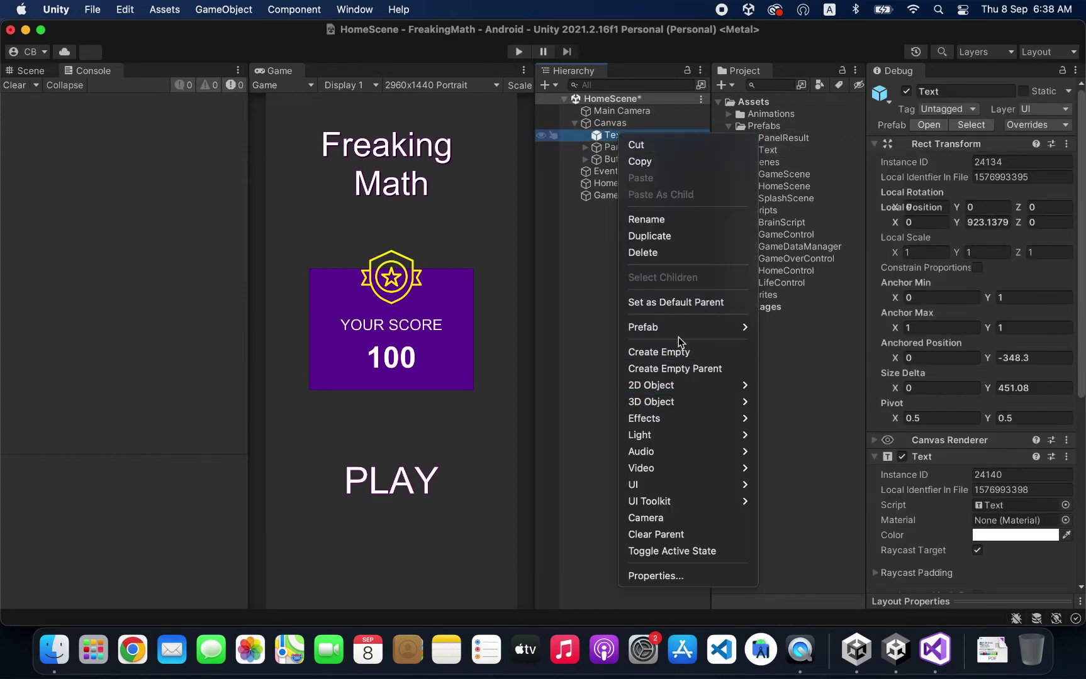
pyautogui.moveTo(689, 334)
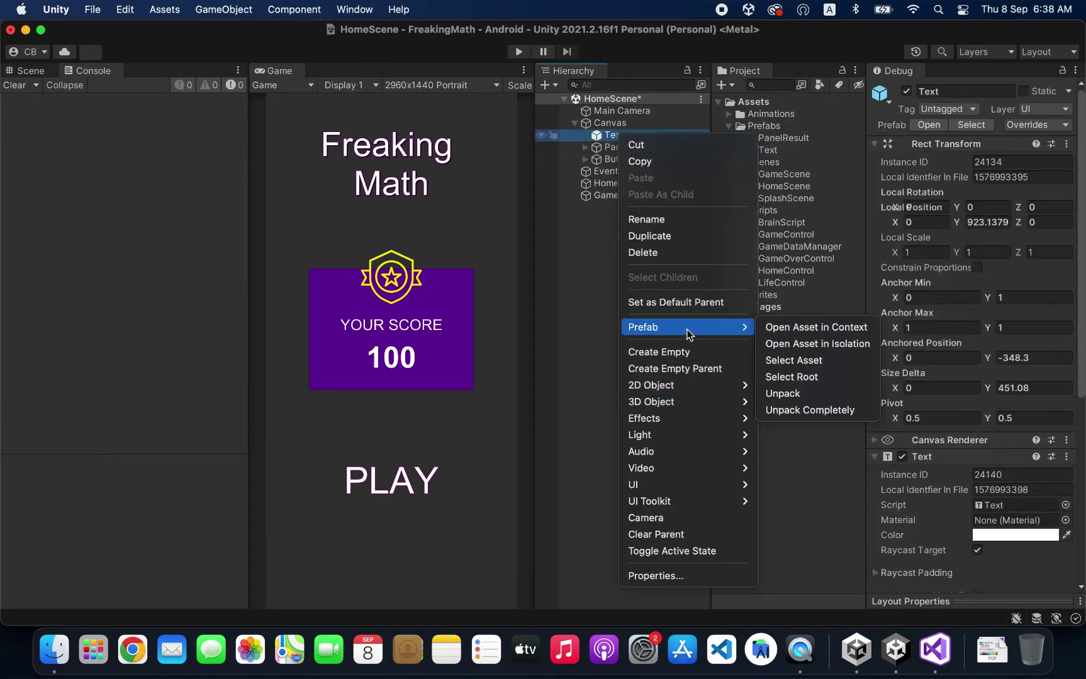
pyautogui.click(792, 410)
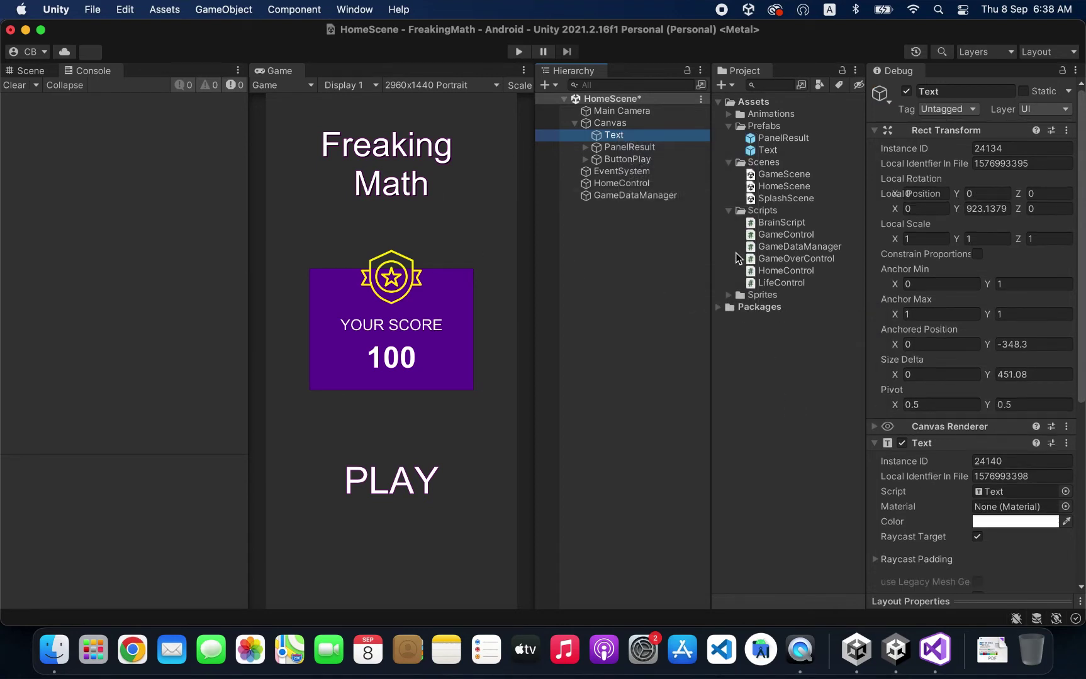
pyautogui.press('super+s')
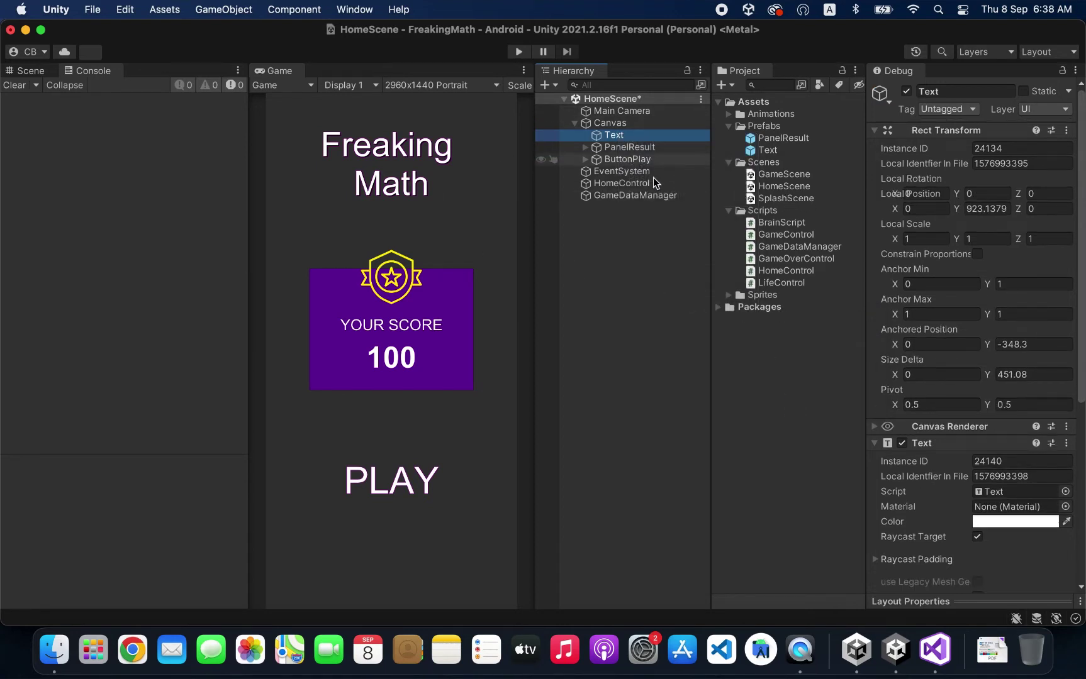
pyautogui.doubleClick(785, 199)
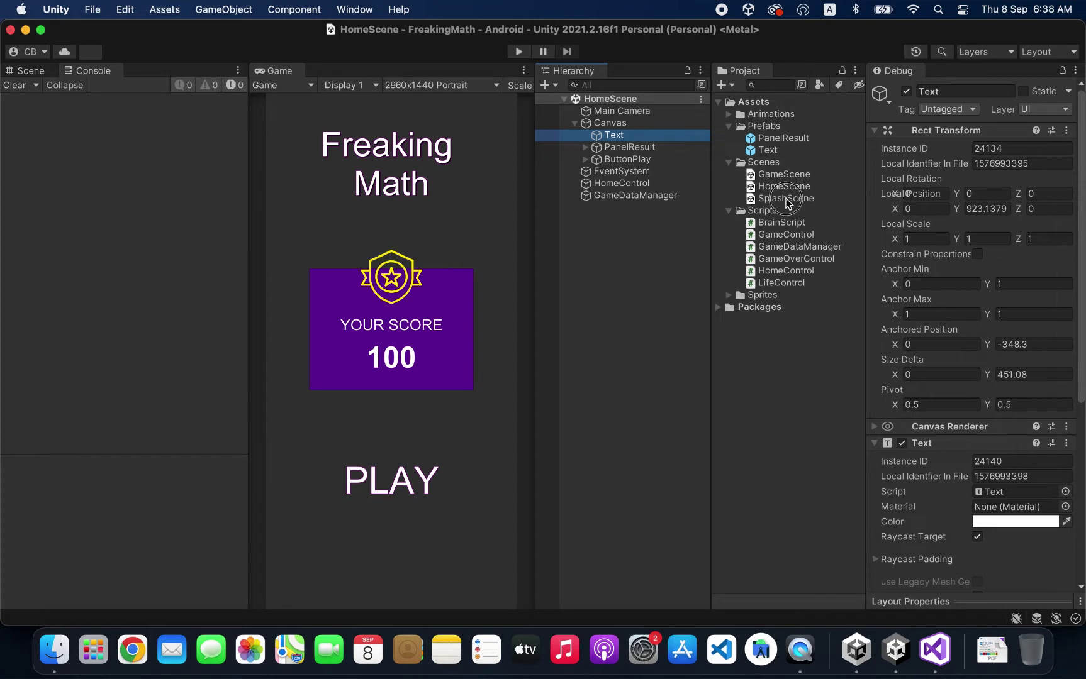
# Step: Add a UI Canvas with EventSystem to SplashScene, save it, and reopen HomeScene
pyautogui.click(769, 151)
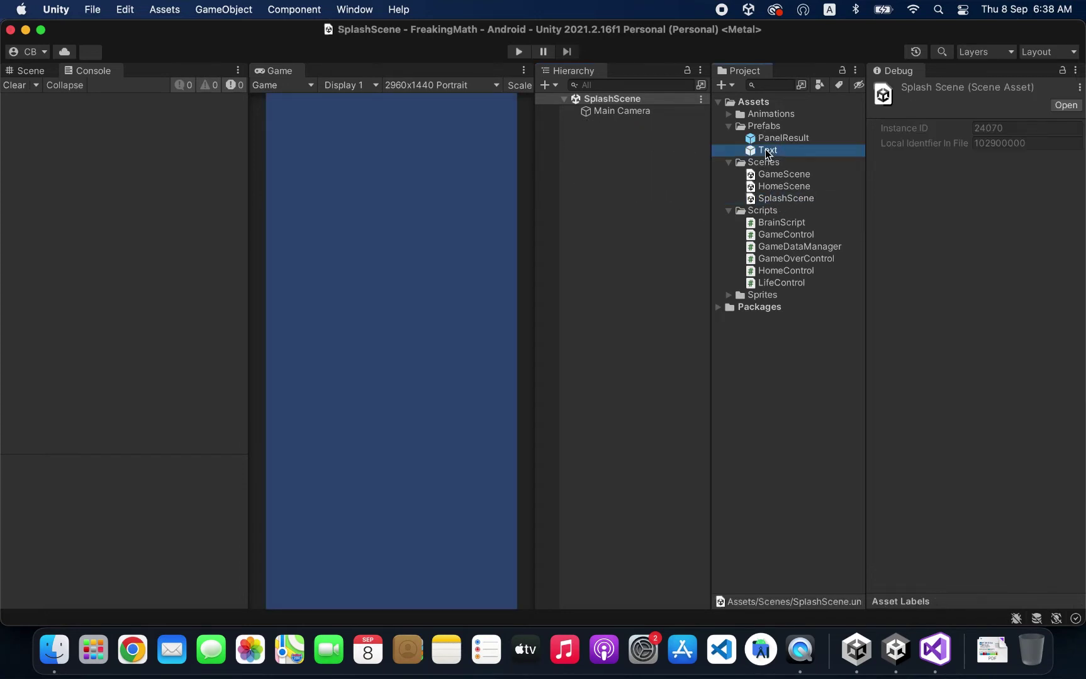
pyautogui.rightClick(593, 163)
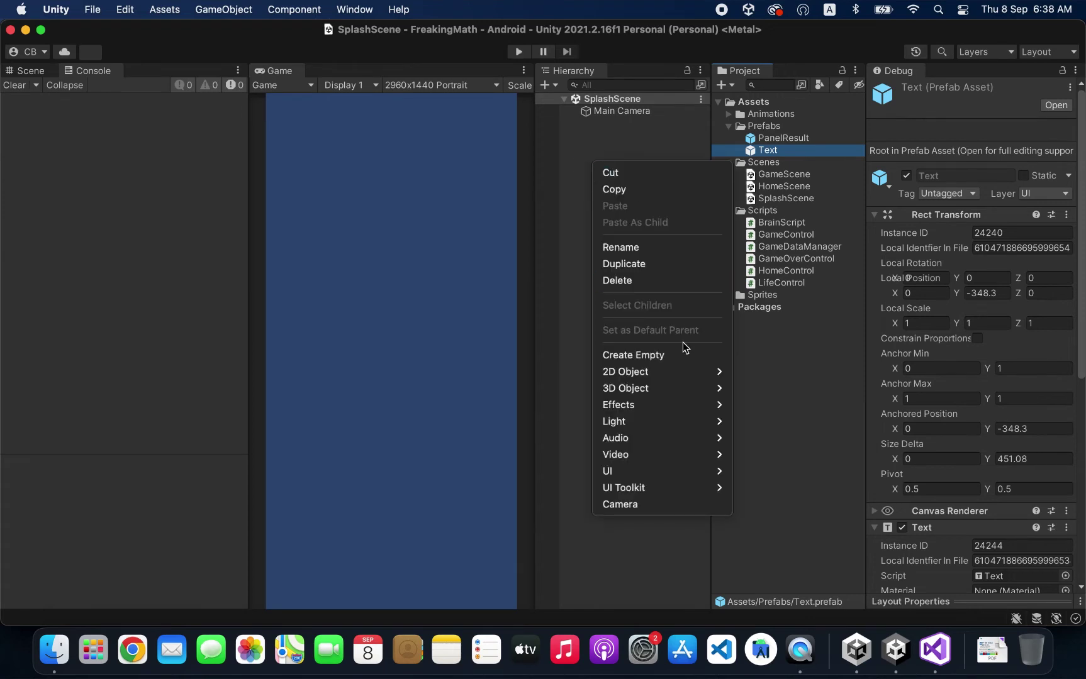
pyautogui.moveTo(679, 471)
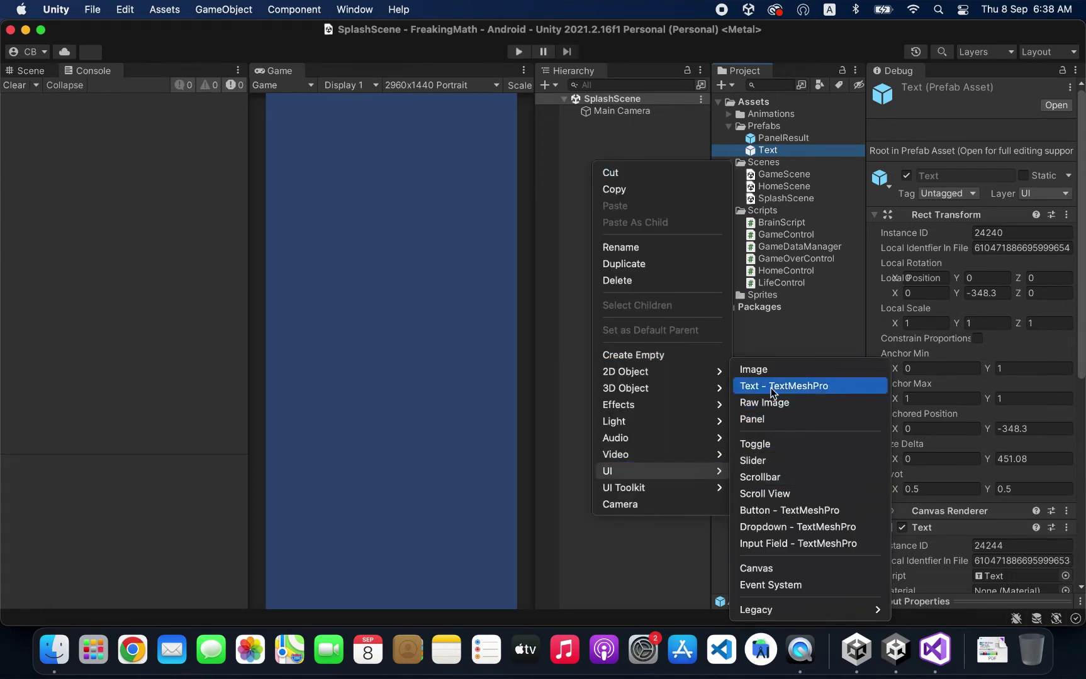
pyautogui.click(758, 568)
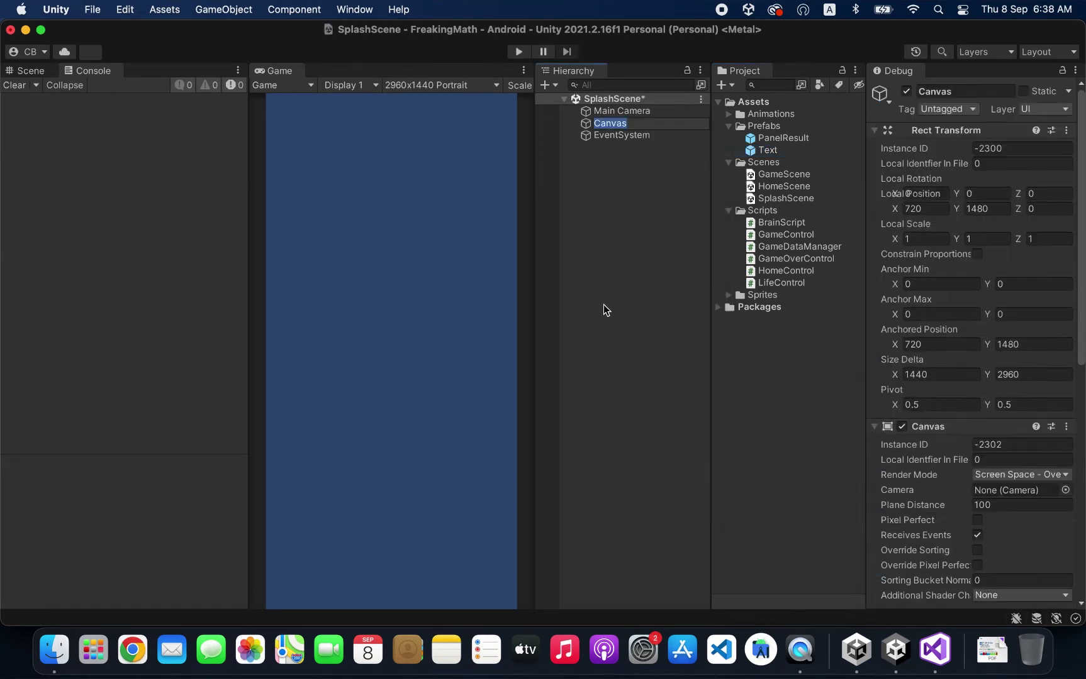
pyautogui.click(644, 195)
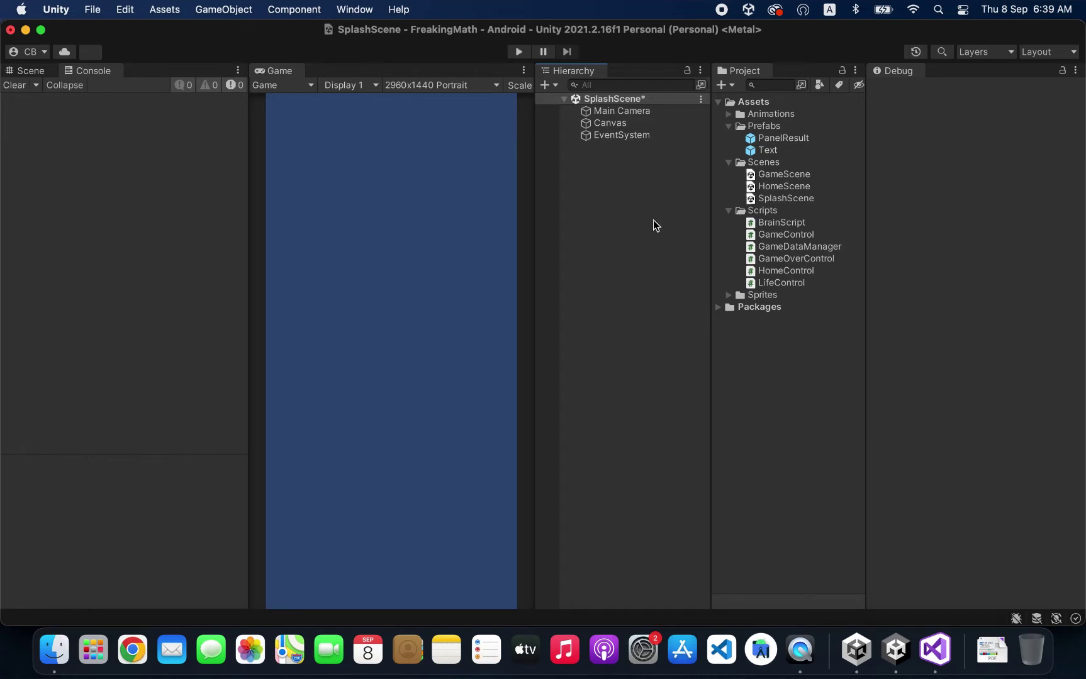
pyautogui.press('super+s')
pyautogui.doubleClick(779, 187)
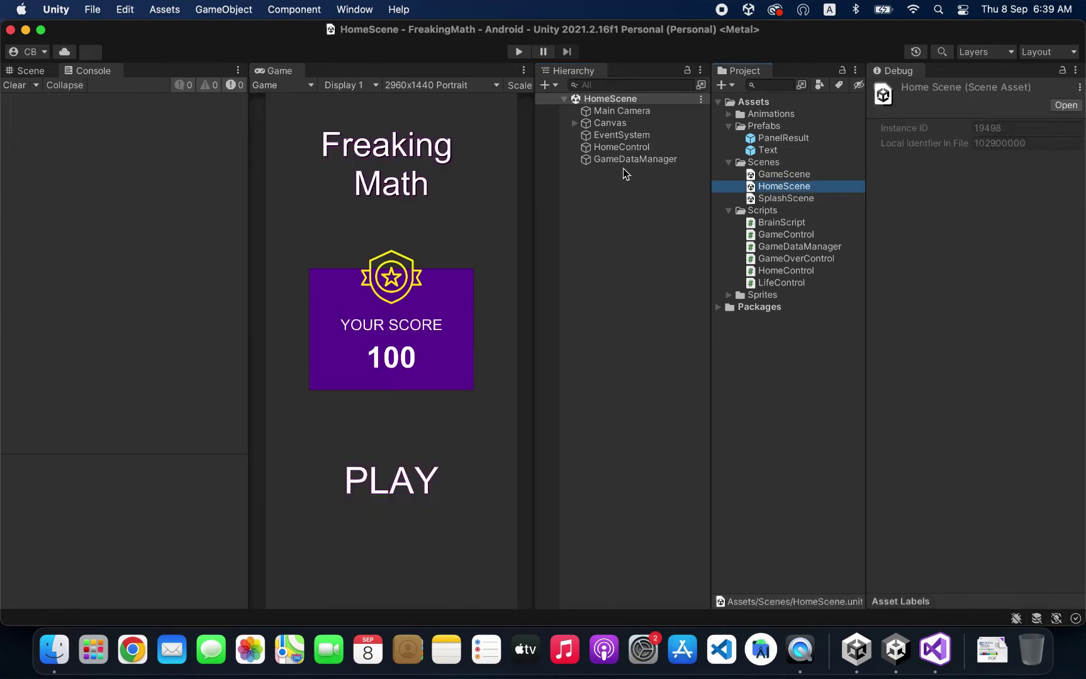
# Step: Select HomeScene's Canvas and scroll to its Canvas Scaler: 1536 × 2048 reference, match 0.5
pyautogui.click(635, 124)
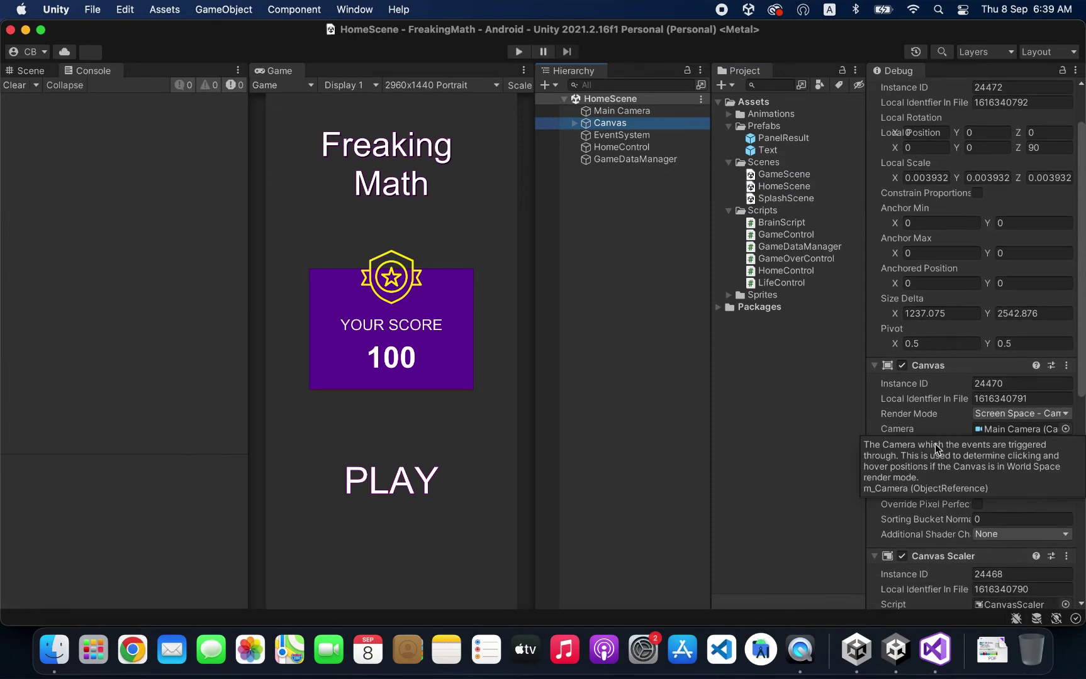
pyautogui.scroll(-5, 963, 386)
pyautogui.scroll(-6, 962, 387)
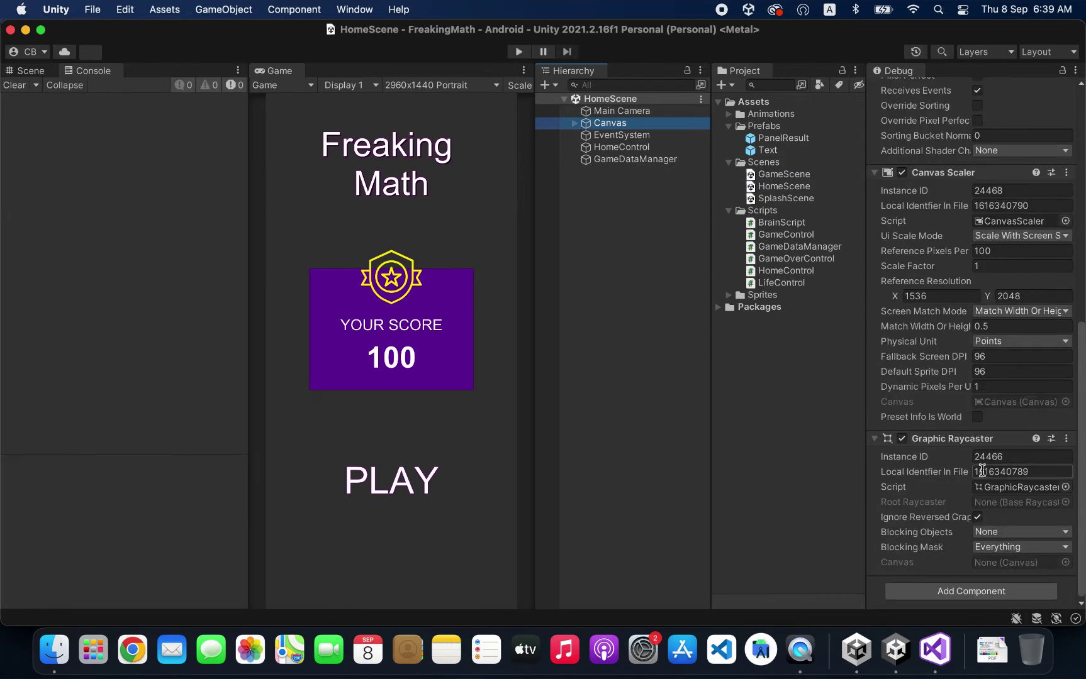
pyautogui.scroll(1, 999, 441)
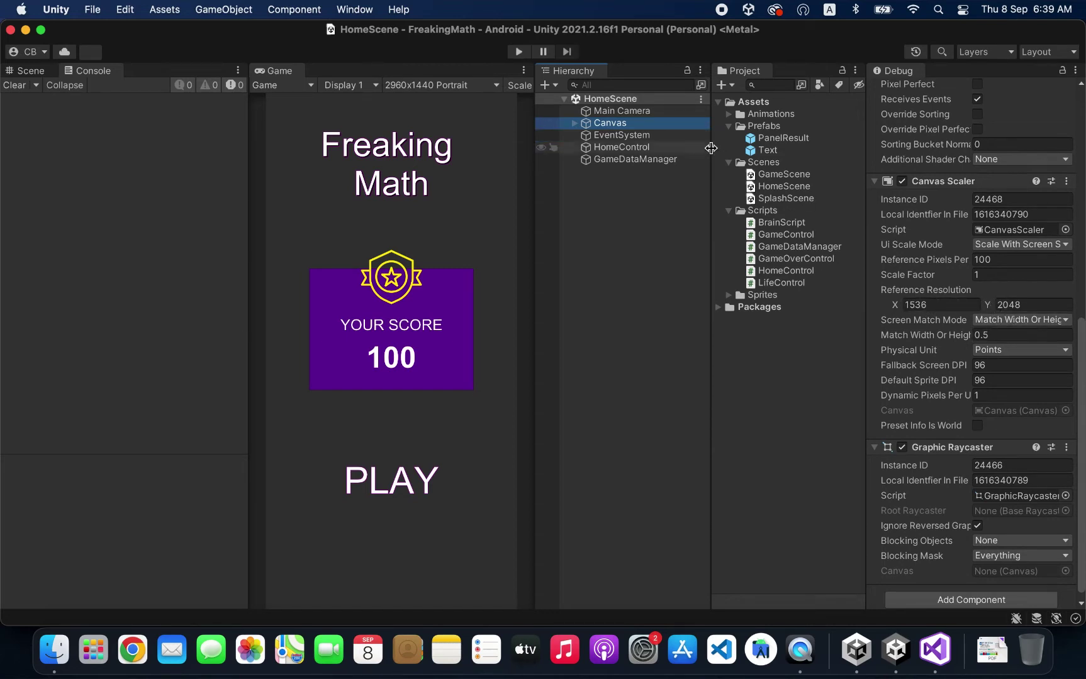
# Step: Open SplashScene, select its Canvas, and keep the Canvas Scaler mode at Match Width Or Height
pyautogui.doubleClick(778, 200)
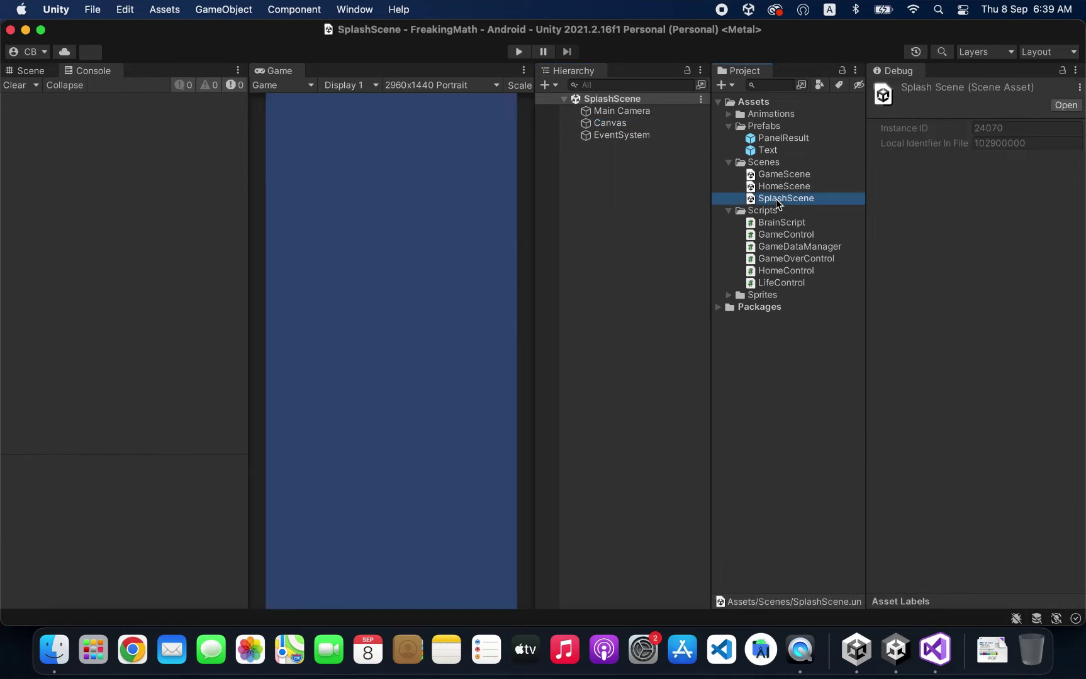
pyautogui.click(632, 123)
pyautogui.scroll(-2, 881, 360)
pyautogui.scroll(-5, 908, 443)
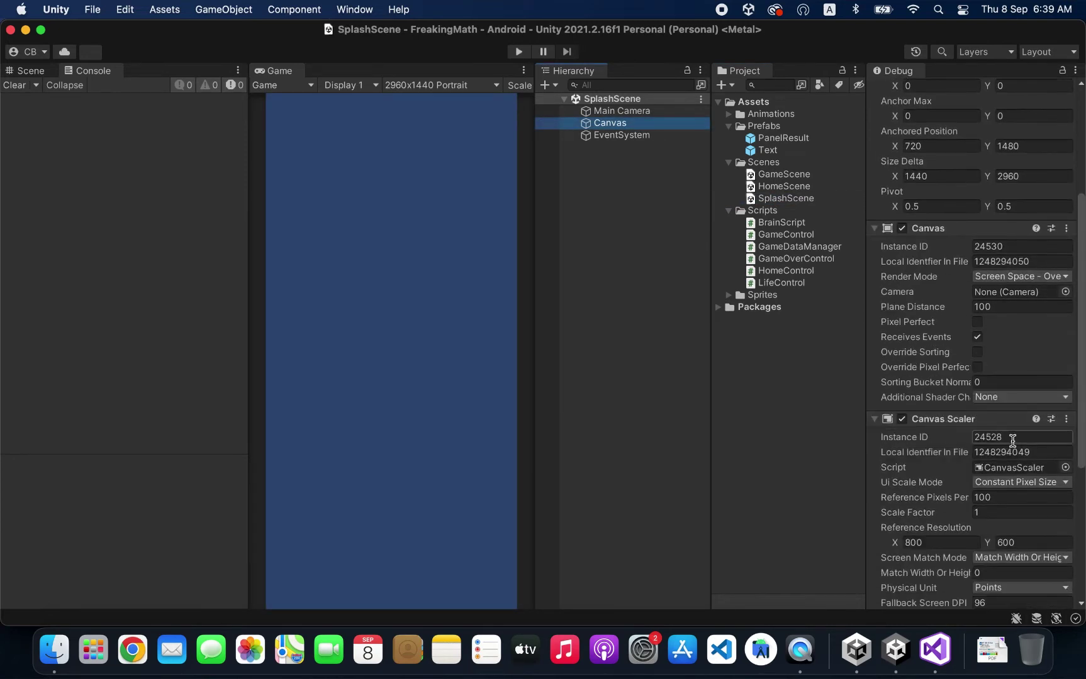
pyautogui.scroll(-2, 962, 430)
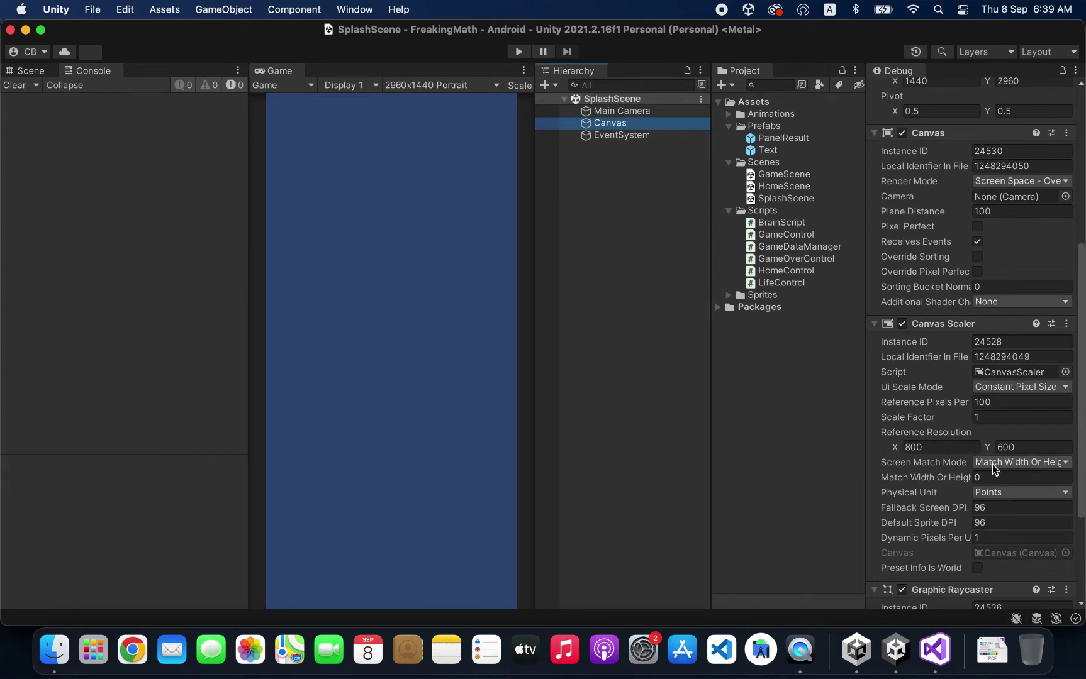
pyautogui.scroll(-2, 981, 456)
pyautogui.click(1031, 390)
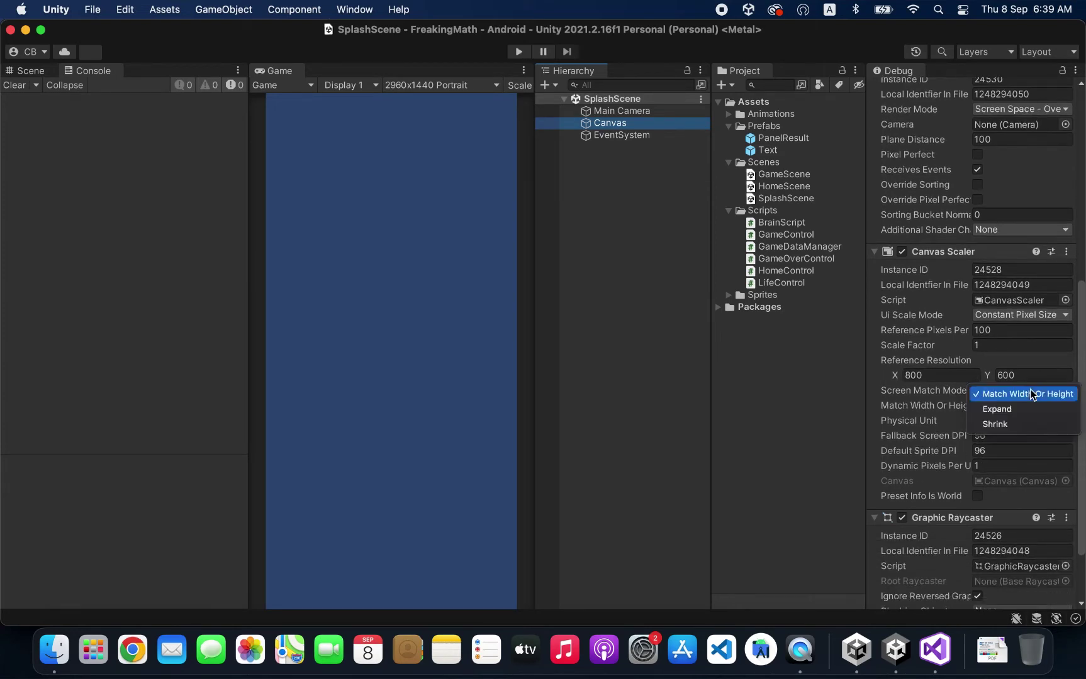
pyautogui.click(934, 381)
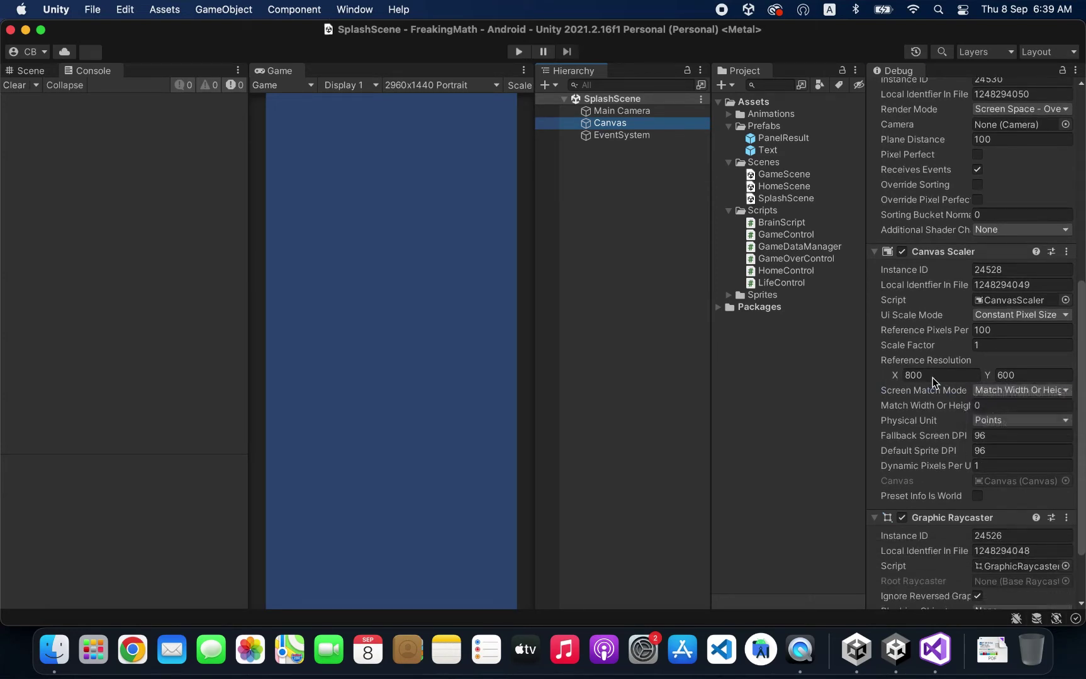
# Step: Set the reference resolution to 1536 × 2048 and Match Width Or Height to 0.5
pyautogui.click(937, 375)
pyautogui.write('1')
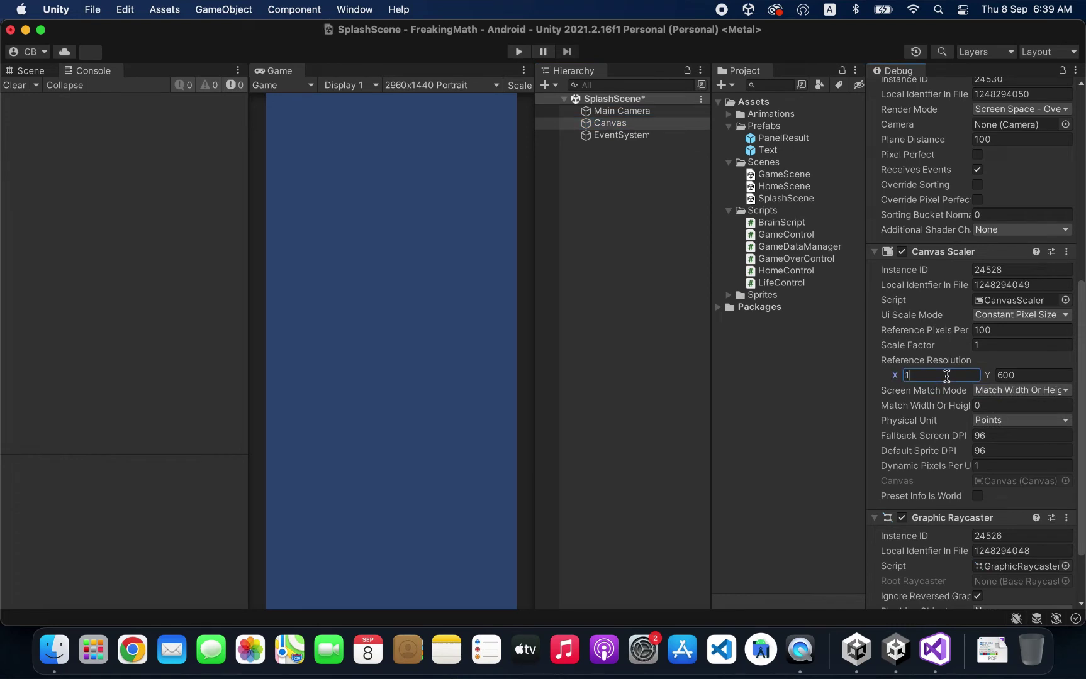
pyautogui.write('336')
pyautogui.moveTo(947, 375); pyautogui.dragTo(907, 376)
pyautogui.press('Left')
pyautogui.press('Right')
pyautogui.press('Delete')
pyautogui.write('5')
pyautogui.click(1013, 373)
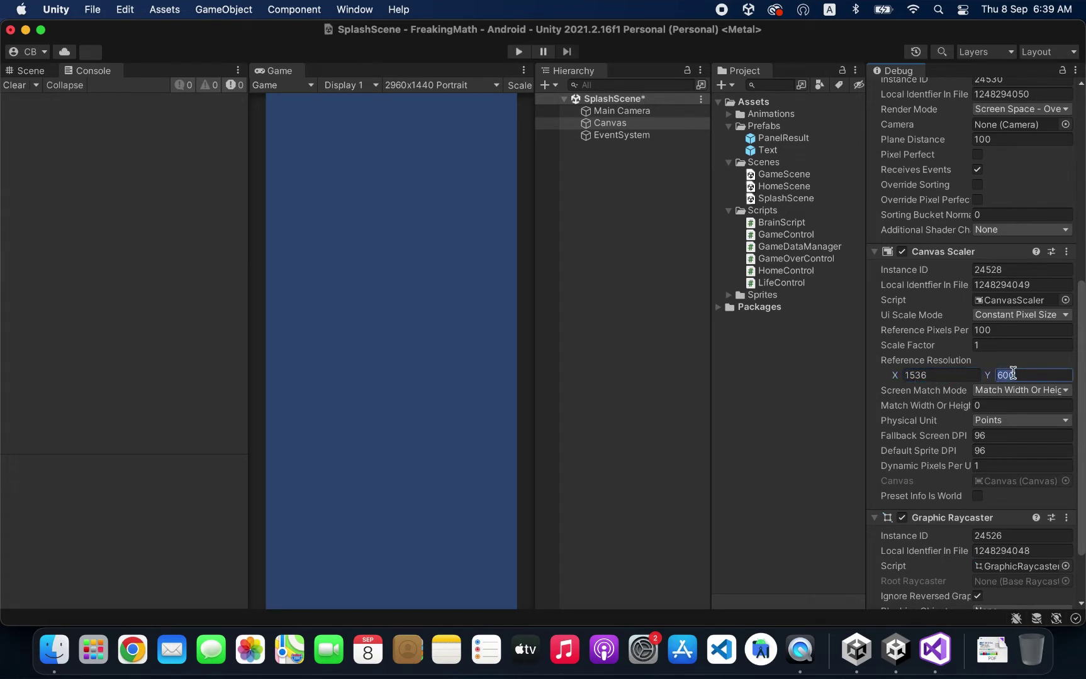
pyautogui.write('2048')
pyautogui.click(1013, 406)
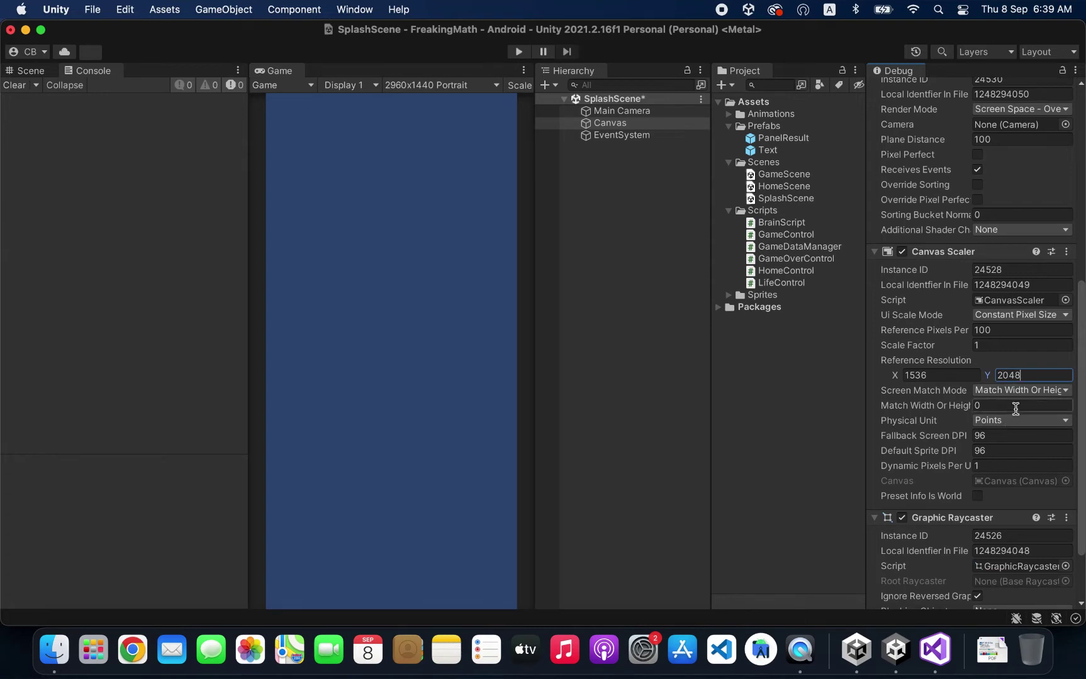
pyautogui.write('0.5')
# Step: Place the Text prefab under SplashScene's Canvas and unpack it from the prefab
pyautogui.moveTo(767, 149); pyautogui.dragTo(615, 123)
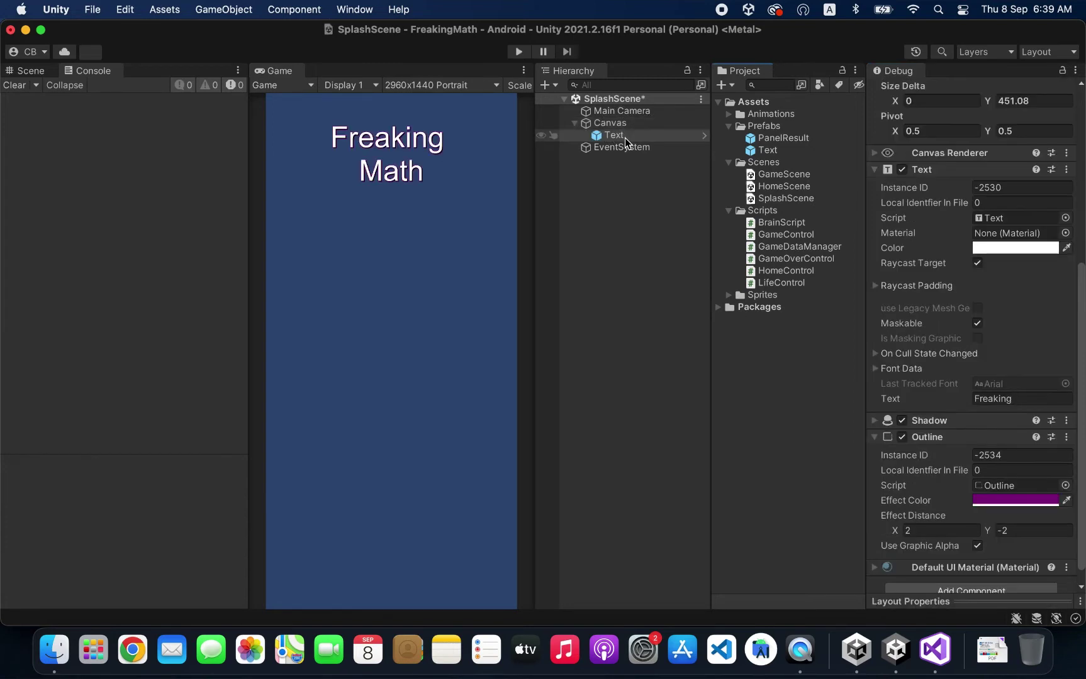
pyautogui.rightClick(628, 135)
pyautogui.moveTo(721, 331)
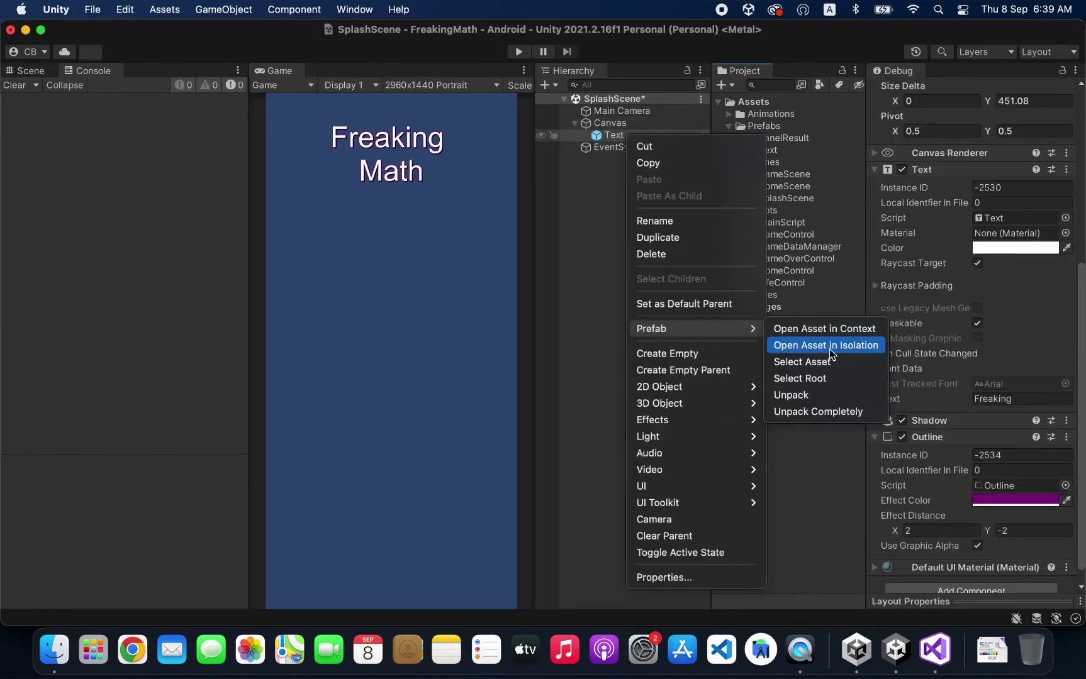
pyautogui.click(818, 411)
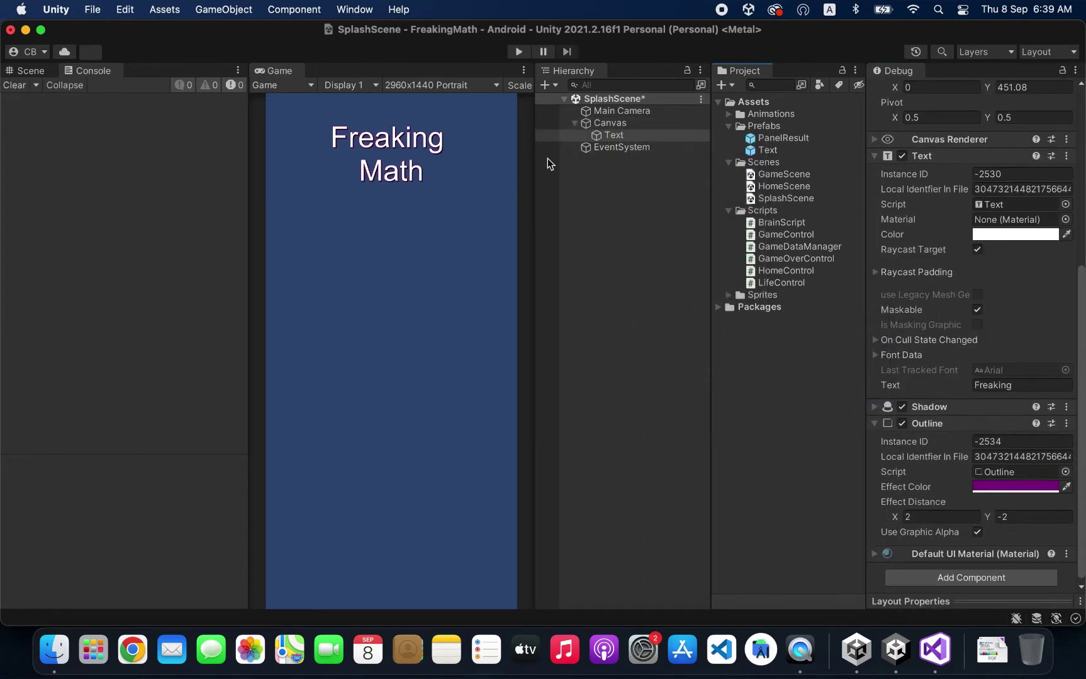
# Step: Reselect the title Text and switch the Inspector from Debug to Normal view
pyautogui.click(609, 122)
pyautogui.click(614, 134)
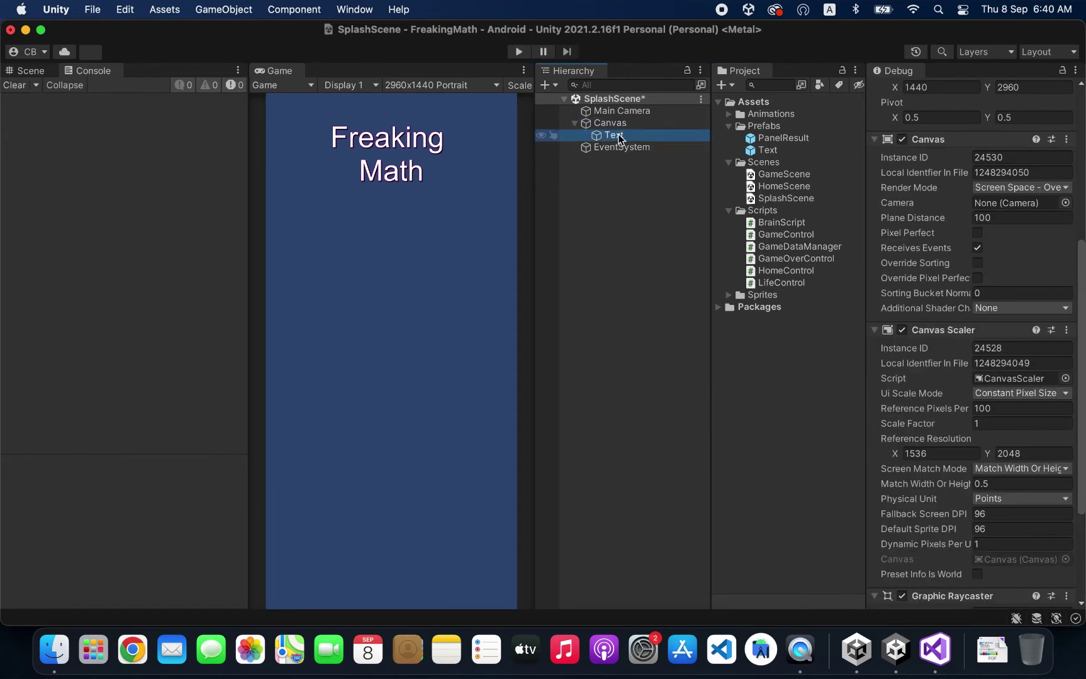
pyautogui.scroll(8, 992, 146)
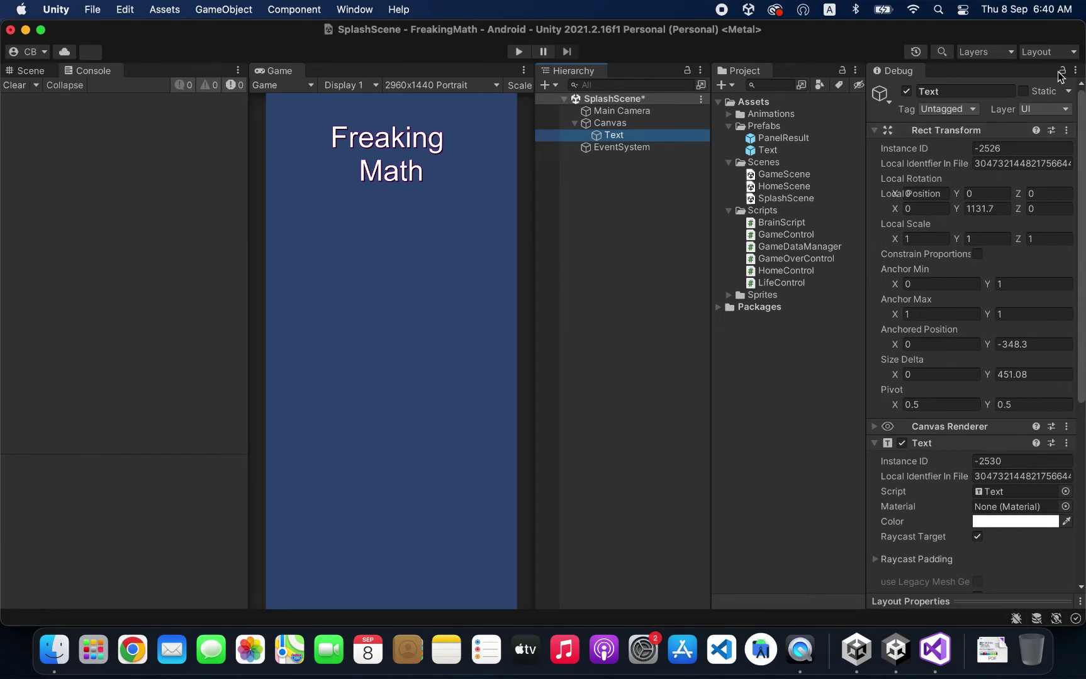
pyautogui.click(1076, 74)
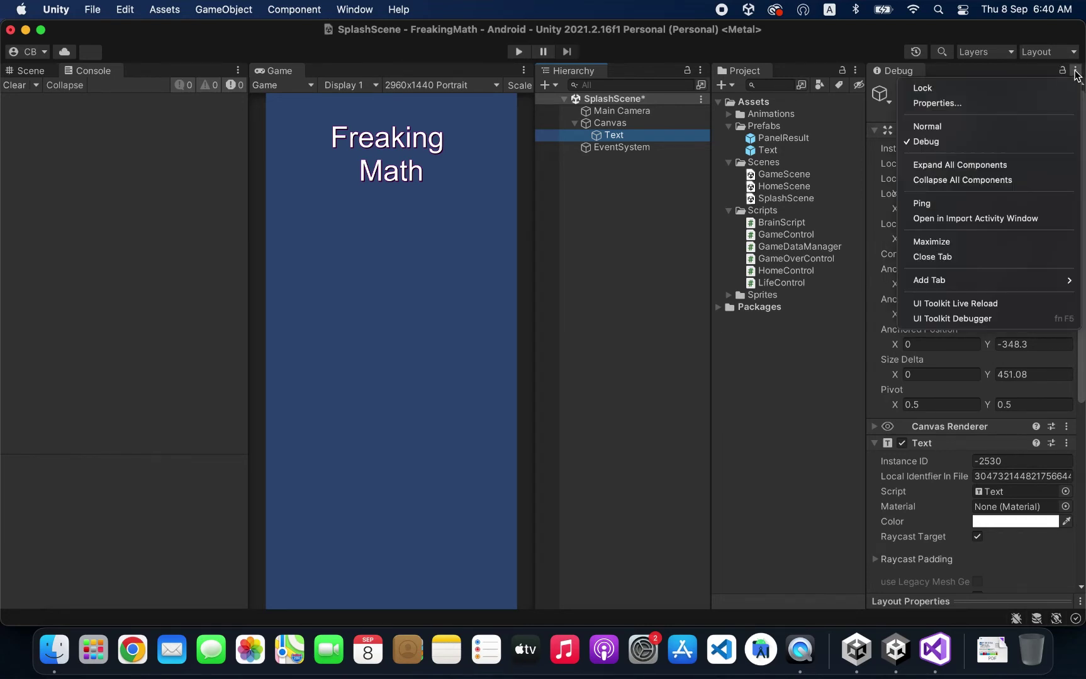
pyautogui.click(962, 128)
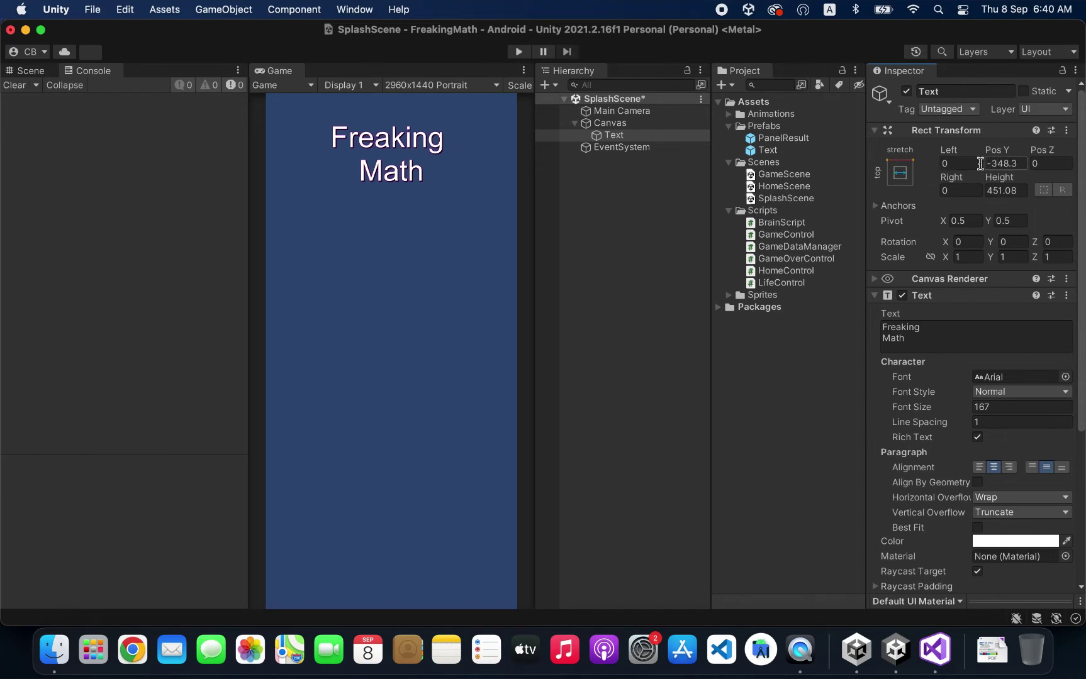
# Step: Anchor the 'Freaking Math' title Text to middle-stretch and set its Pos Y to 0
pyautogui.click(909, 174)
pyautogui.click(1061, 326)
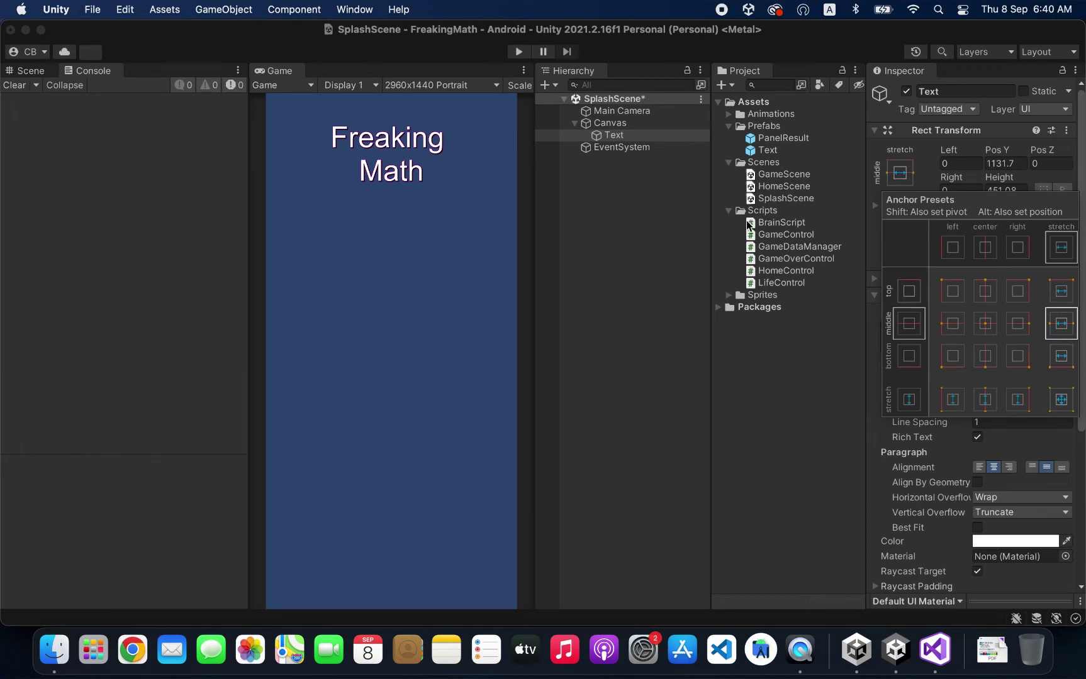
pyautogui.click(1016, 165)
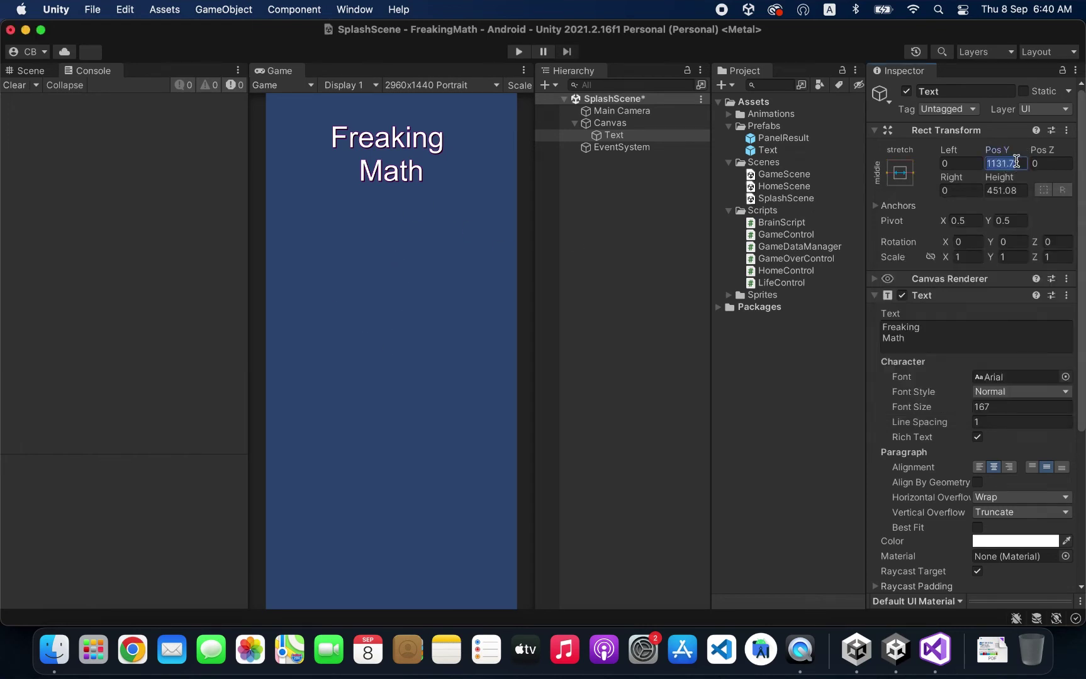
pyautogui.write('0')
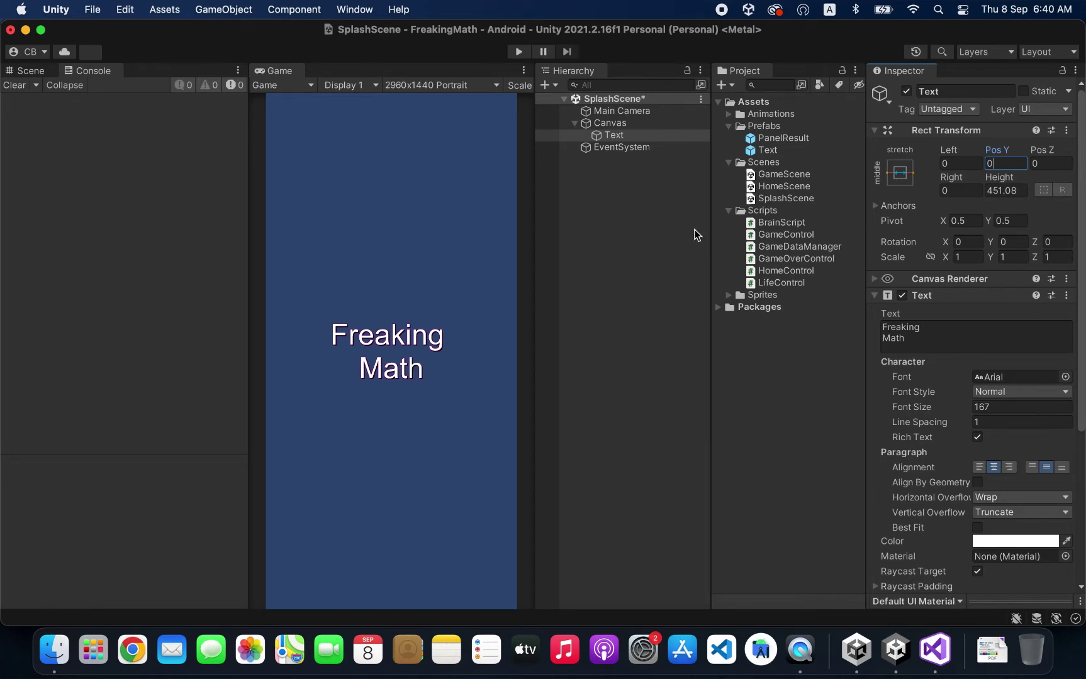
pyautogui.click(638, 112)
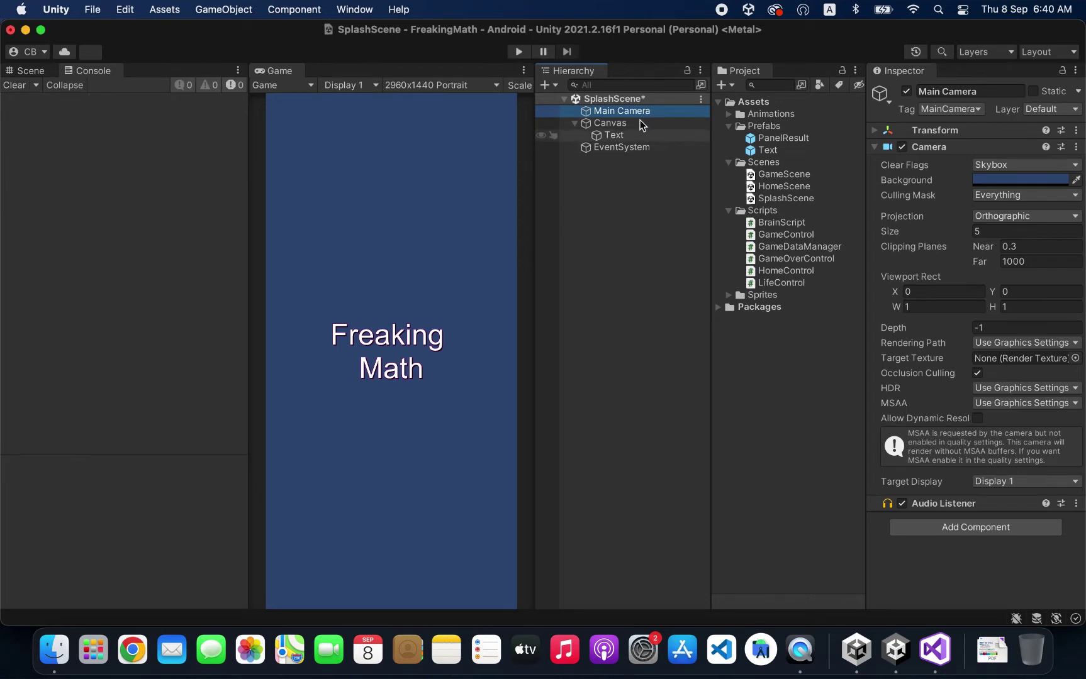
# Step: Try a teal Main Camera background, then change it to dark grey 272727
pyautogui.click(1005, 181)
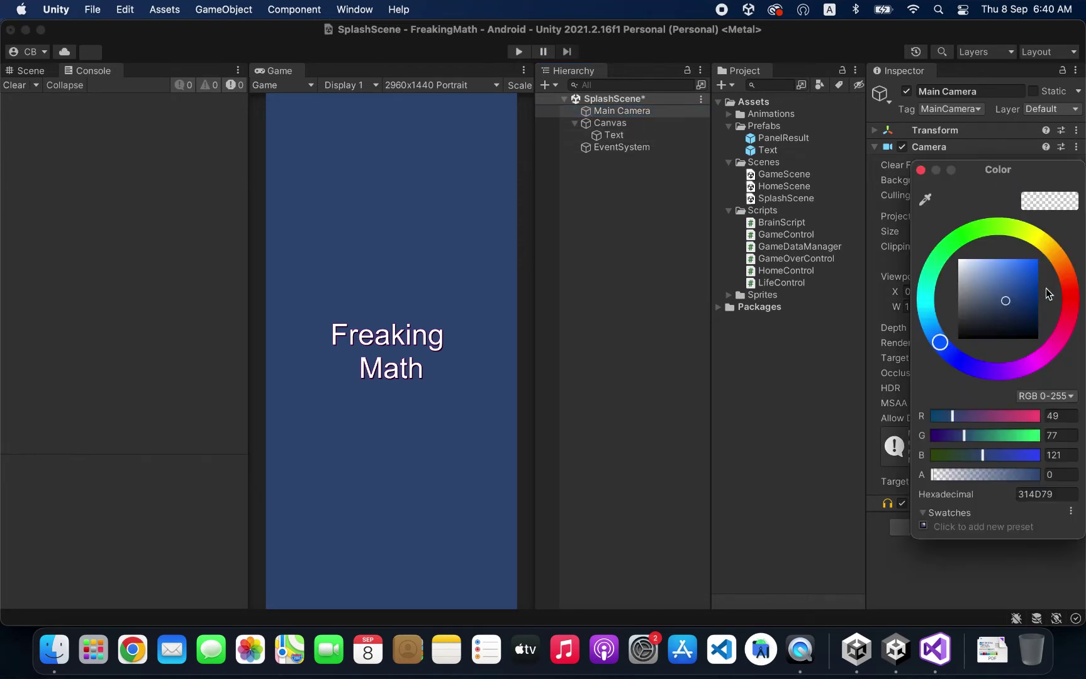
pyautogui.moveTo(934, 315); pyautogui.dragTo(927, 313)
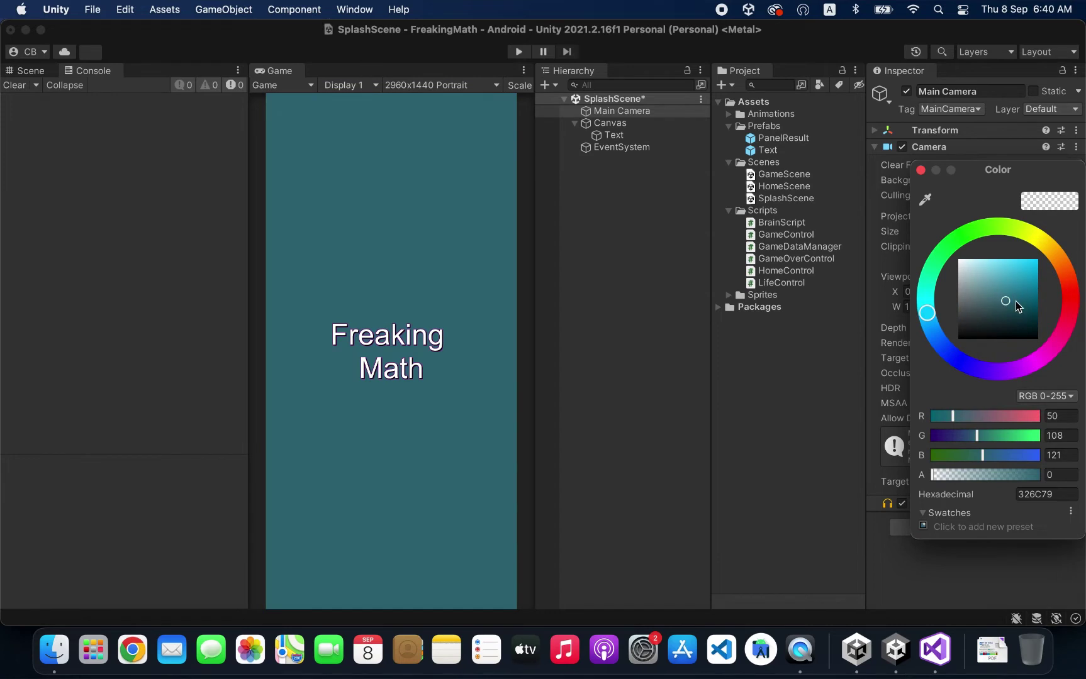
pyautogui.click(1017, 304)
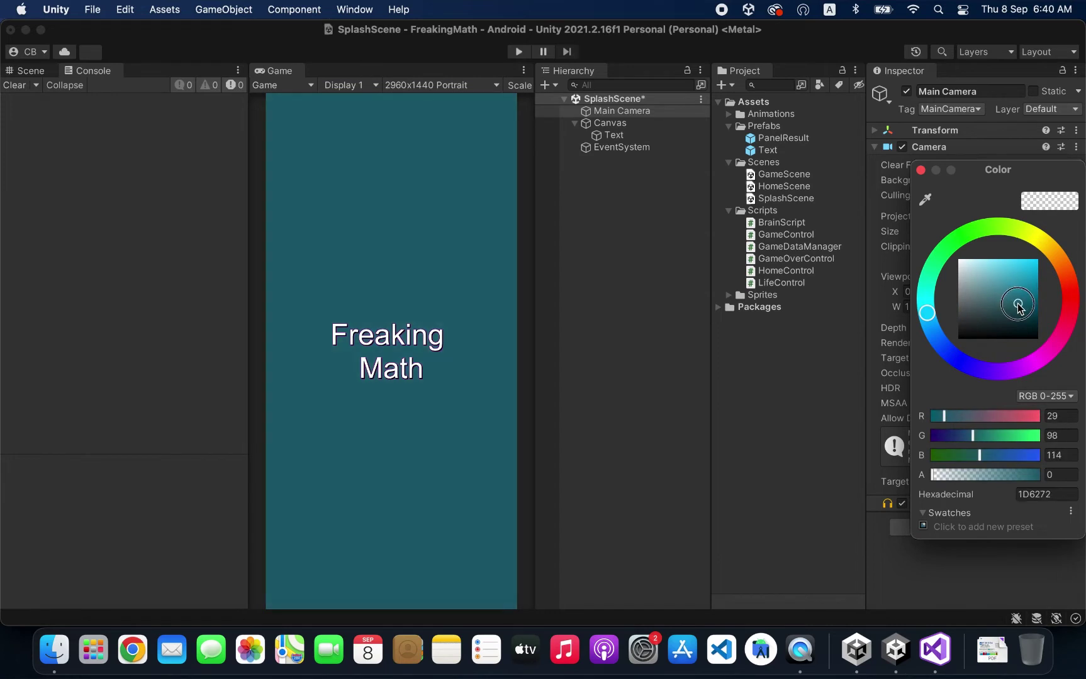
pyautogui.click(920, 171)
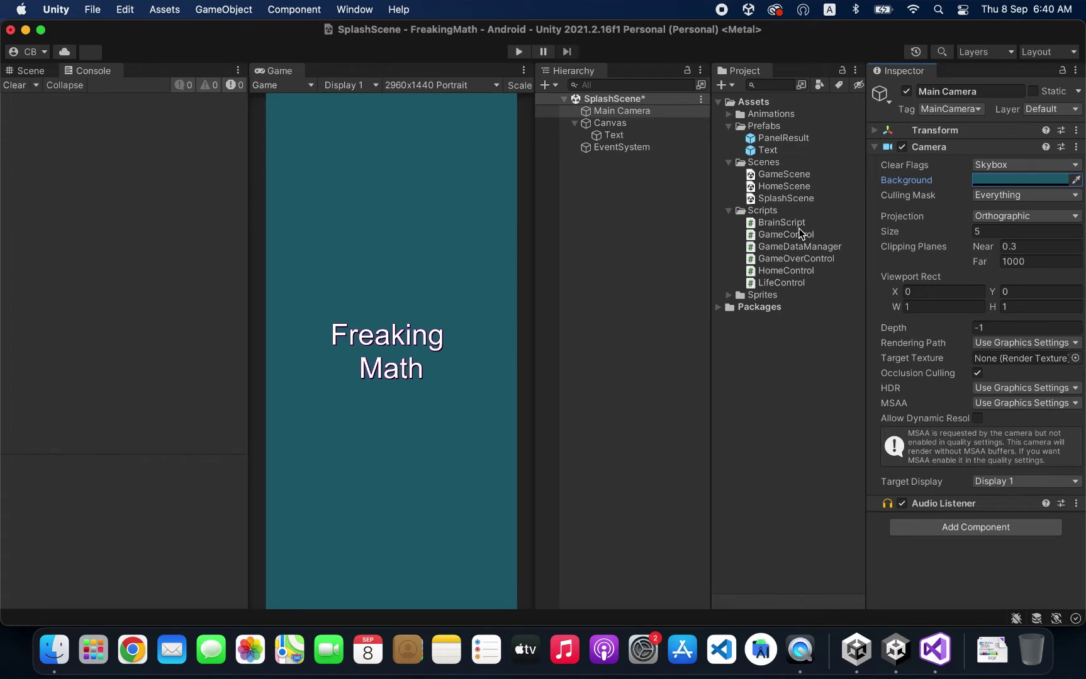
pyautogui.click(1006, 180)
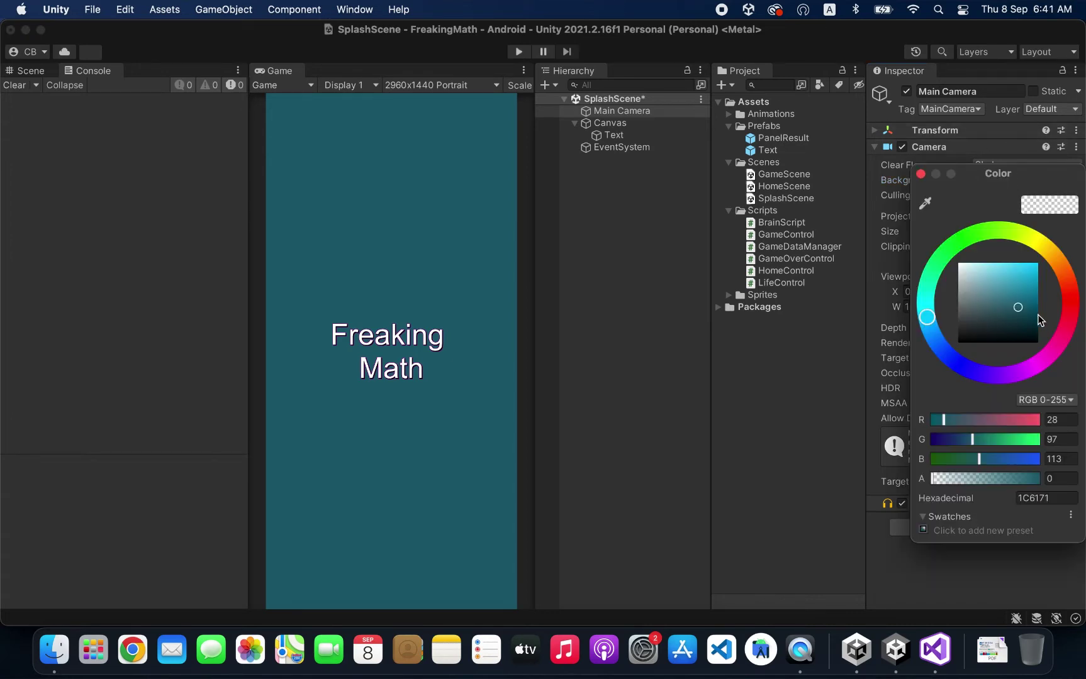
pyautogui.moveTo(1038, 320)
pyautogui.mouseDown()
pyautogui.moveTo(960, 324)
pyautogui.moveTo(937, 338)
pyautogui.mouseUp()
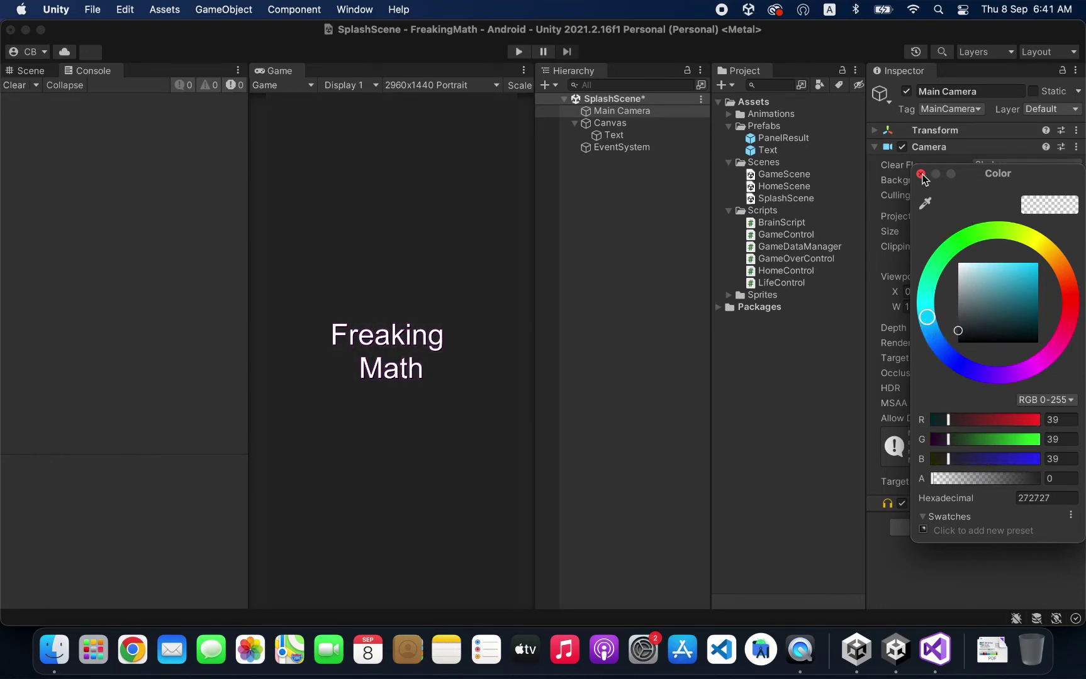
pyautogui.click(920, 174)
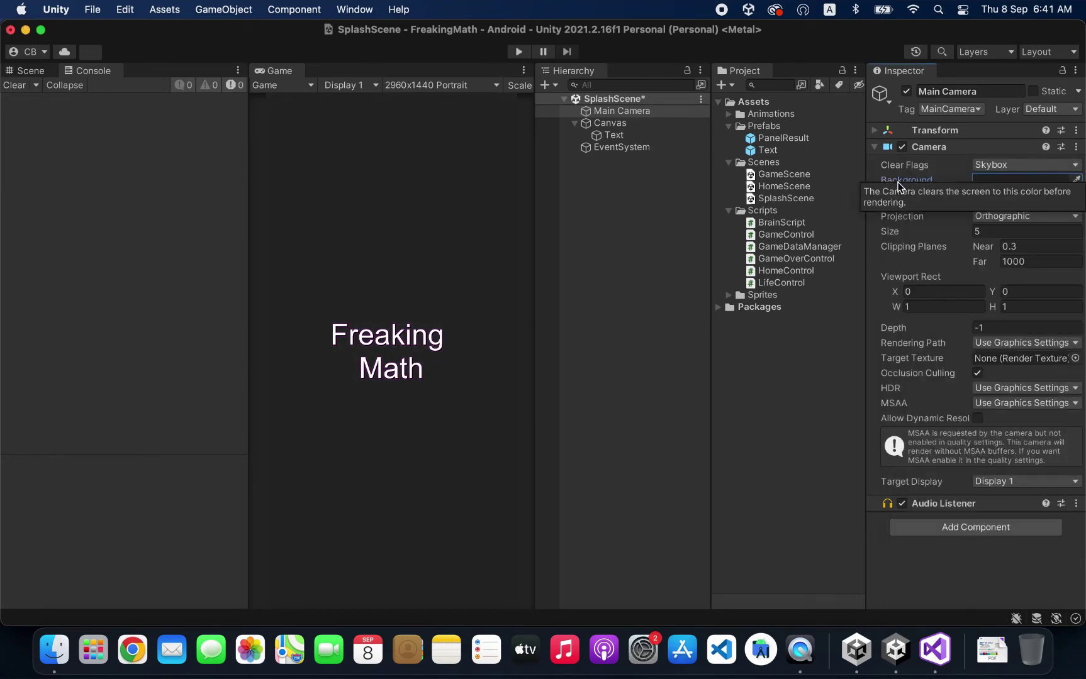
# Step: Copy the Background colour from HomeScene's Main Camera
pyautogui.doubleClick(783, 187)
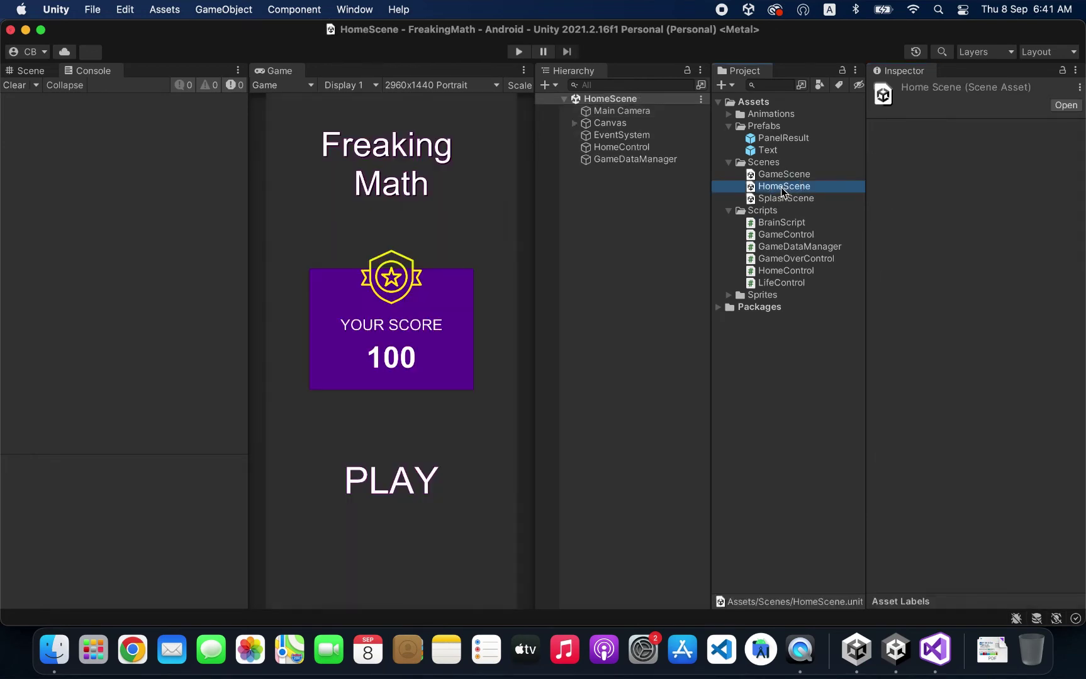
pyautogui.click(622, 111)
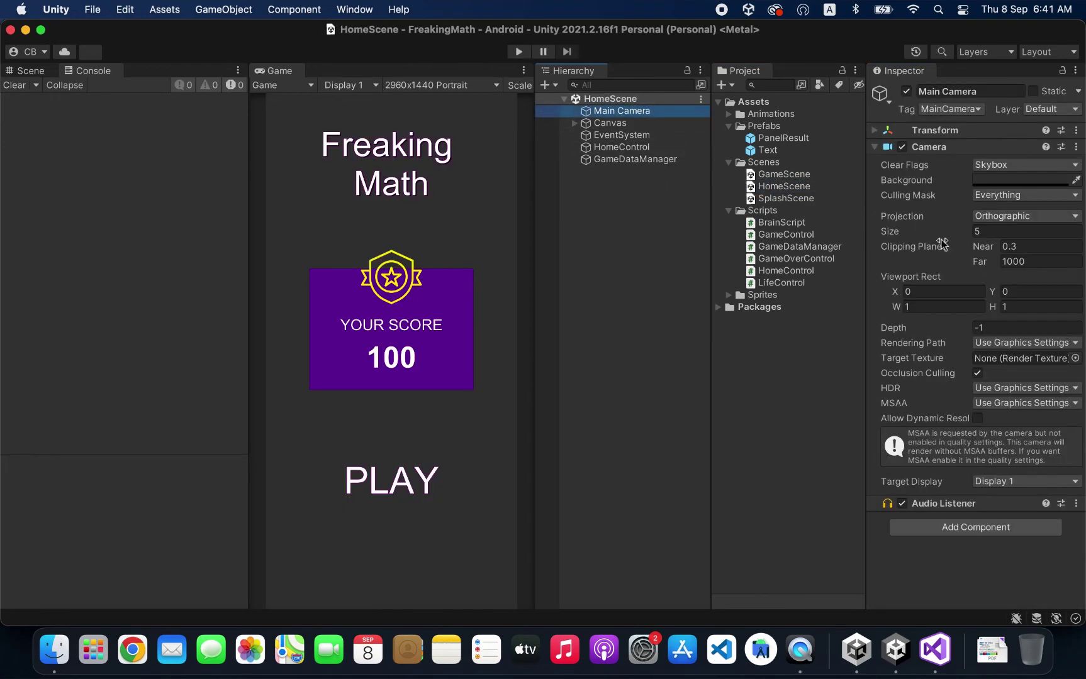
pyautogui.rightClick(1006, 182)
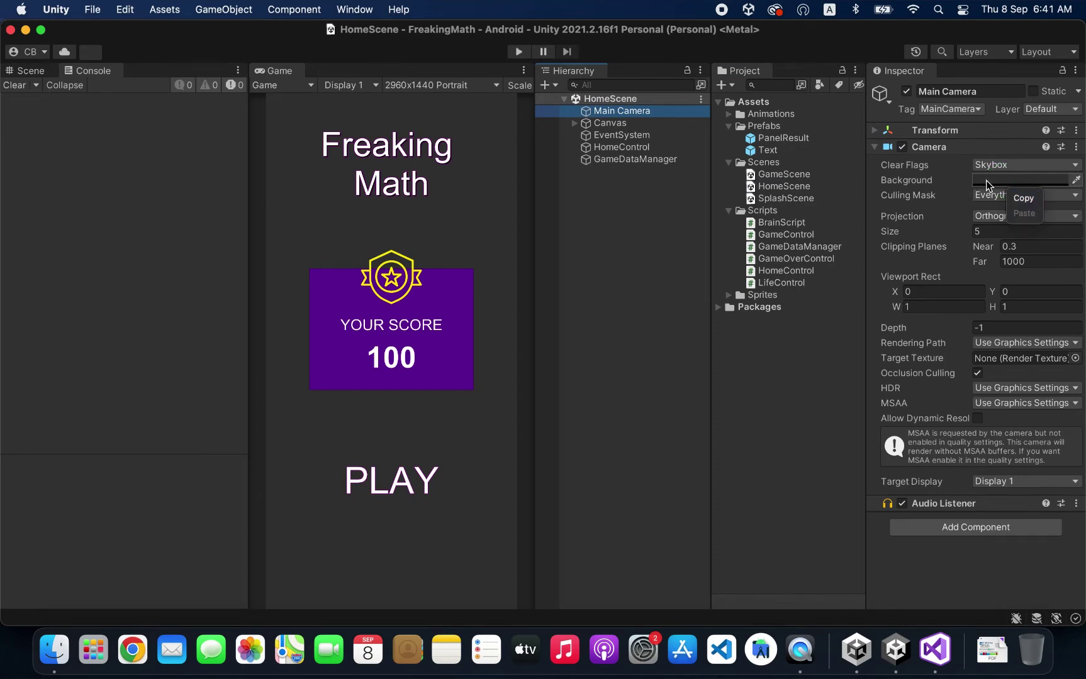
pyautogui.click(1023, 198)
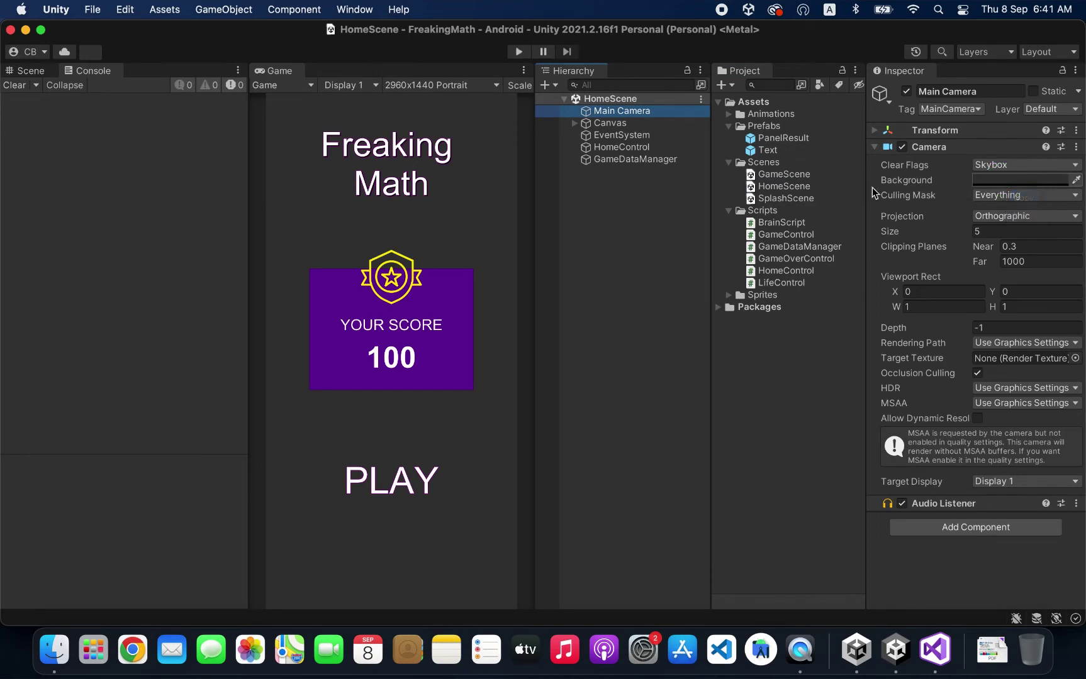
# Step: Paste that colour onto SplashScene's Main Camera Background and save SplashScene
pyautogui.doubleClick(784, 199)
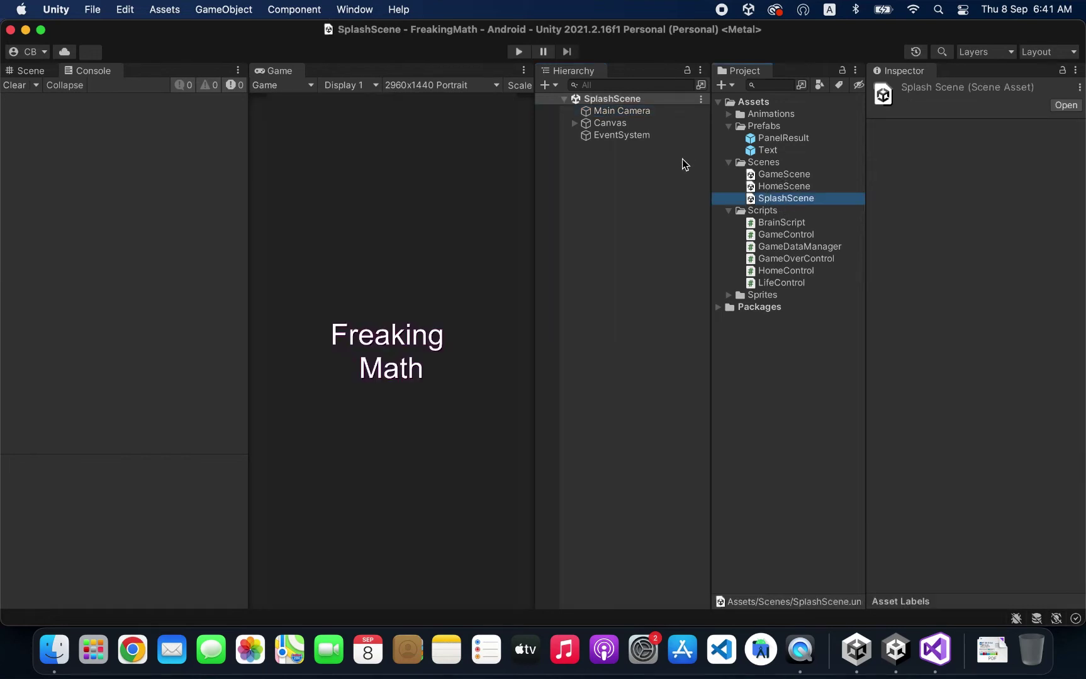
pyautogui.click(607, 113)
pyautogui.rightClick(1012, 190)
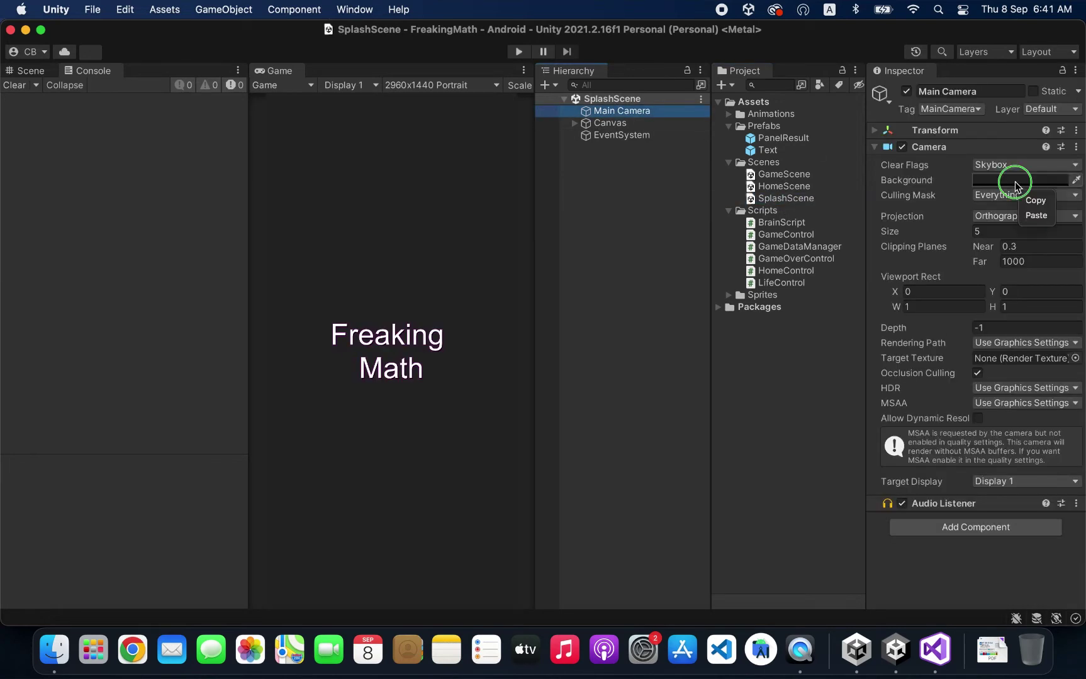
pyautogui.click(1036, 215)
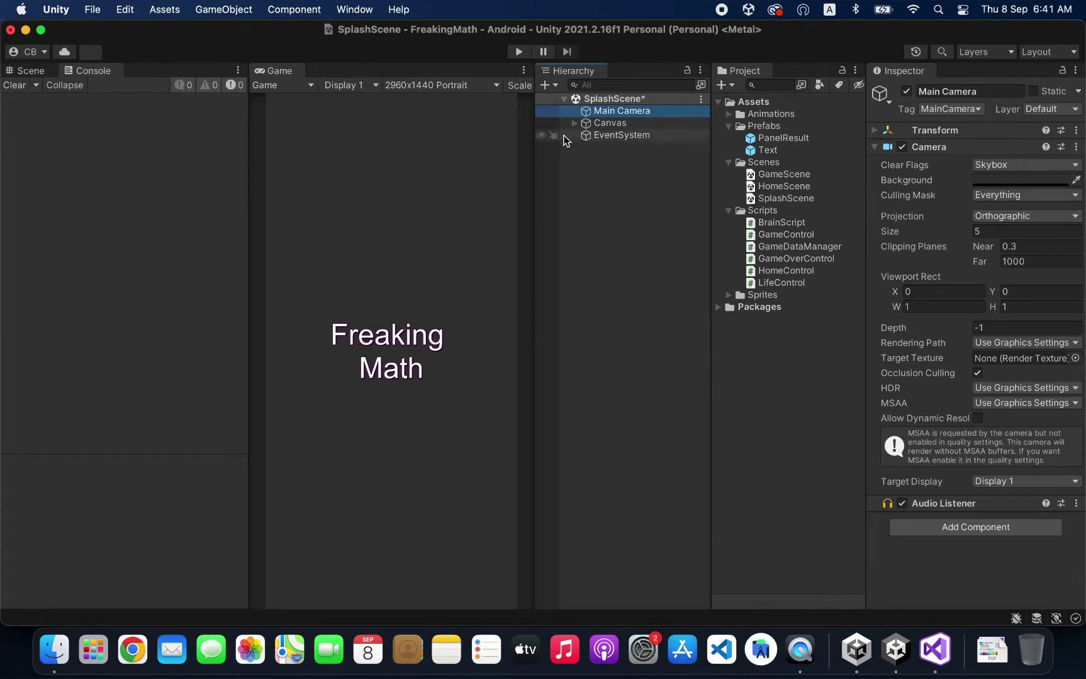
pyautogui.press('super+s')
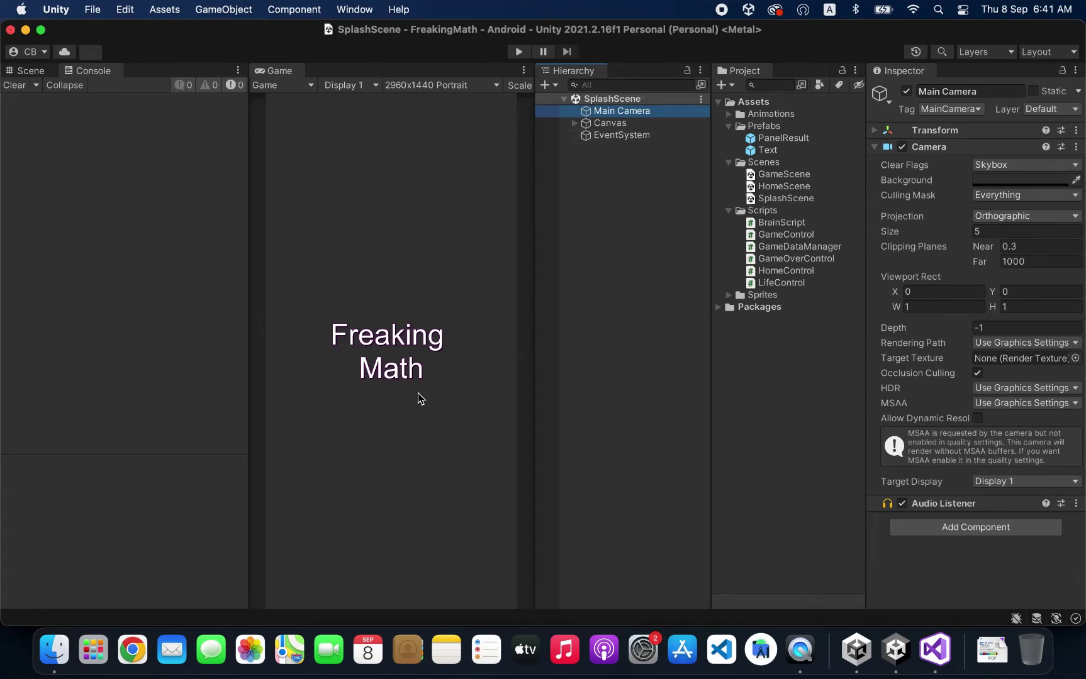
pyautogui.click(642, 246)
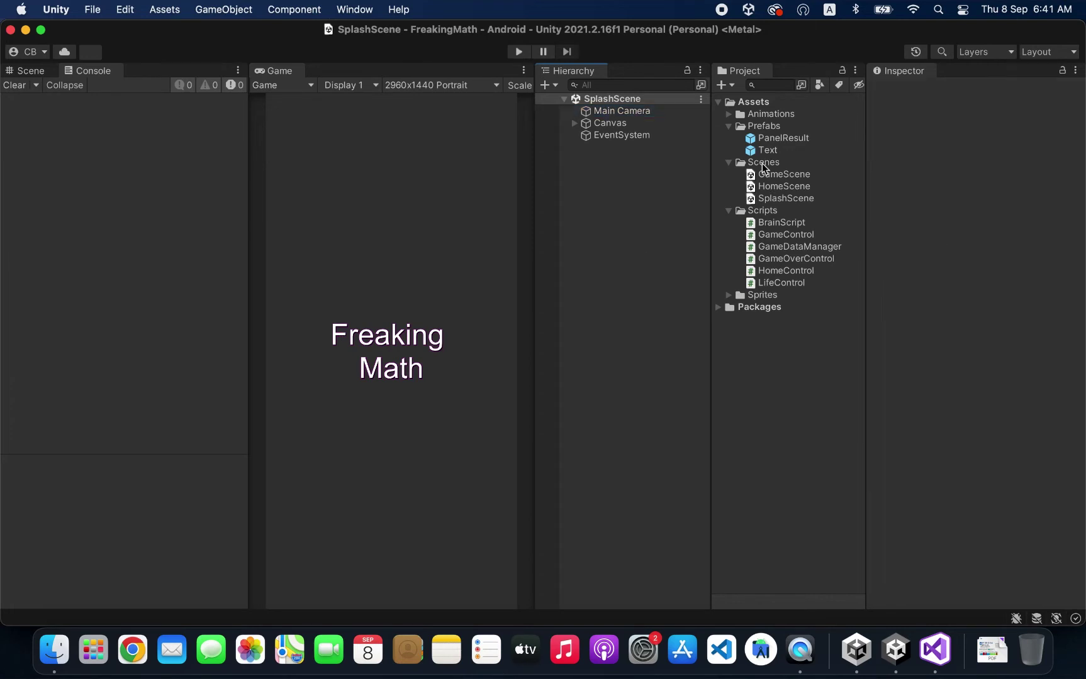
# Step: Create a new C# script named SplashControl inside the Scripts folder
pyautogui.click(768, 212)
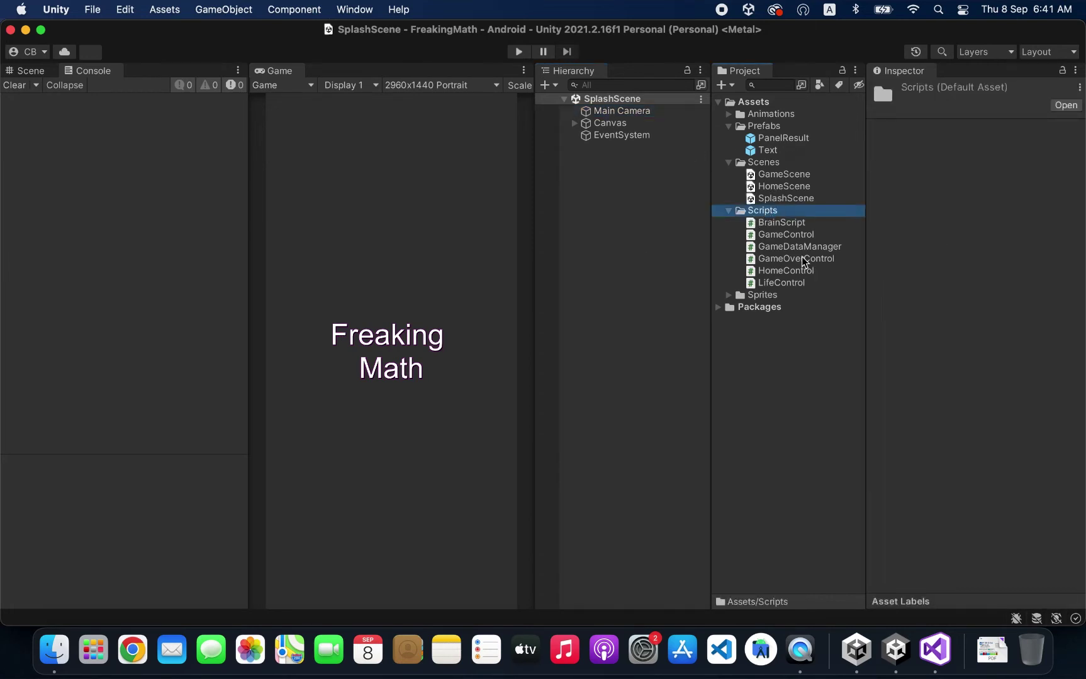
pyautogui.rightClick(778, 214)
pyautogui.moveTo(851, 204)
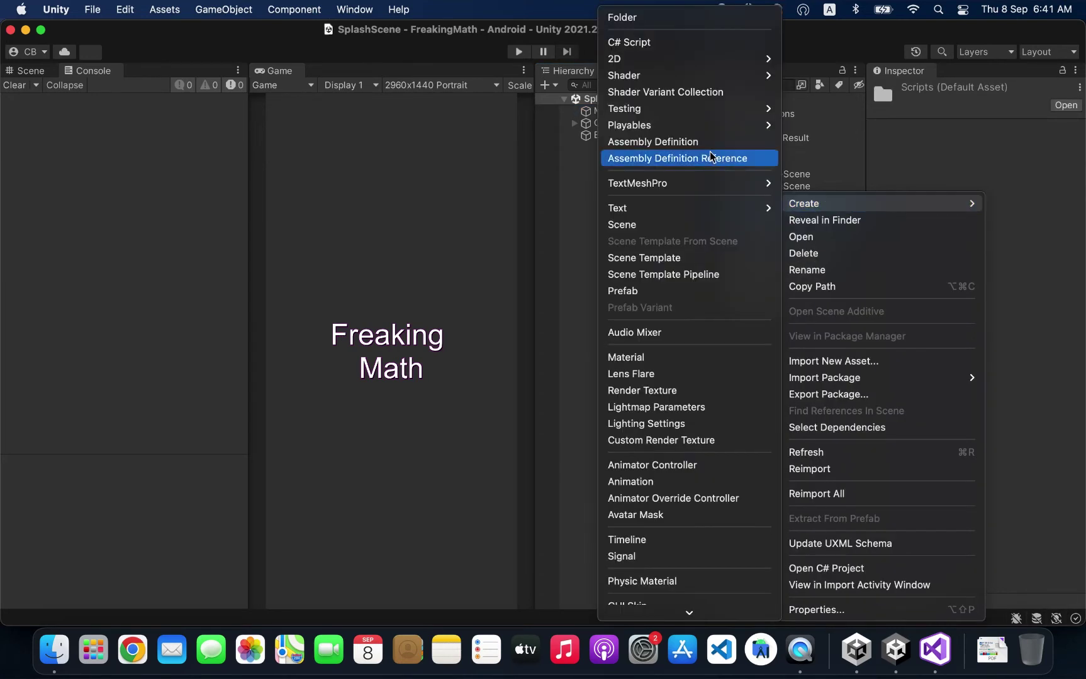
pyautogui.click(637, 43)
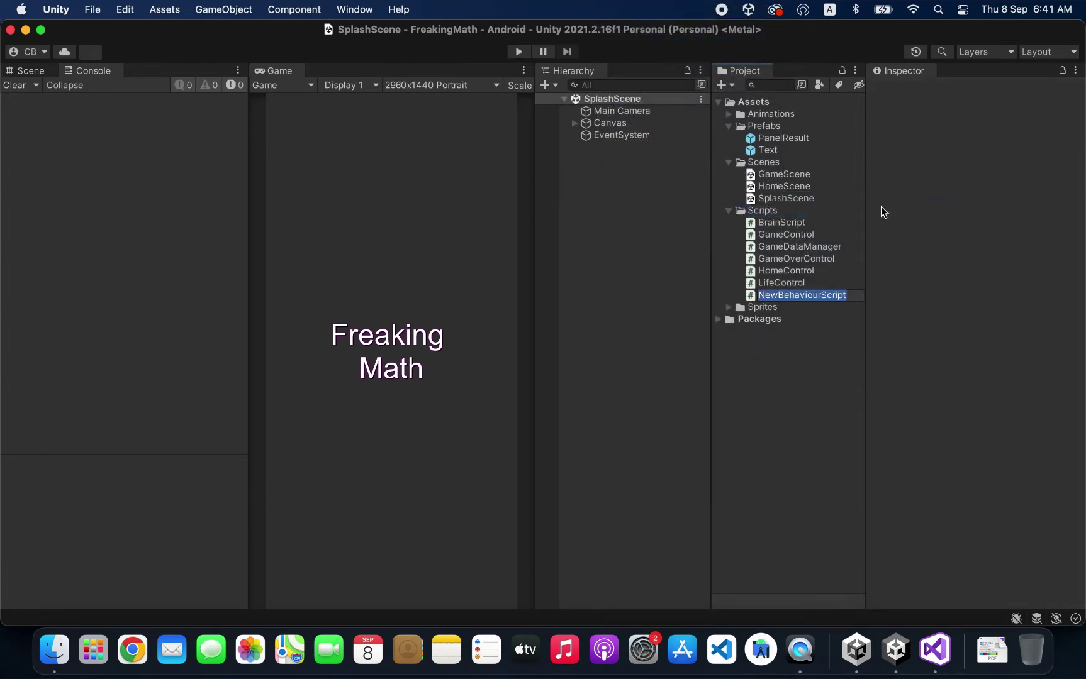
pyautogui.write('Splash')
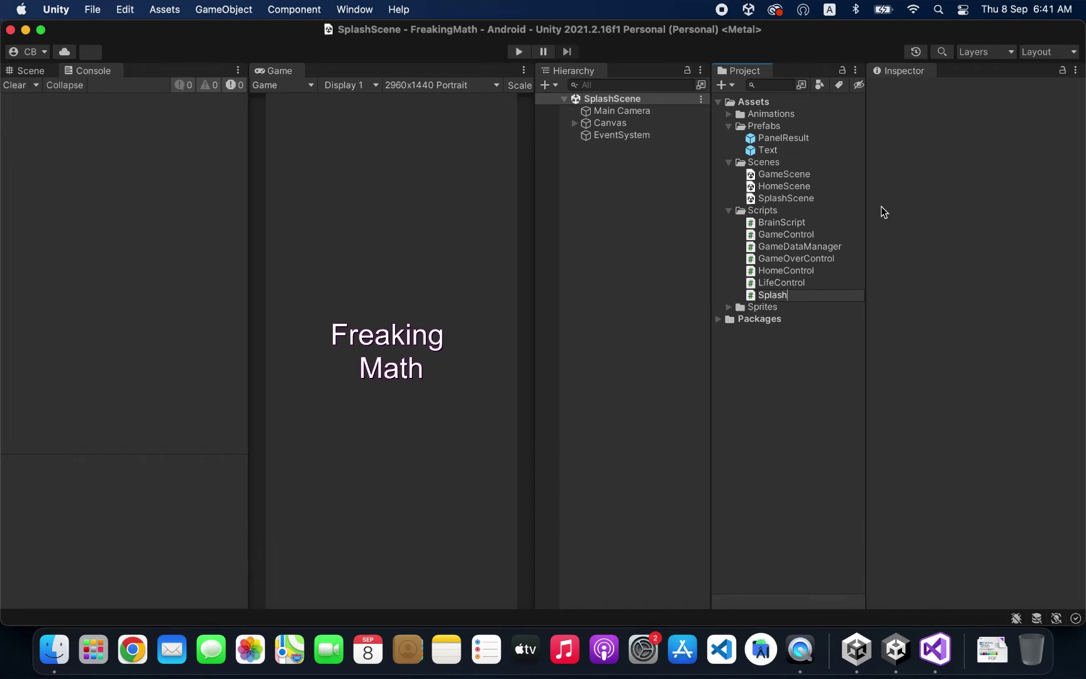
pyautogui.write('Control')
pyautogui.press('Return')
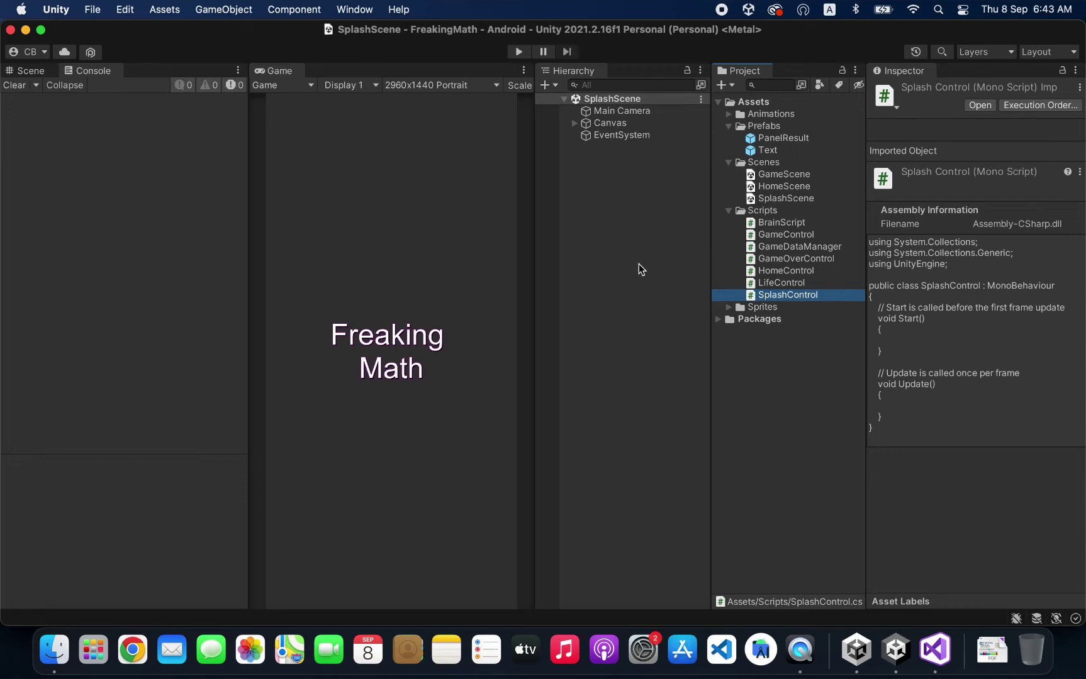
# Step: Create an empty GameDataManager object, attach the GameDataManager script, and save SplashScene
pyautogui.rightClick(604, 194)
pyautogui.click(653, 379)
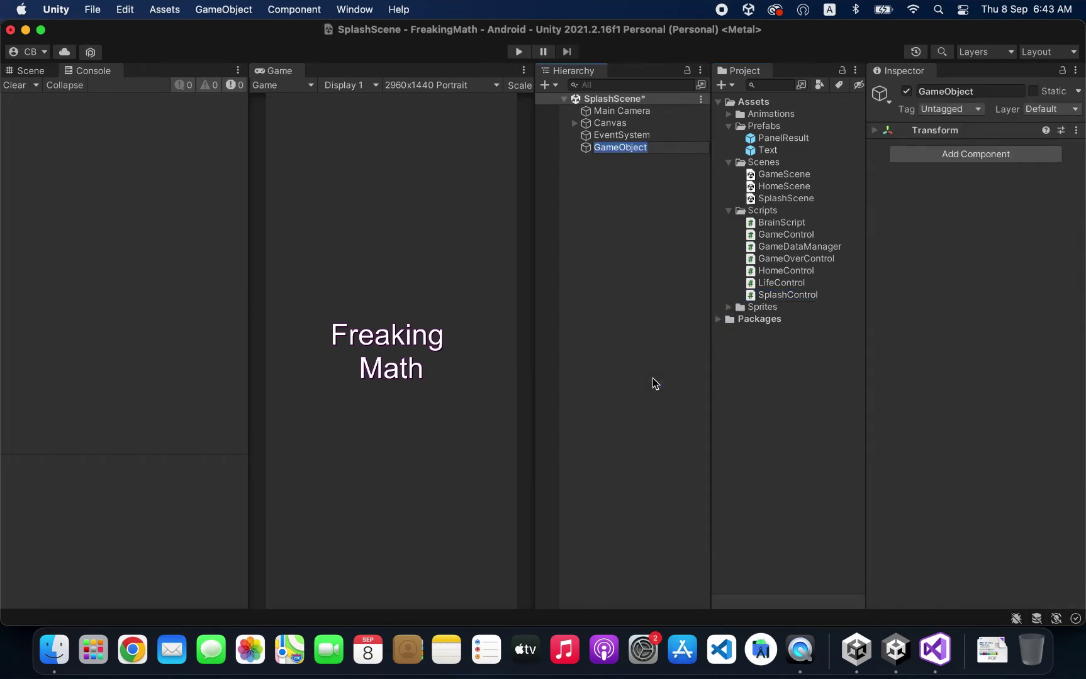
pyautogui.write('Game')
pyautogui.write('DataManag')
pyautogui.write('er')
pyautogui.press('Return')
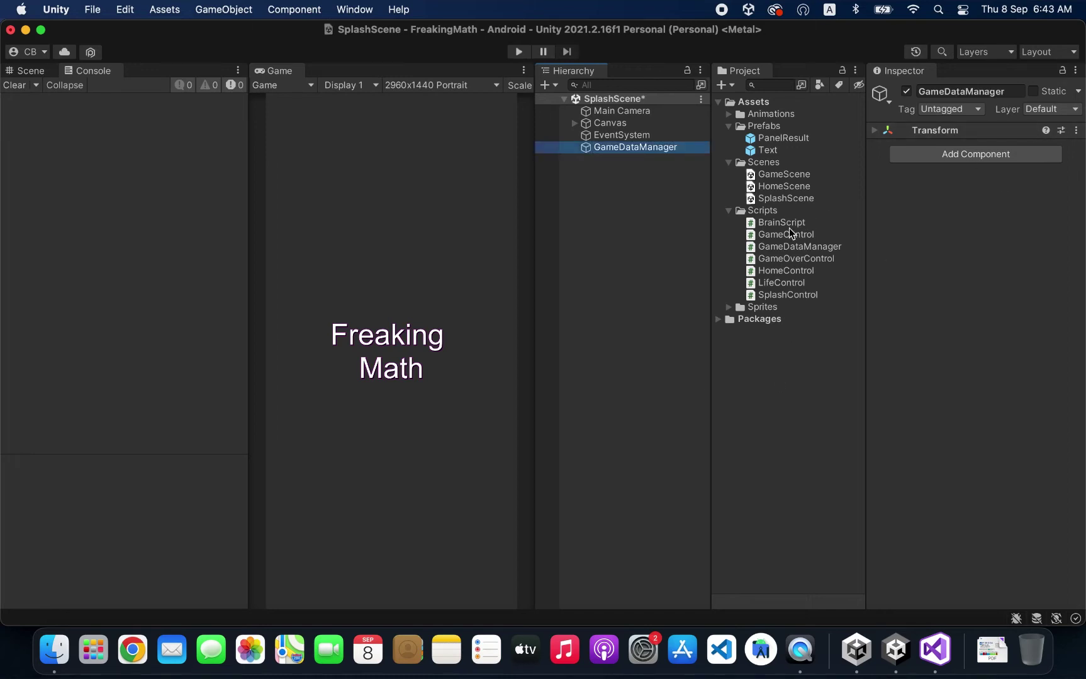
pyautogui.moveTo(787, 246)
pyautogui.mouseDown()
pyautogui.moveTo(983, 246)
pyautogui.moveTo(988, 233)
pyautogui.mouseUp()
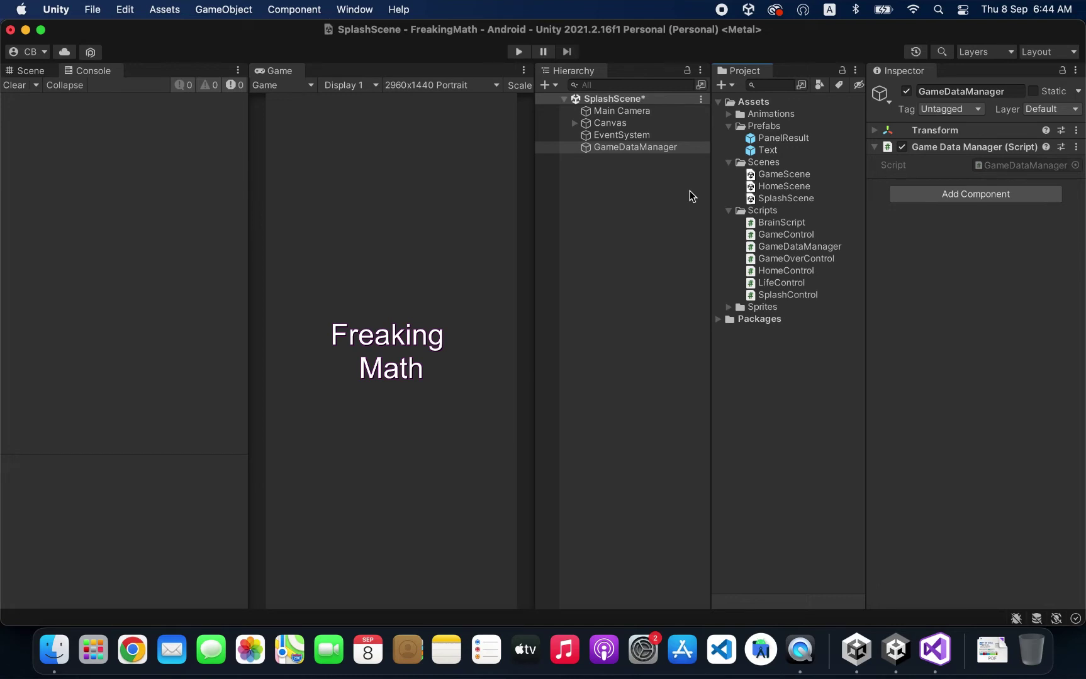
pyautogui.press('super+s')
# Step: In SplashControl.cs, delete the Update method and Start's comment, leaving an indented Start body
pyautogui.doubleClick(786, 296)
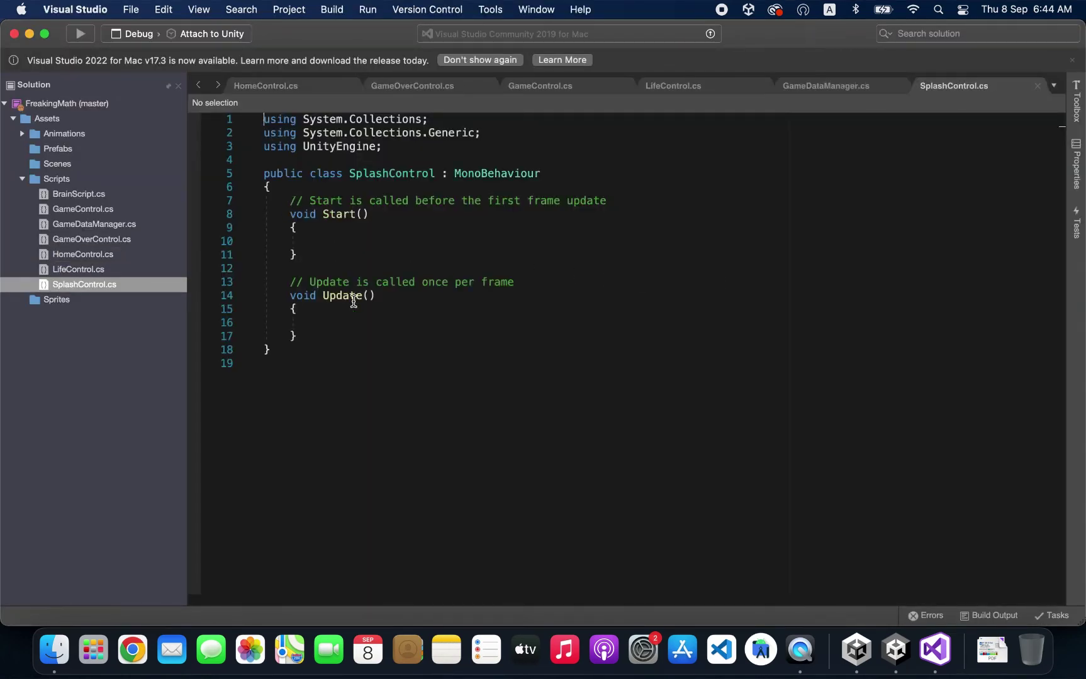
pyautogui.moveTo(286, 282); pyautogui.dragTo(444, 345)
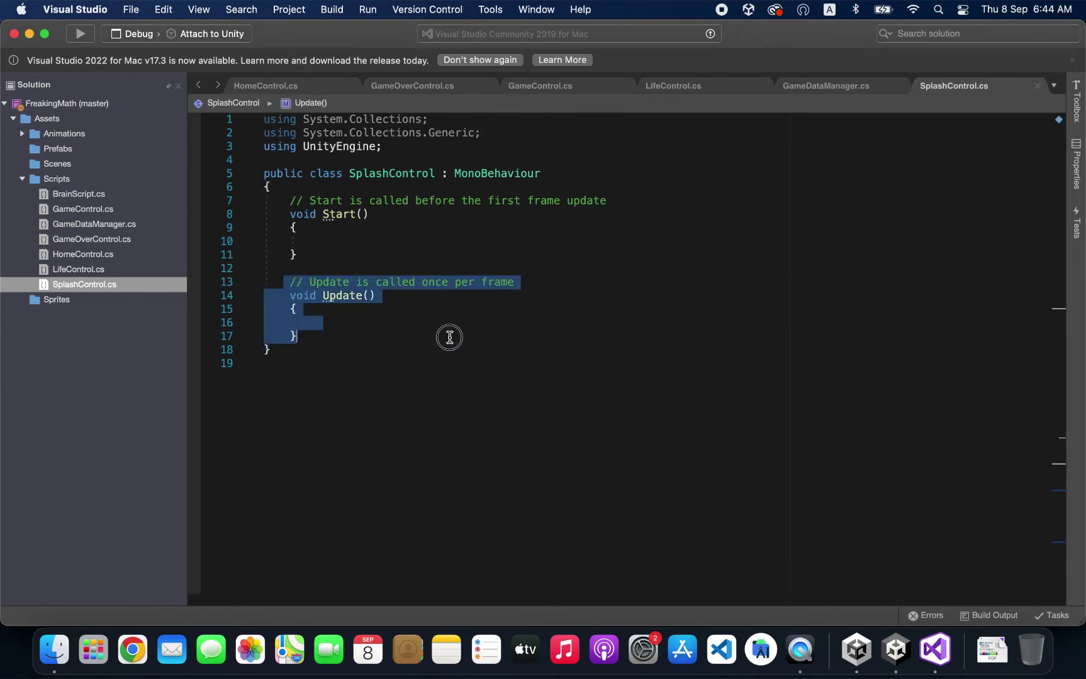
pyautogui.press('BackSpace')
pyautogui.click(629, 199)
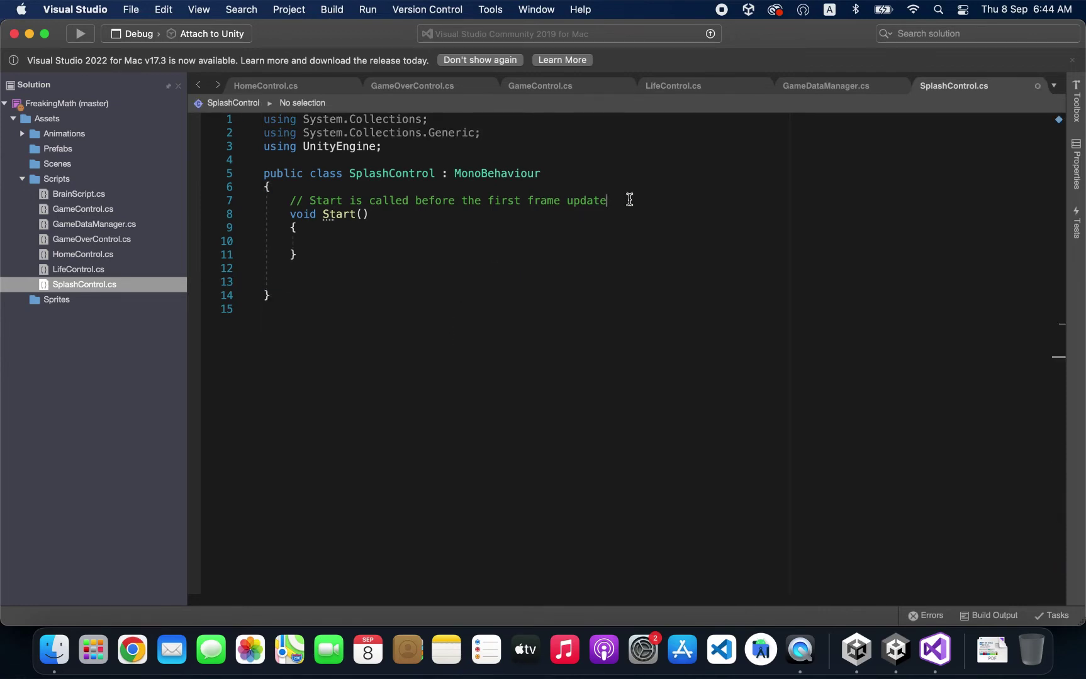
pyautogui.hotkey('shift', 'Home')
pyautogui.press('BackSpace')
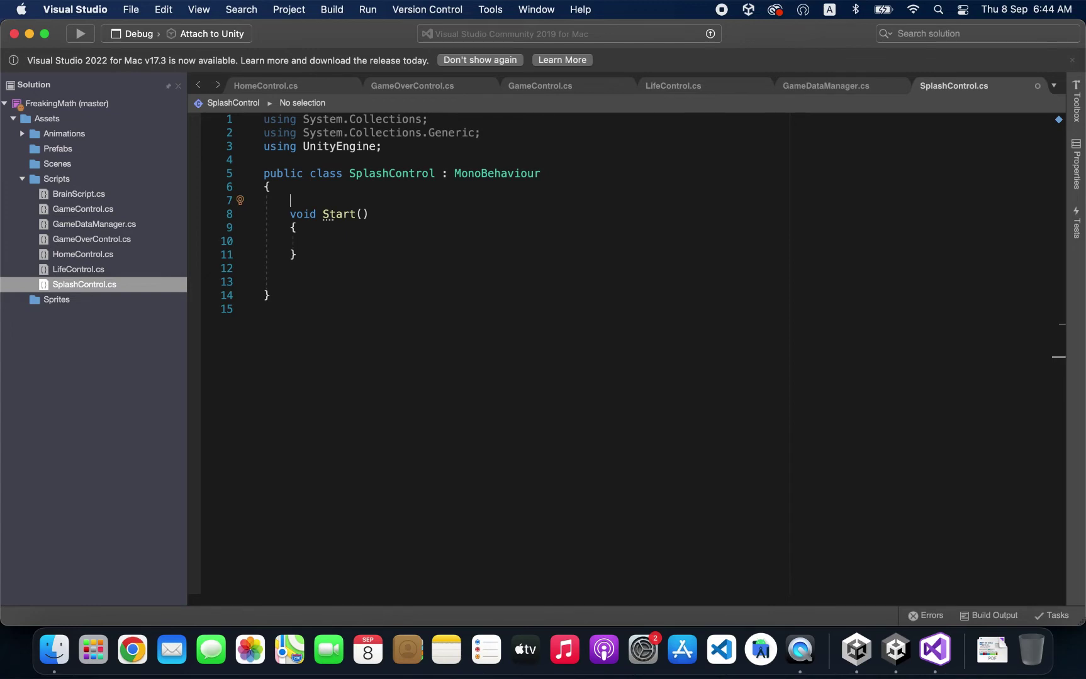
pyautogui.press('Down')
pyautogui.press('Down')
pyautogui.press('Down')
pyautogui.press('Down')
pyautogui.press('Down')
pyautogui.press('Return')
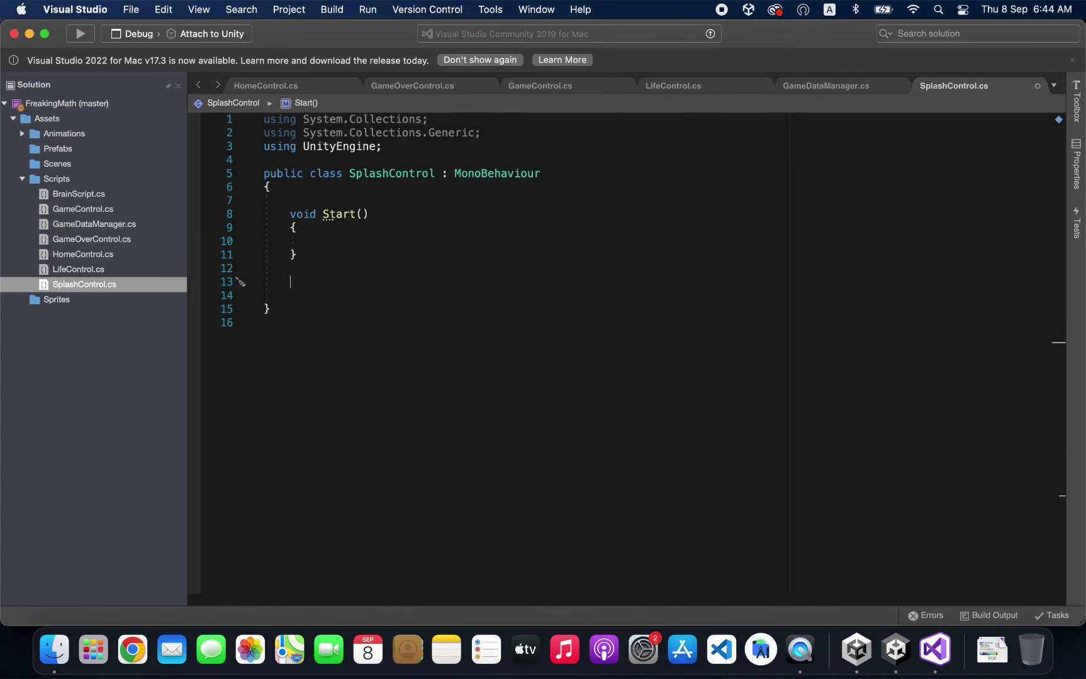
pyautogui.press('Up')
pyautogui.press('Up')
pyautogui.press('Up')
pyautogui.press('Tab')
# Step: Copy HomeControl's LoadScene line into SplashControl's Start() and make it SceneManager.LoadScene(1)
pyautogui.click(285, 92)
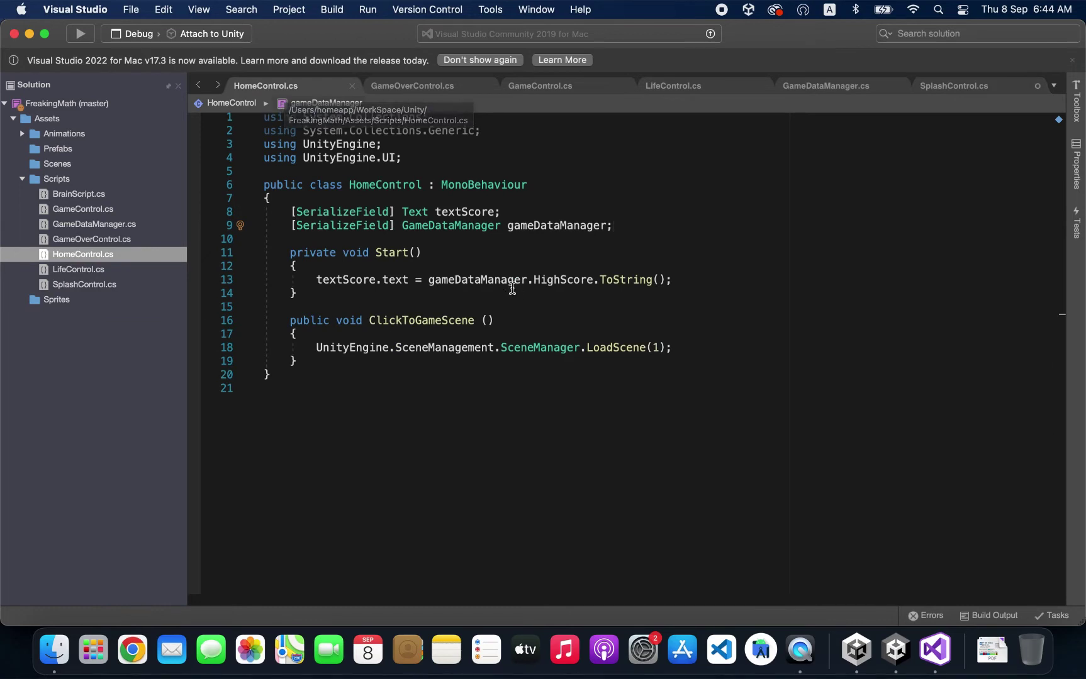
pyautogui.moveTo(673, 347); pyautogui.dragTo(316, 348)
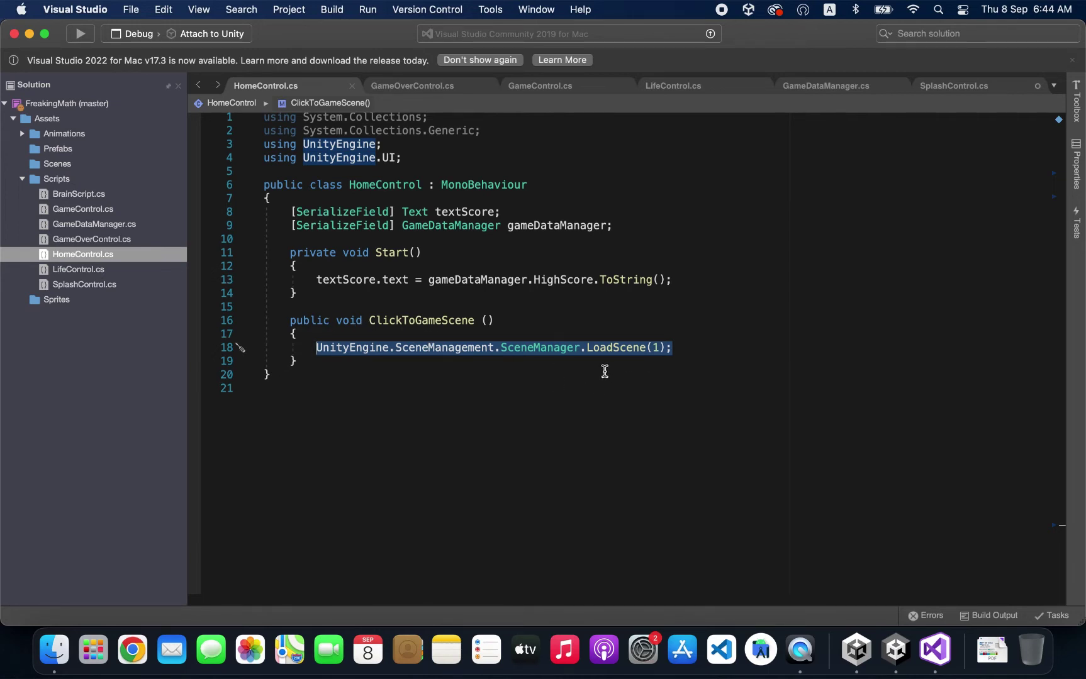
pyautogui.press('super+c')
pyautogui.click(953, 91)
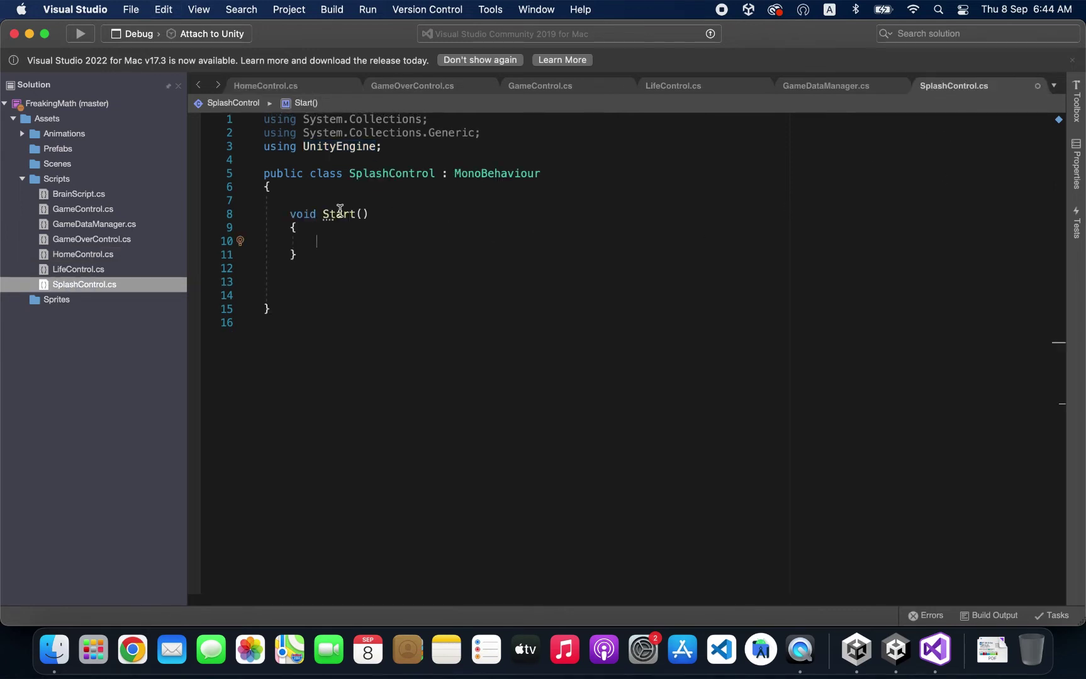
pyautogui.press('super+v')
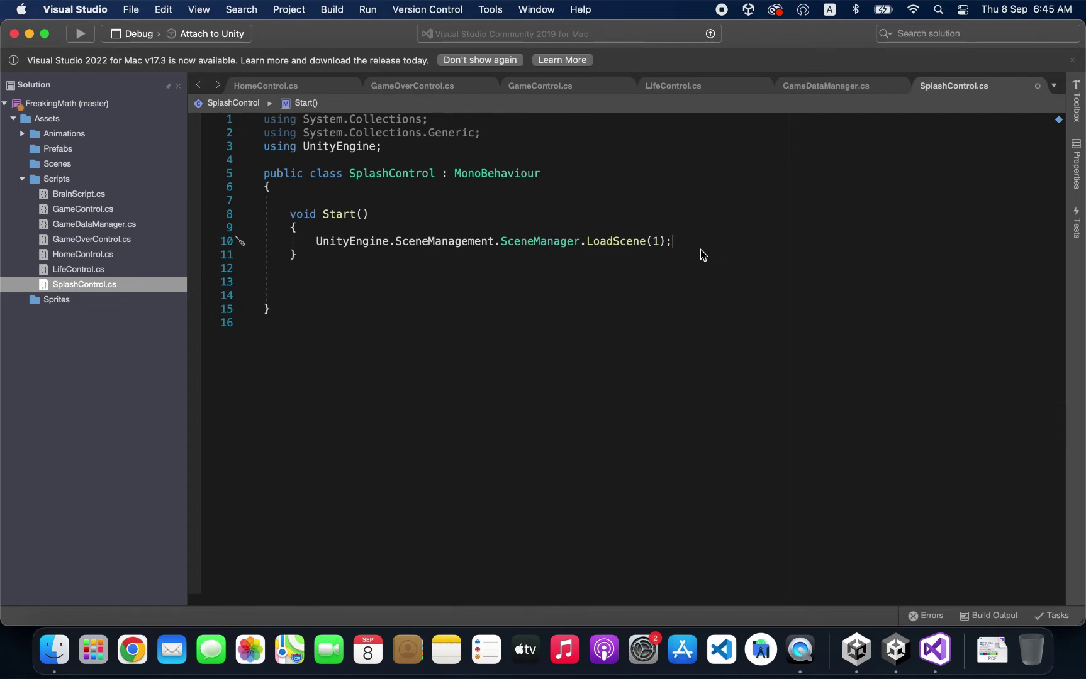
pyautogui.press('Left')
pyautogui.press('Left')
pyautogui.press('BackSpace')
pyautogui.write('1')
pyautogui.click(896, 649)
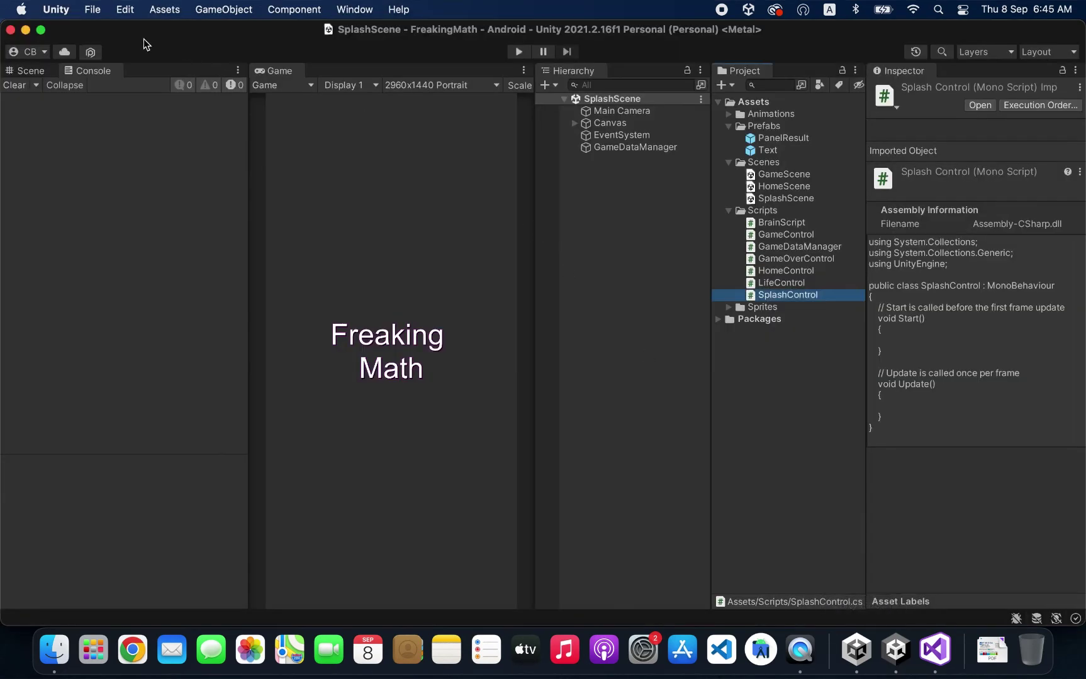
# Step: Add the open SplashScene in Build Settings and move it to index 0, above HomeScene and GameScene
pyautogui.click(92, 9)
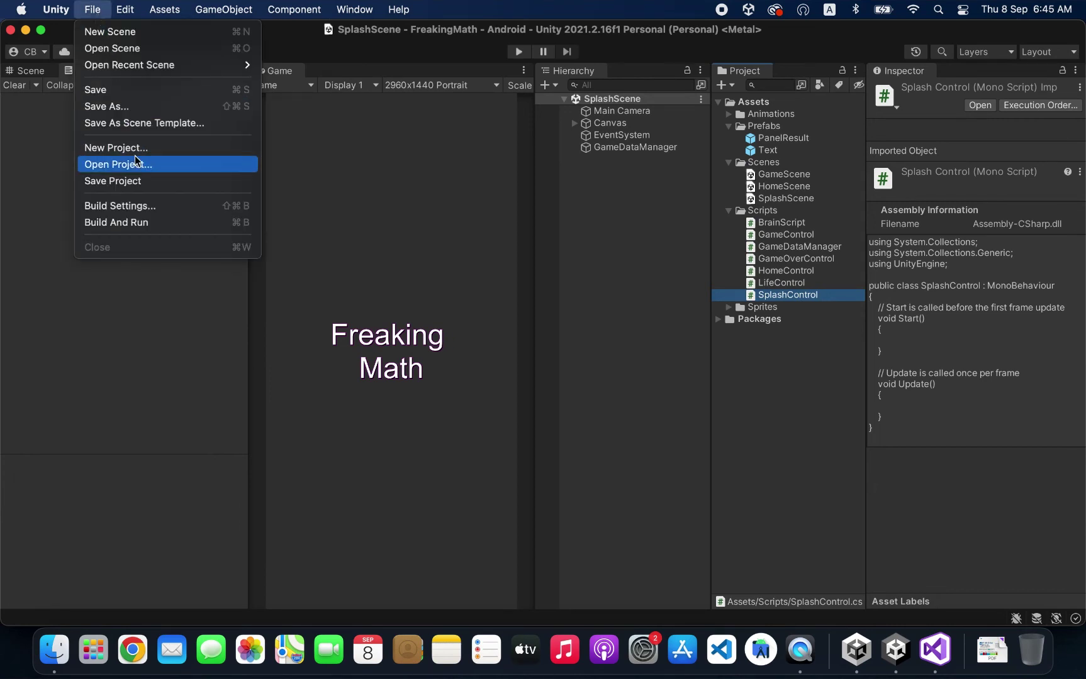
pyautogui.click(134, 211)
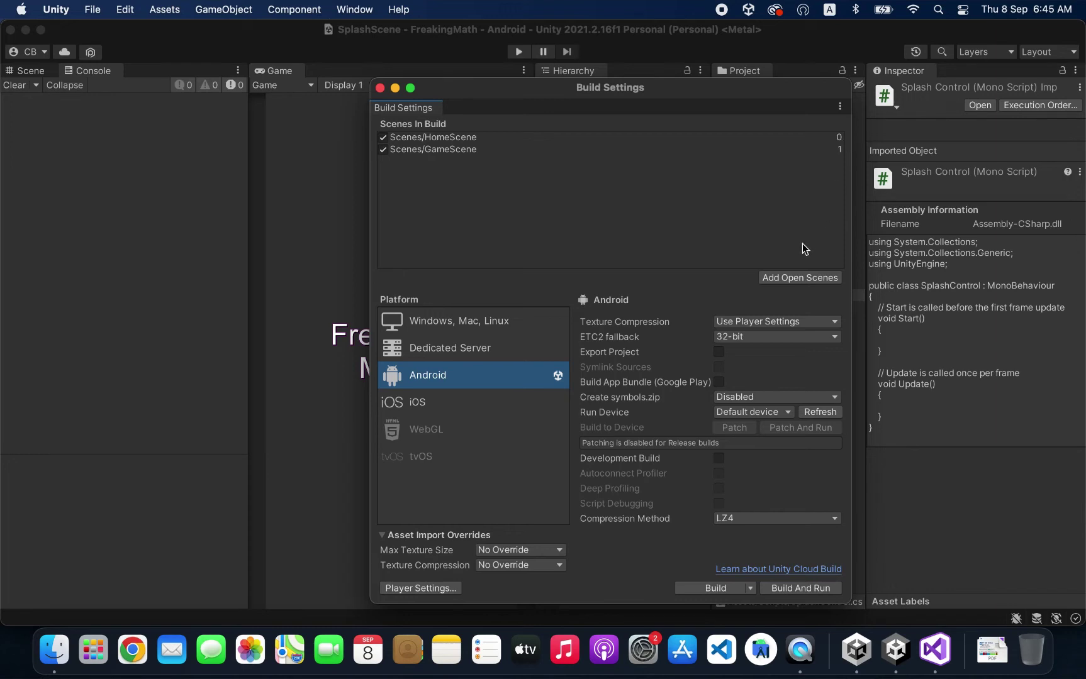
pyautogui.click(782, 280)
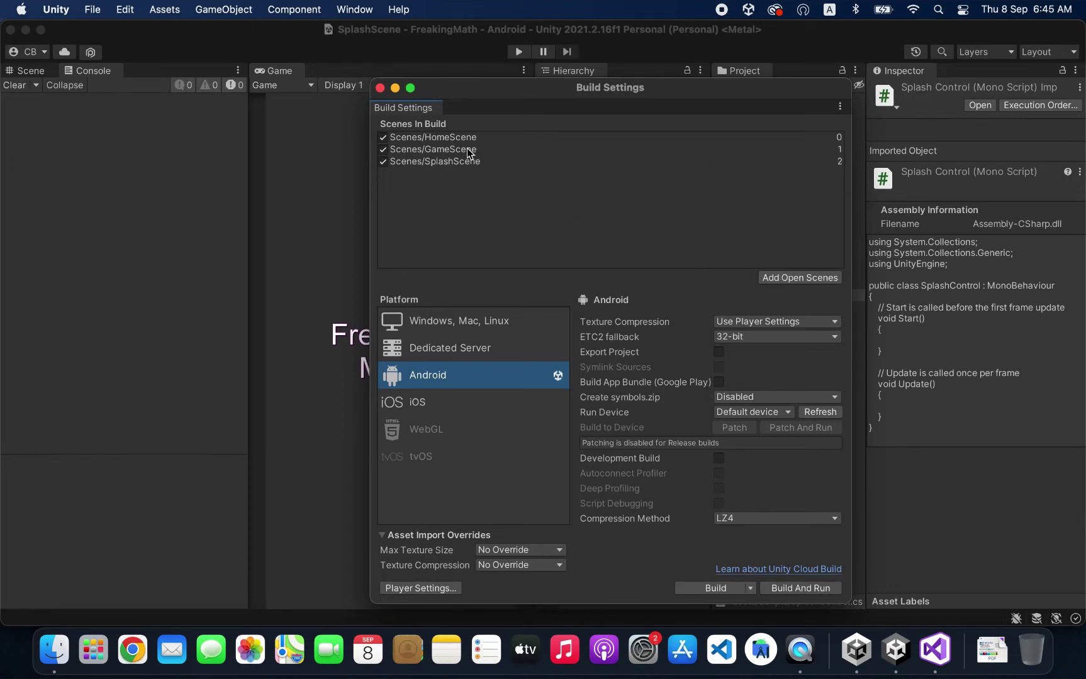
pyautogui.moveTo(441, 163); pyautogui.dragTo(439, 133)
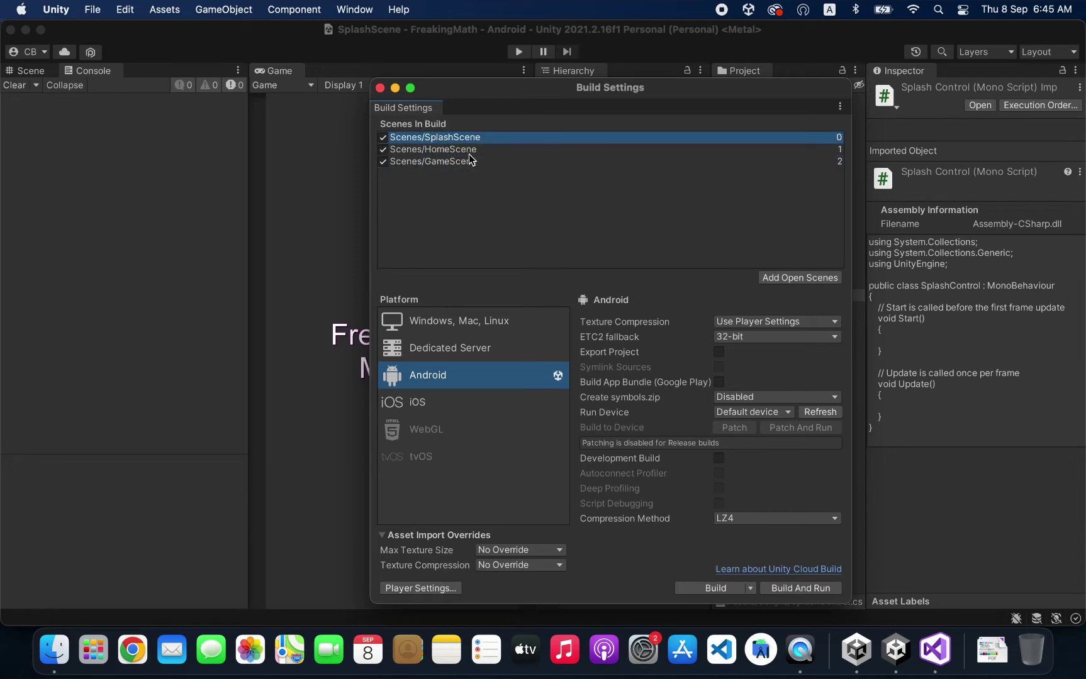
pyautogui.click(469, 152)
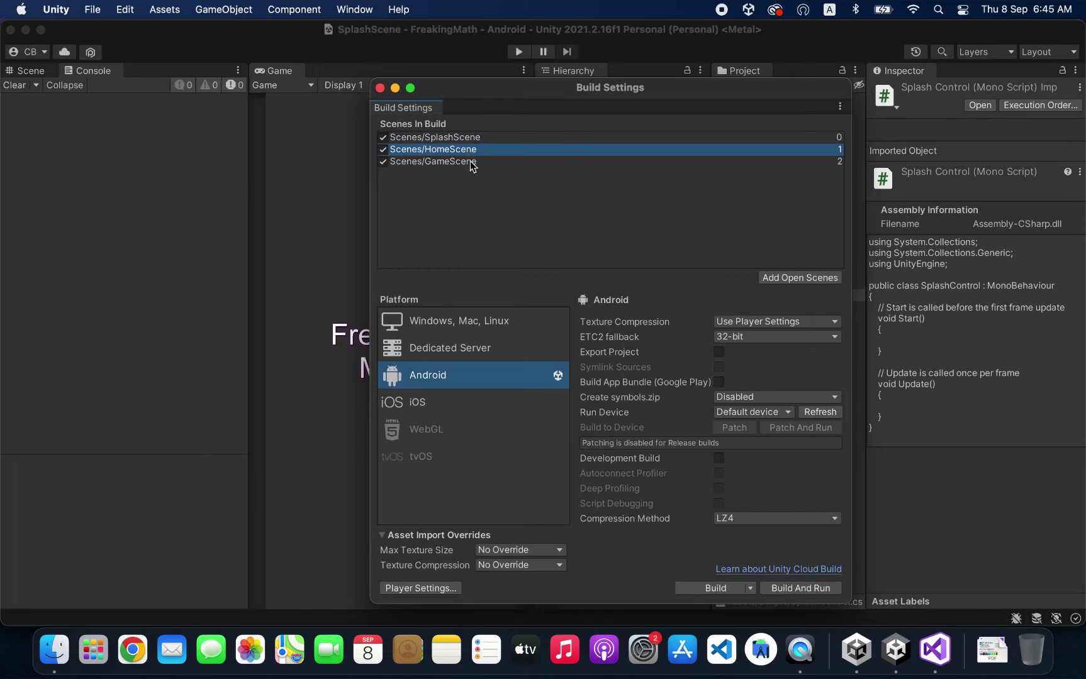
pyautogui.click(471, 165)
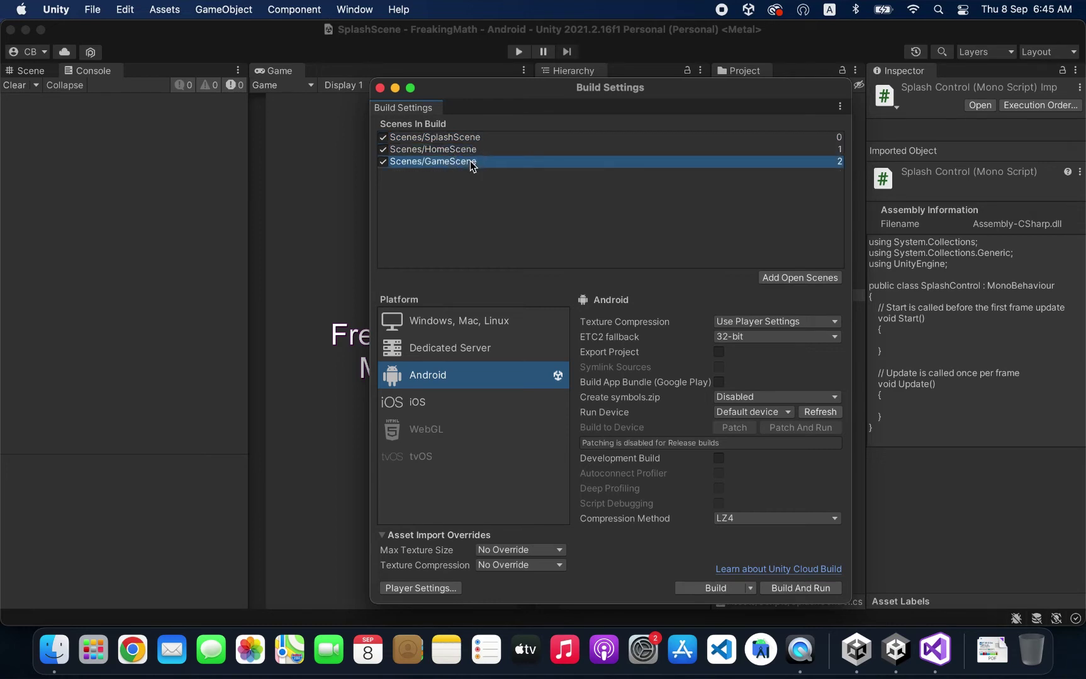
# Step: Close the Build Settings window
pyautogui.click(380, 88)
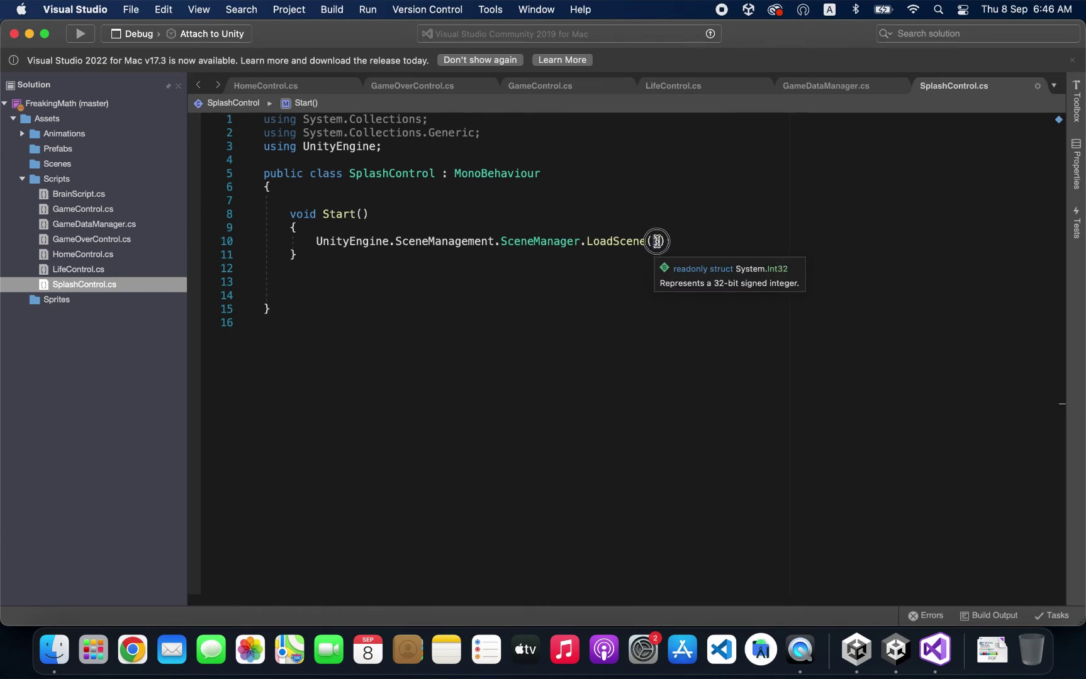
# Step: Change LoadScene(1) to LoadScene("HomeScene") using the asset's exact name, and delete trailing blank lines
pyautogui.doubleClick(655, 241)
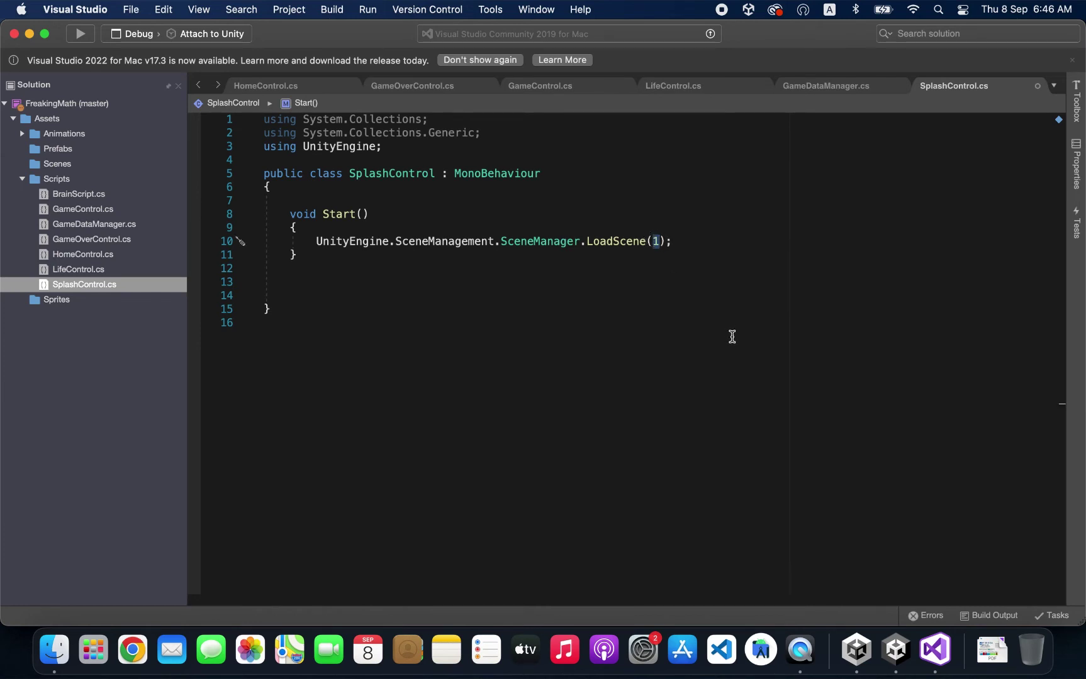
pyautogui.press('BackSpace')
pyautogui.write('"')
pyautogui.write('HomeScene')
pyautogui.click(896, 651)
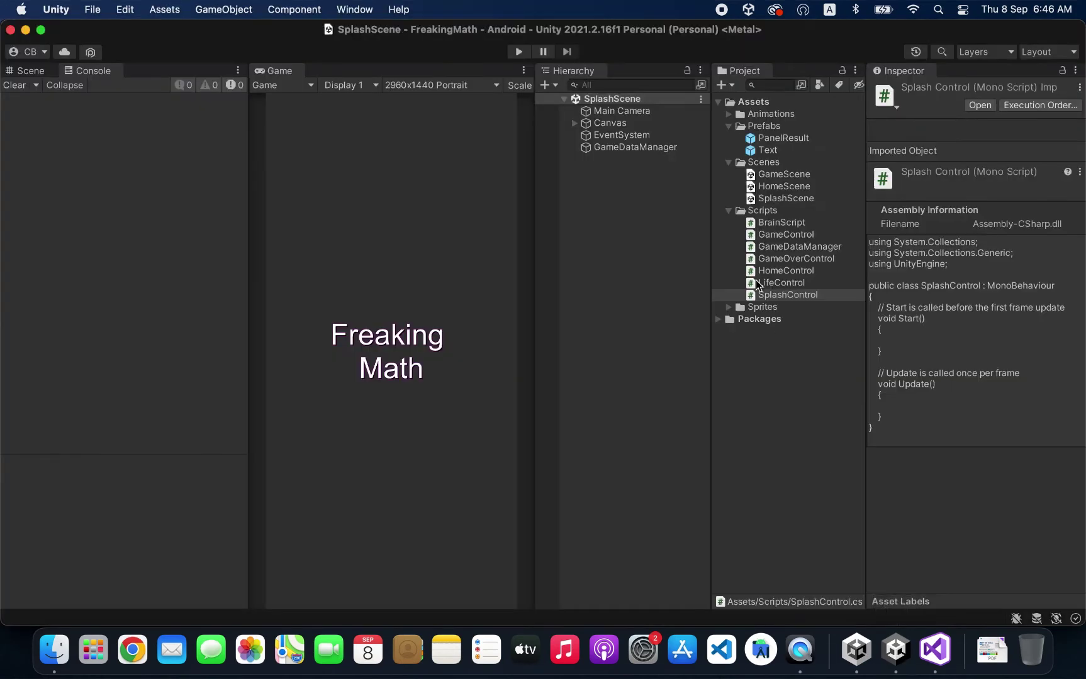
pyautogui.click(791, 187)
pyautogui.click(792, 186)
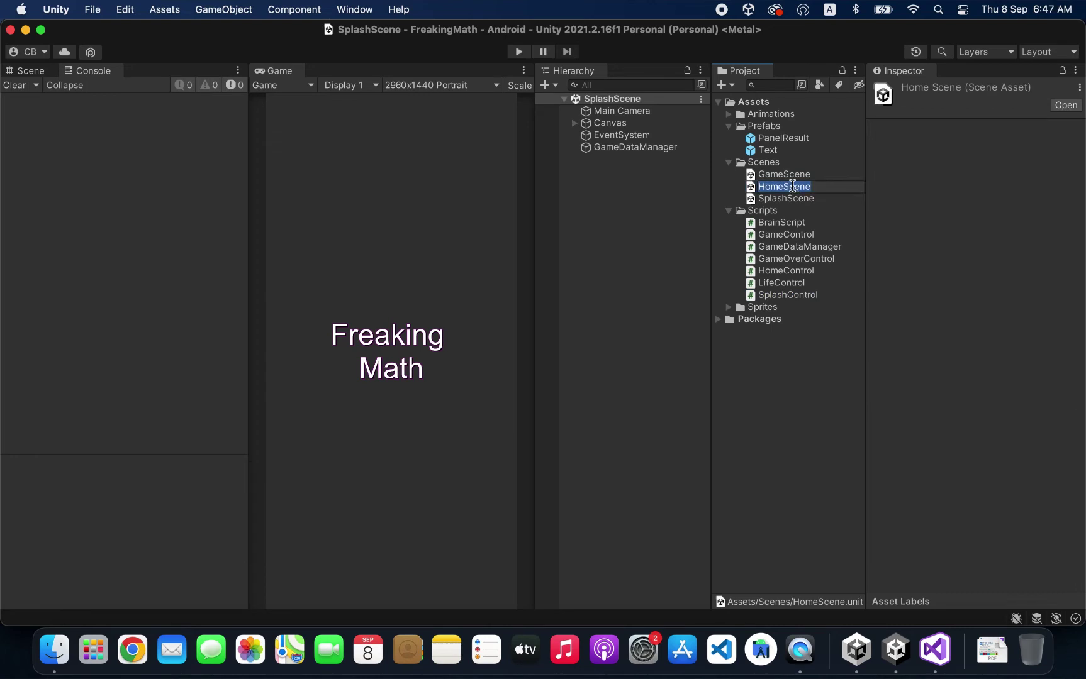
pyautogui.press('super+Tab')
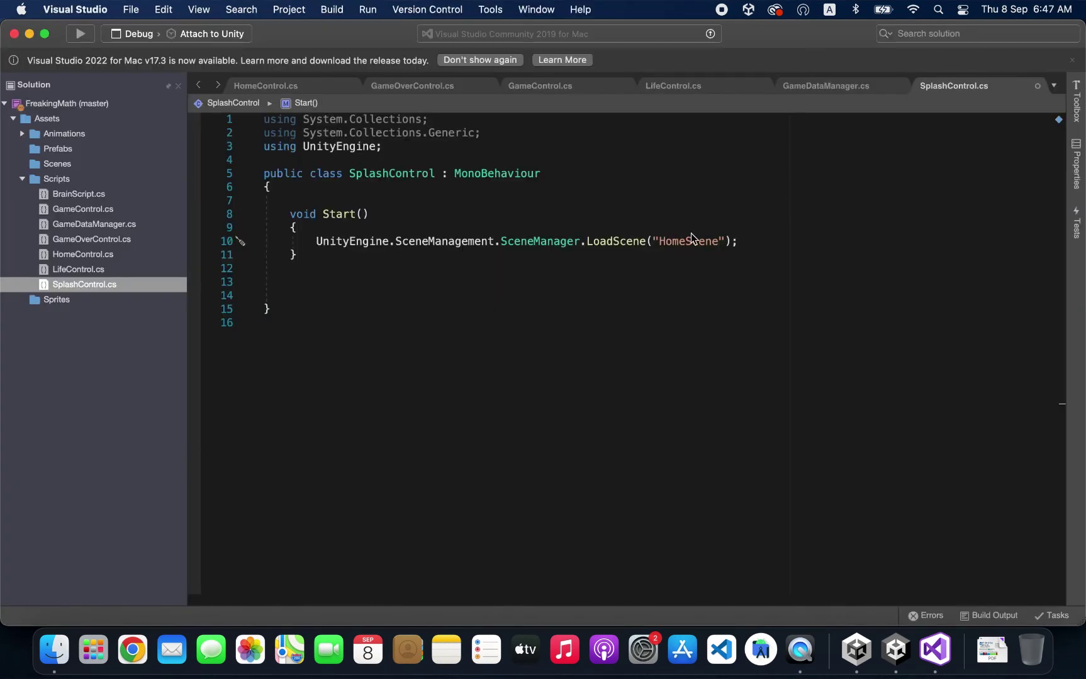
pyautogui.doubleClick(690, 239)
pyautogui.press('super+v')
pyautogui.click(554, 291)
pyautogui.press('BackSpace')
pyautogui.press('BackSpace')
pyautogui.press('BackSpace')
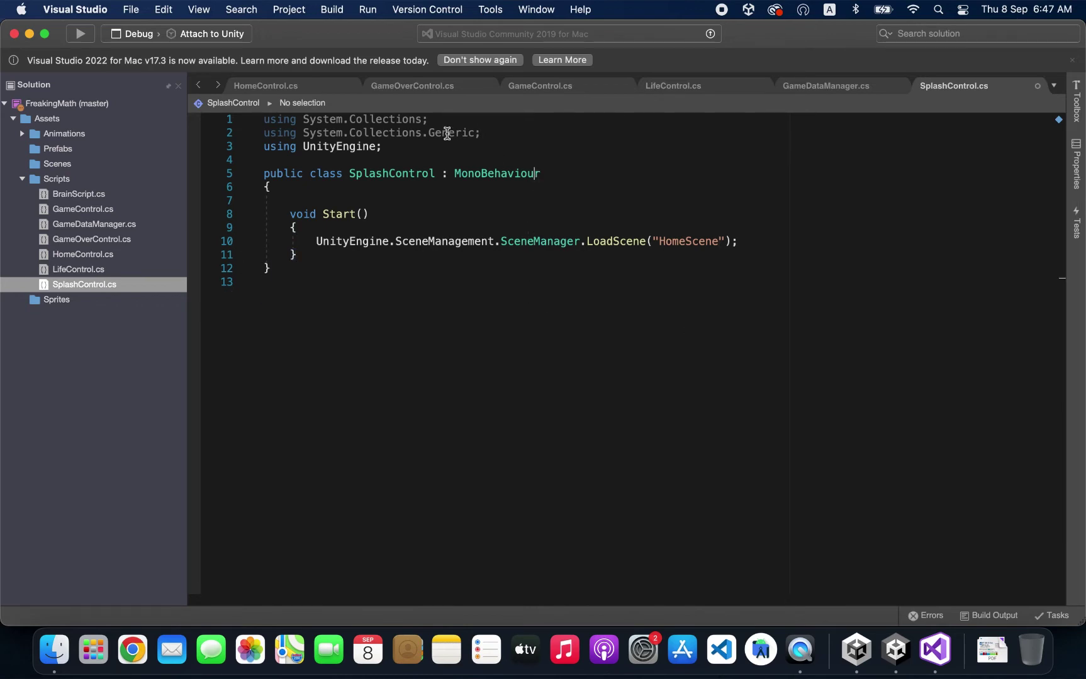
# Step: In GameOverControl's ClickNoThankYou, change LoadScene(0) to LoadScene("HomeScene")
pyautogui.click(436, 90)
pyautogui.scroll(-1, 507, 294)
pyautogui.scroll(-2, 507, 294)
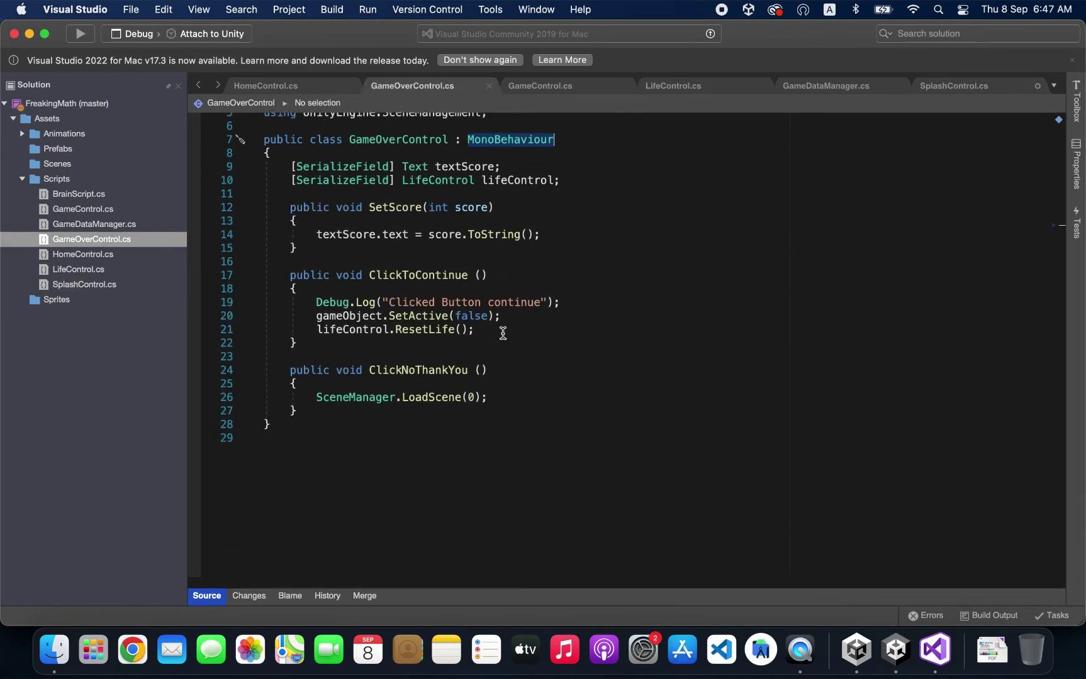
pyautogui.click(475, 397)
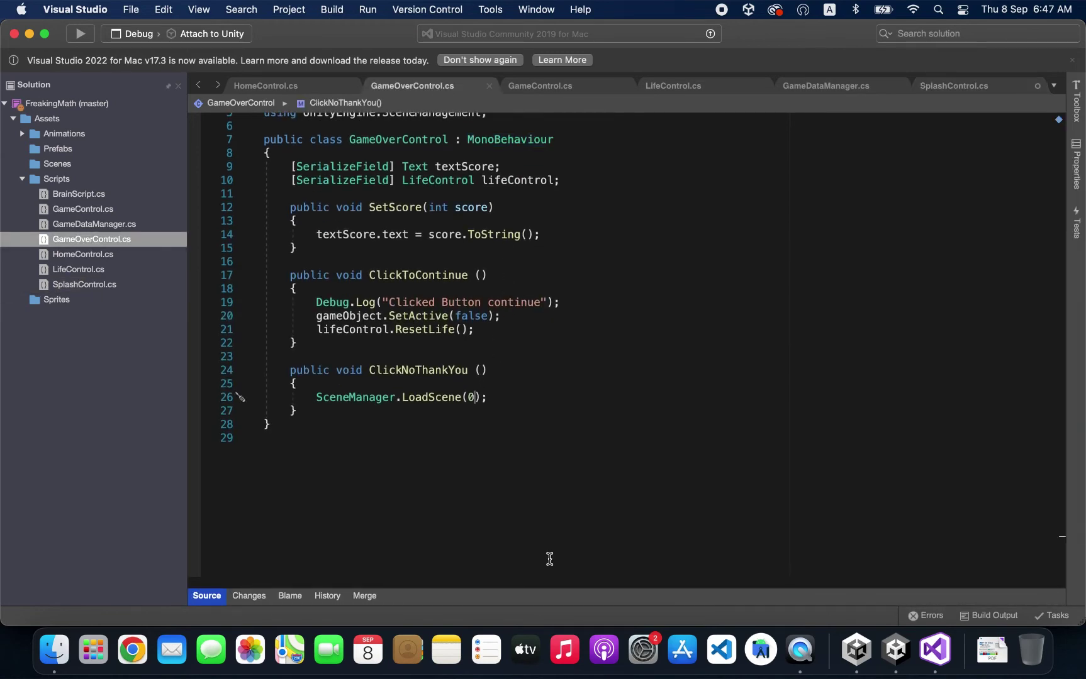
pyautogui.press('BackSpace')
pyautogui.write('"')
pyautogui.write('HomeScene')
pyautogui.click(643, 497)
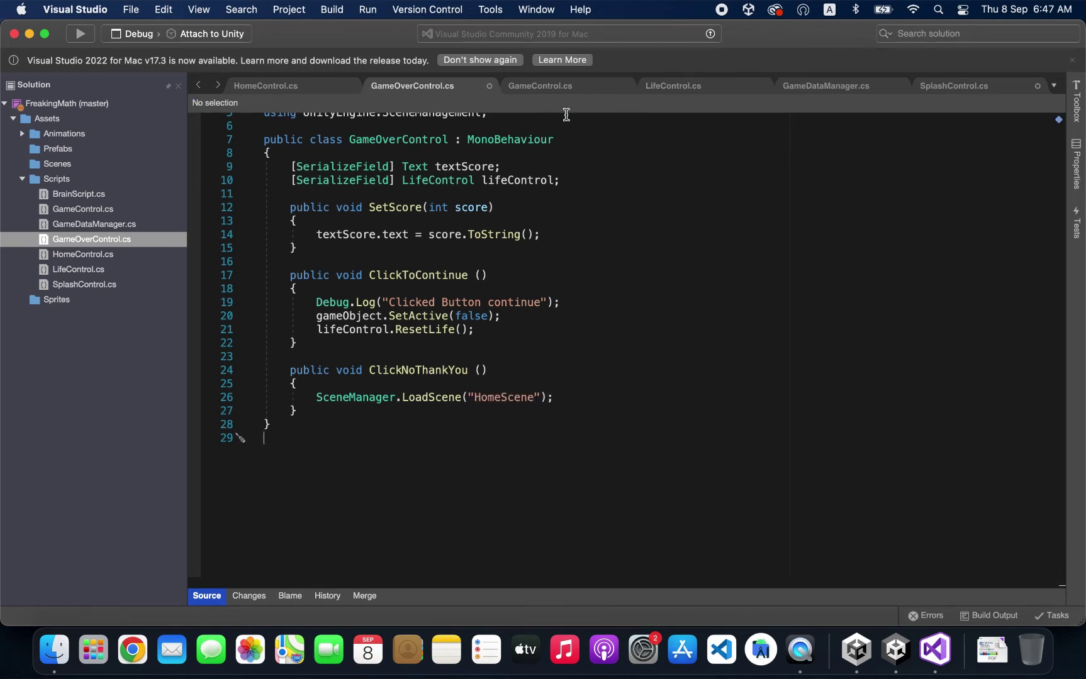
# Step: Change HomeControl's LoadScene(1) to LoadScene("GameScene") and save all scripts
pyautogui.click(280, 86)
pyautogui.click(652, 347)
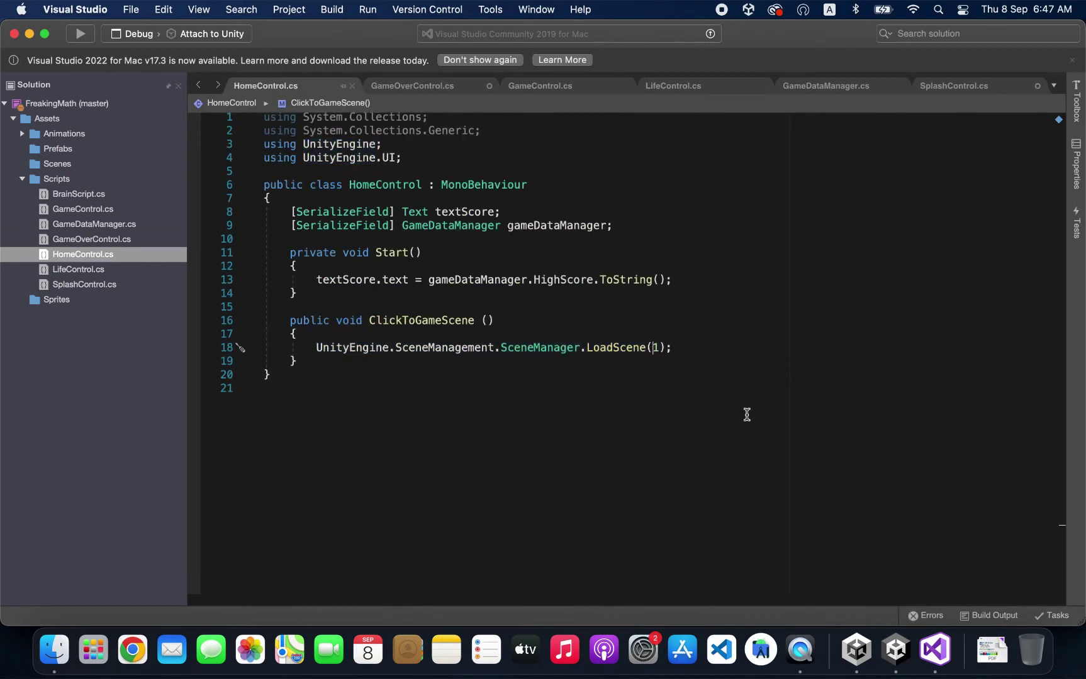
pyautogui.press('BackSpace')
pyautogui.write('"')
pyautogui.write('Game')
pyautogui.write('Scene')
pyautogui.click(133, 10)
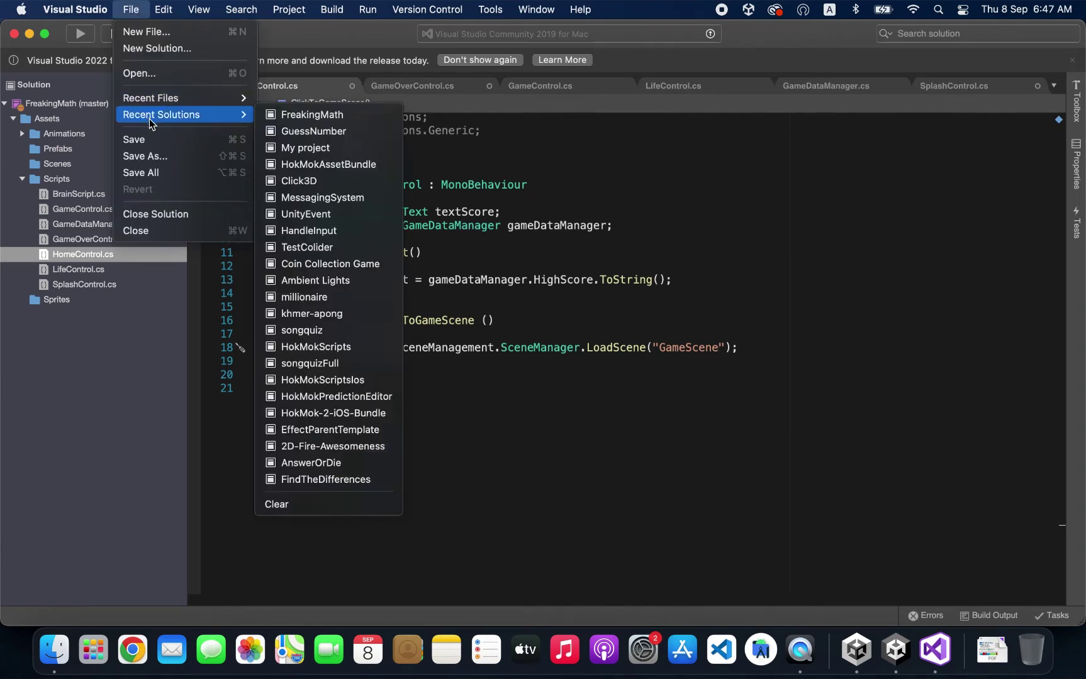
pyautogui.click(142, 176)
pyautogui.click(961, 87)
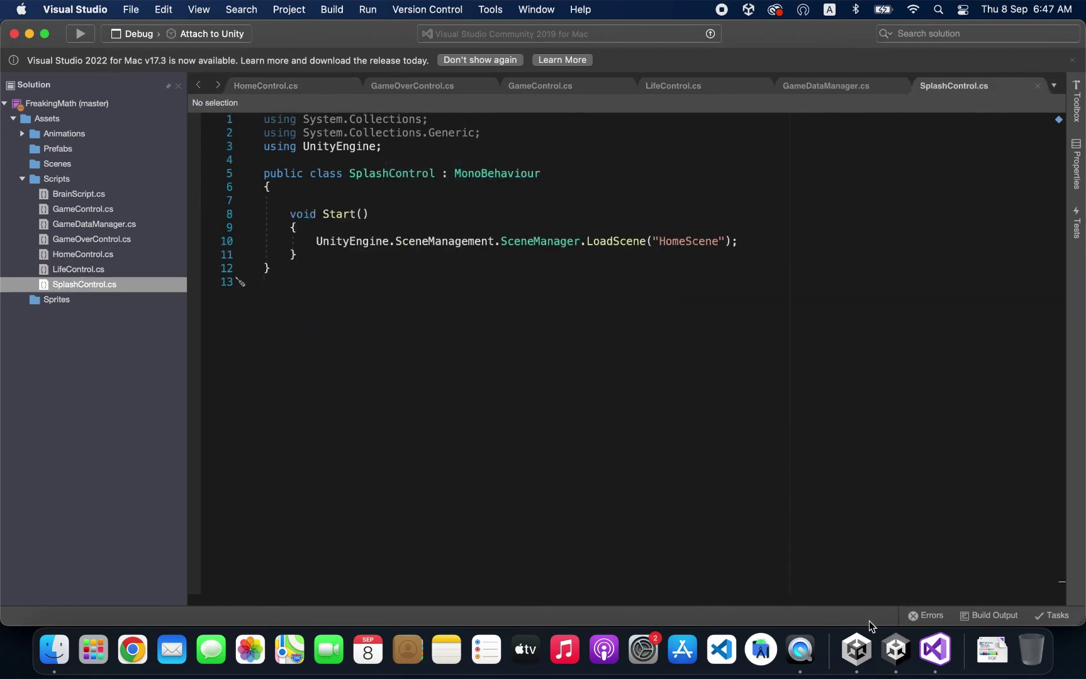
# Step: In HomeScene, delete the GameDataManager object, then reopen SplashScene from the Project panel
pyautogui.click(895, 649)
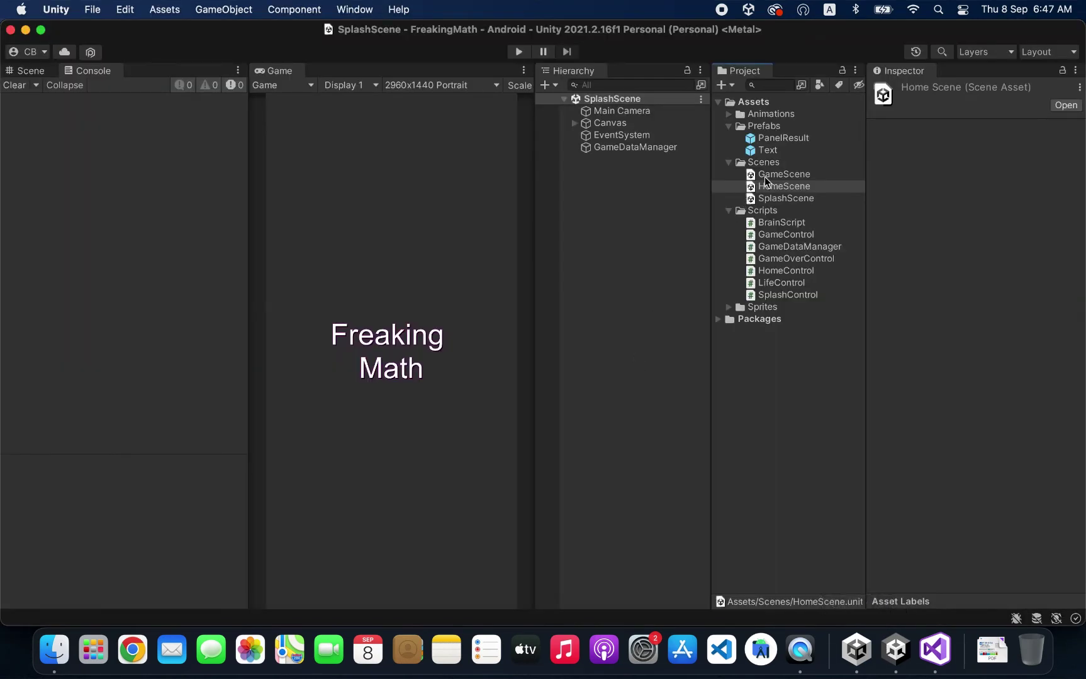
pyautogui.doubleClick(810, 192)
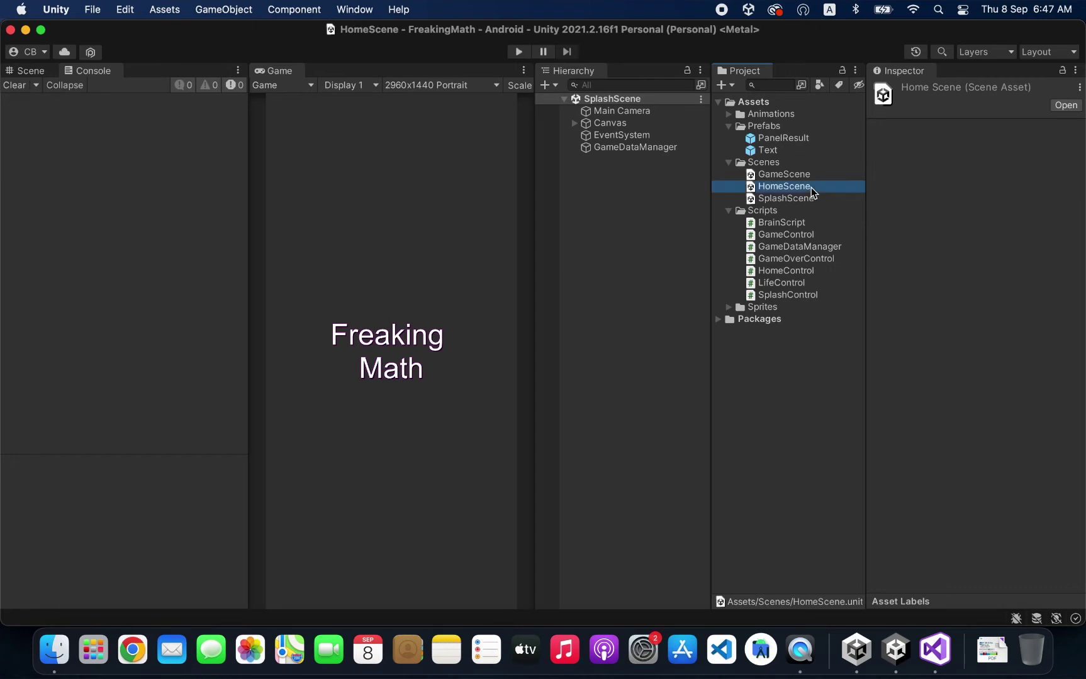
pyautogui.click(650, 161)
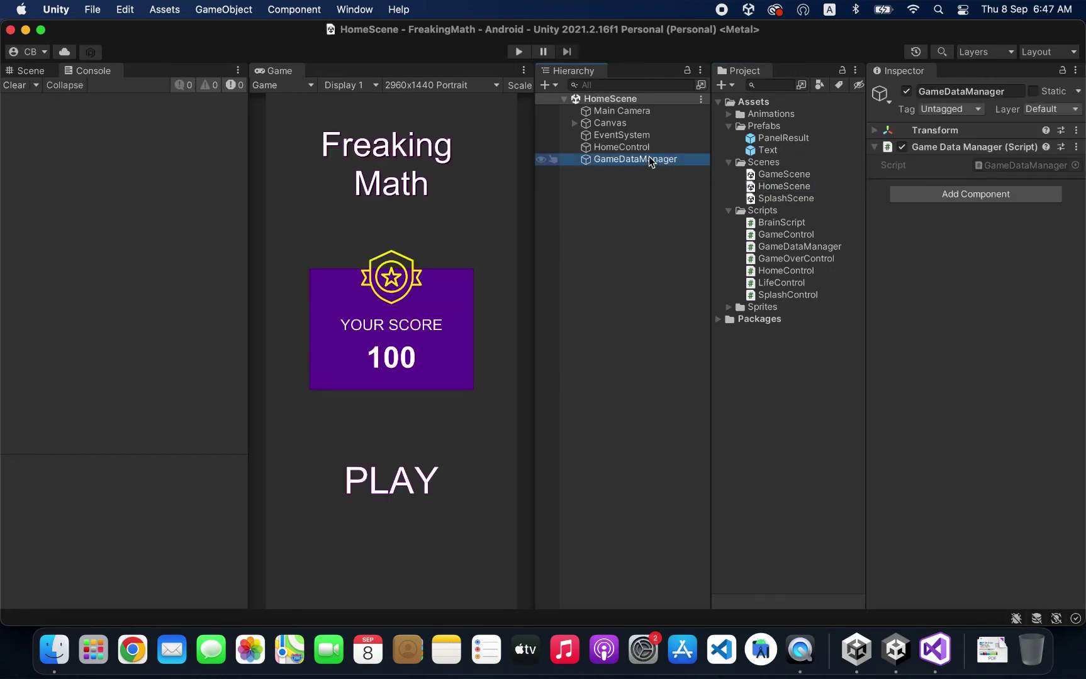
pyautogui.rightClick(650, 161)
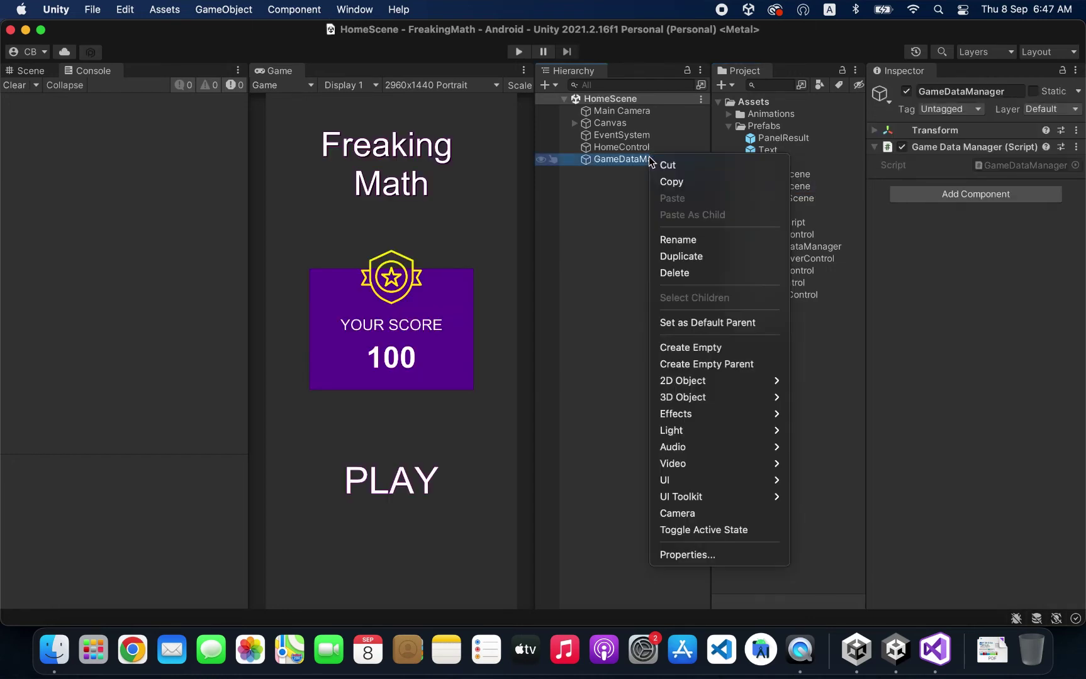
pyautogui.click(668, 277)
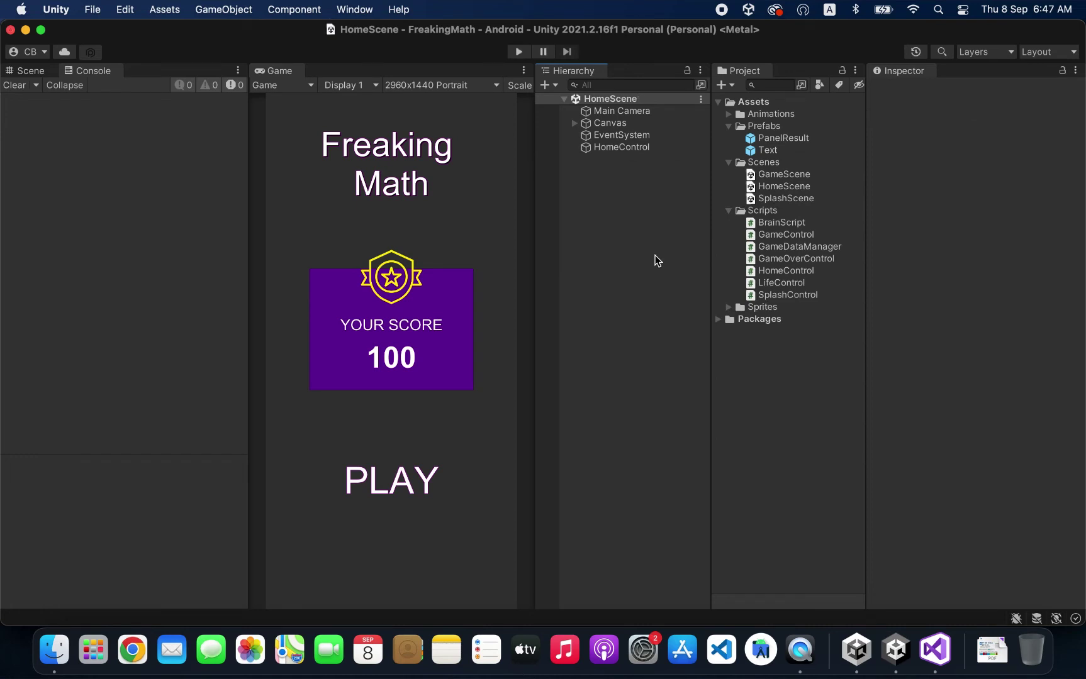
pyautogui.doubleClick(785, 199)
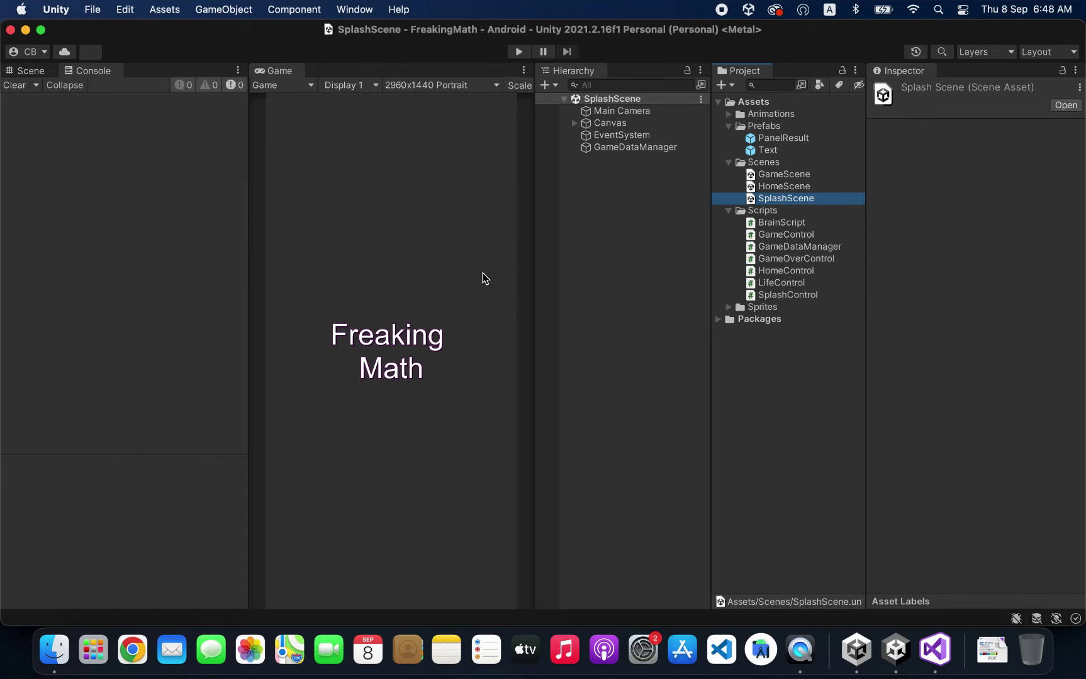
# Step: Test-run the game from SplashScene, inspect the GameDataManager object, then exit play mode
pyautogui.doubleClick(773, 189)
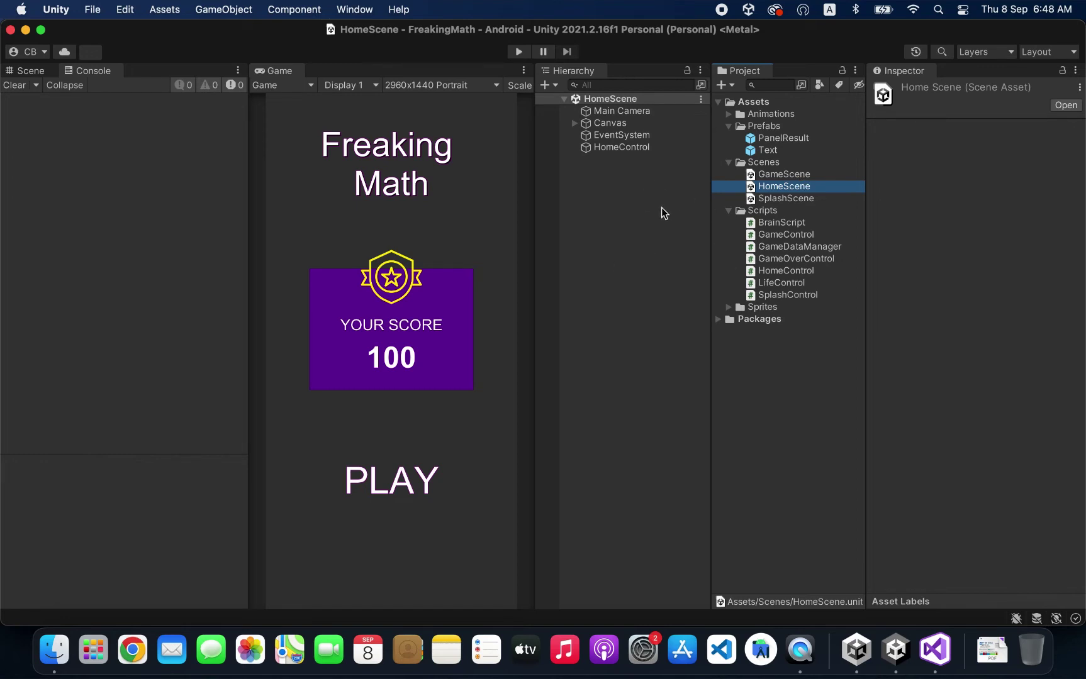
pyautogui.doubleClick(777, 200)
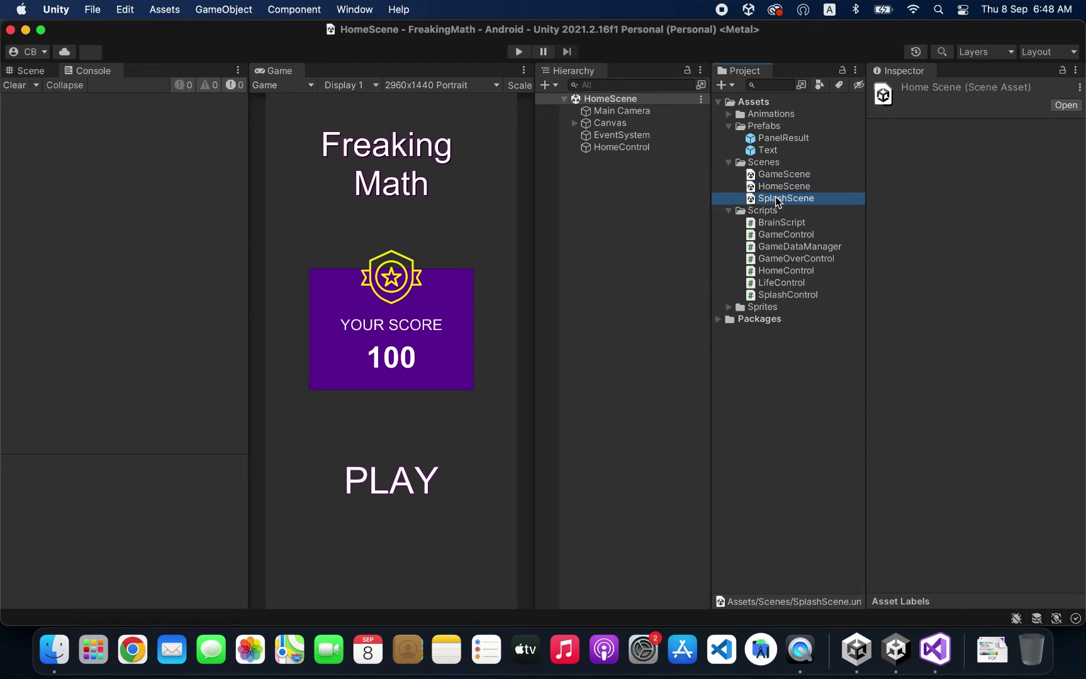
pyautogui.click(517, 52)
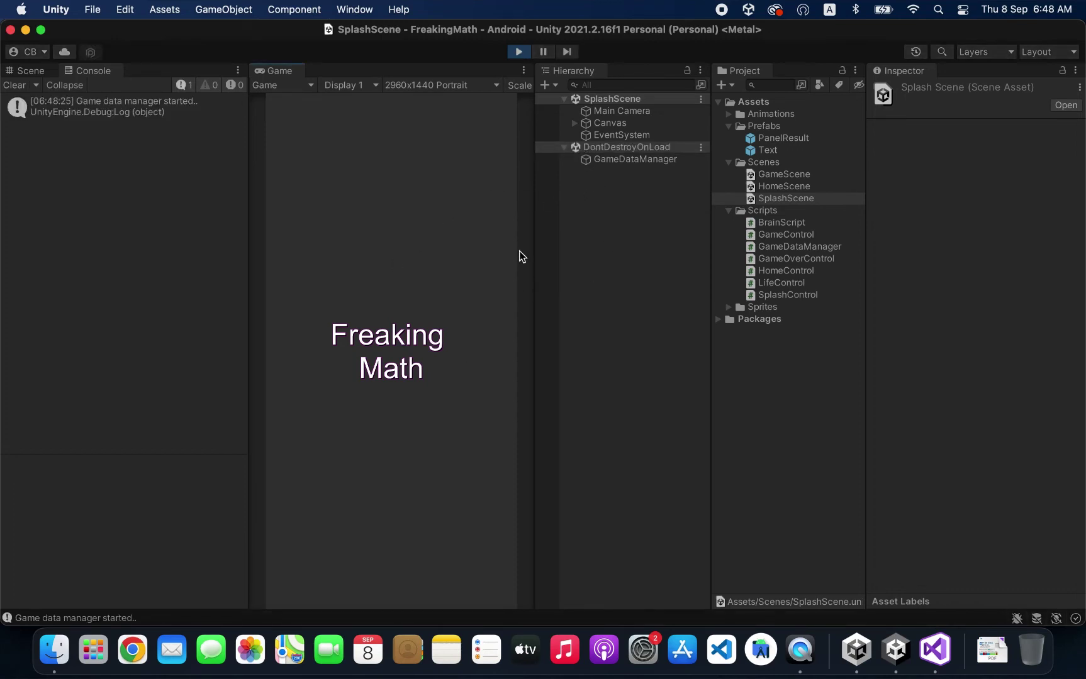
pyautogui.click(623, 163)
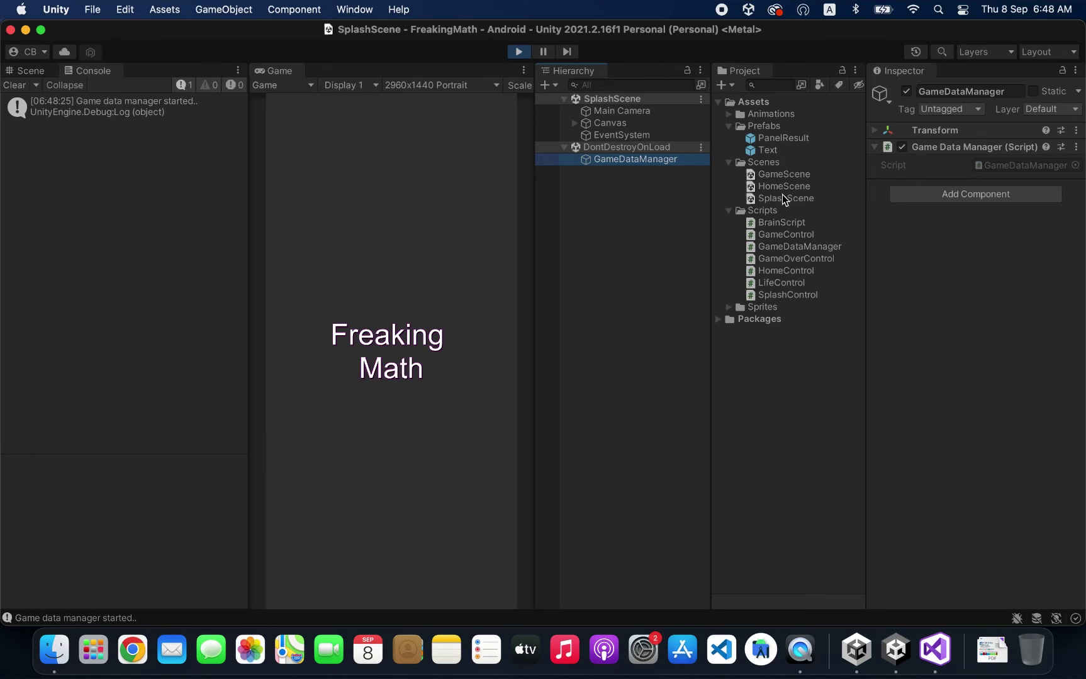
pyautogui.click(519, 52)
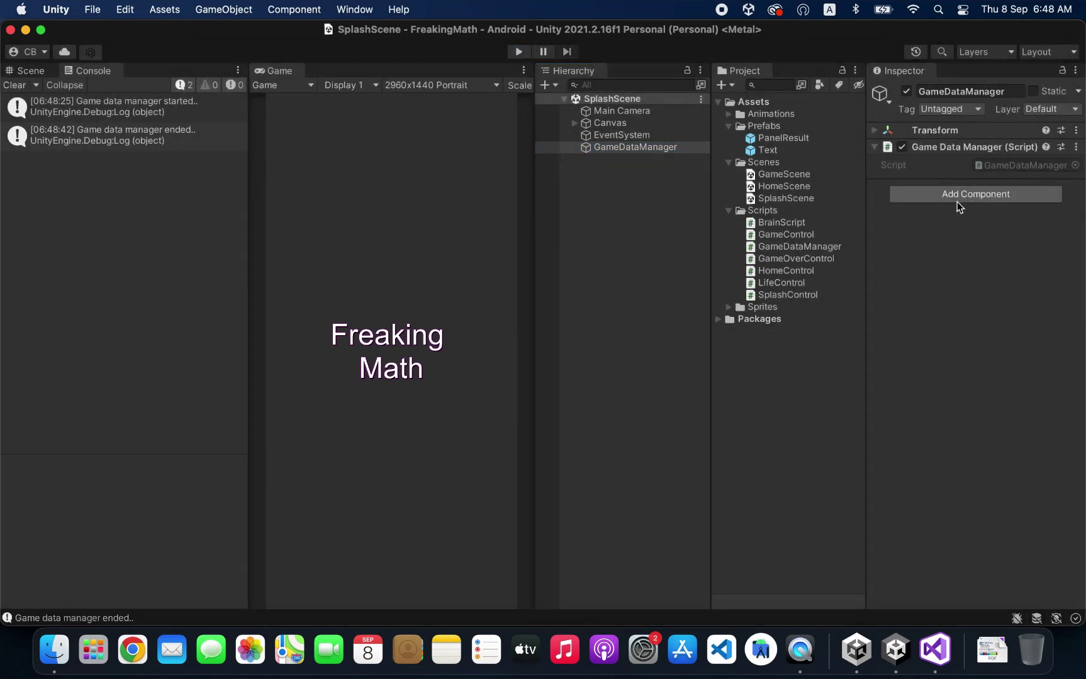
# Step: Create an empty object named SplashControl and drag the SplashControl script onto it
pyautogui.rightClick(645, 251)
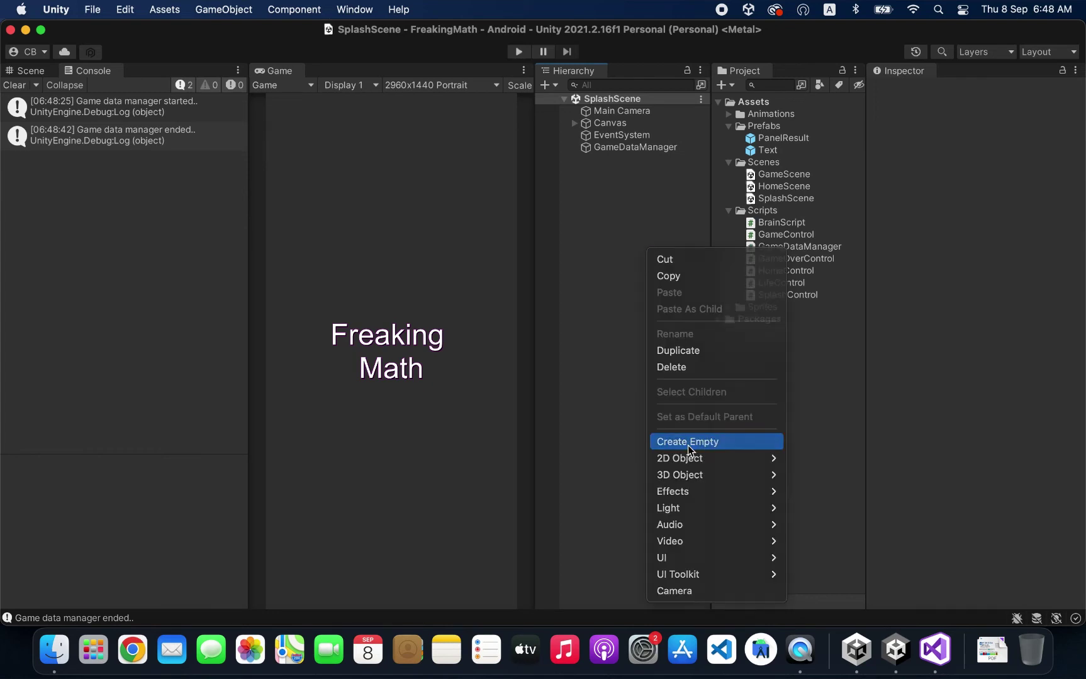
pyautogui.click(688, 445)
pyautogui.write('Splash')
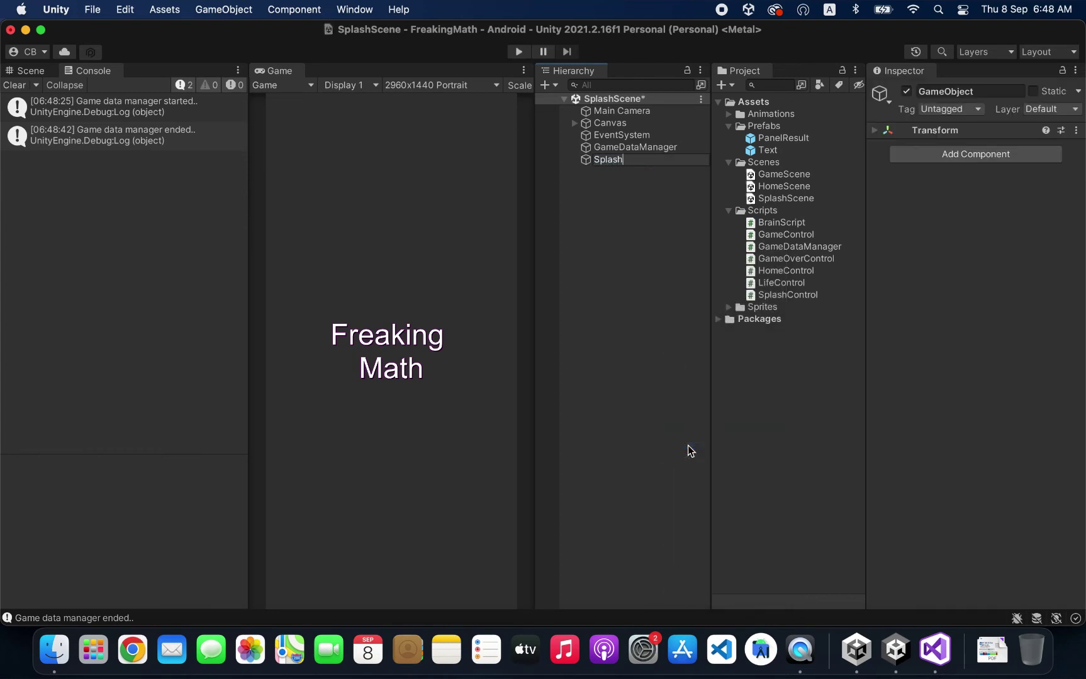
pyautogui.write('Control')
pyautogui.press('Return')
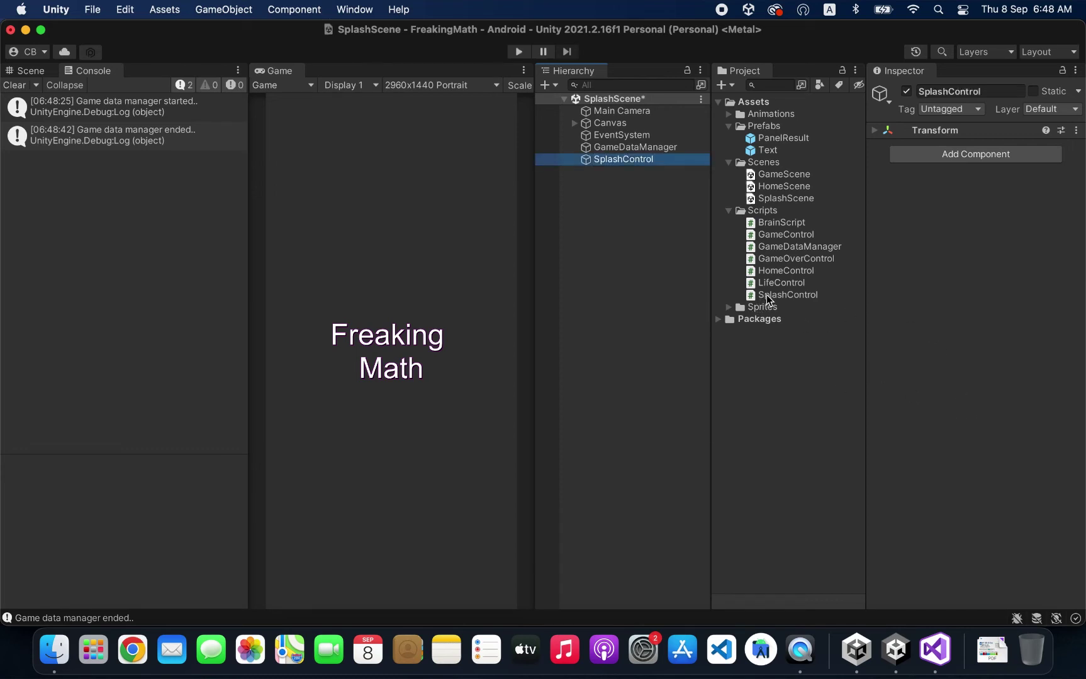
pyautogui.moveTo(768, 295); pyautogui.dragTo(952, 310)
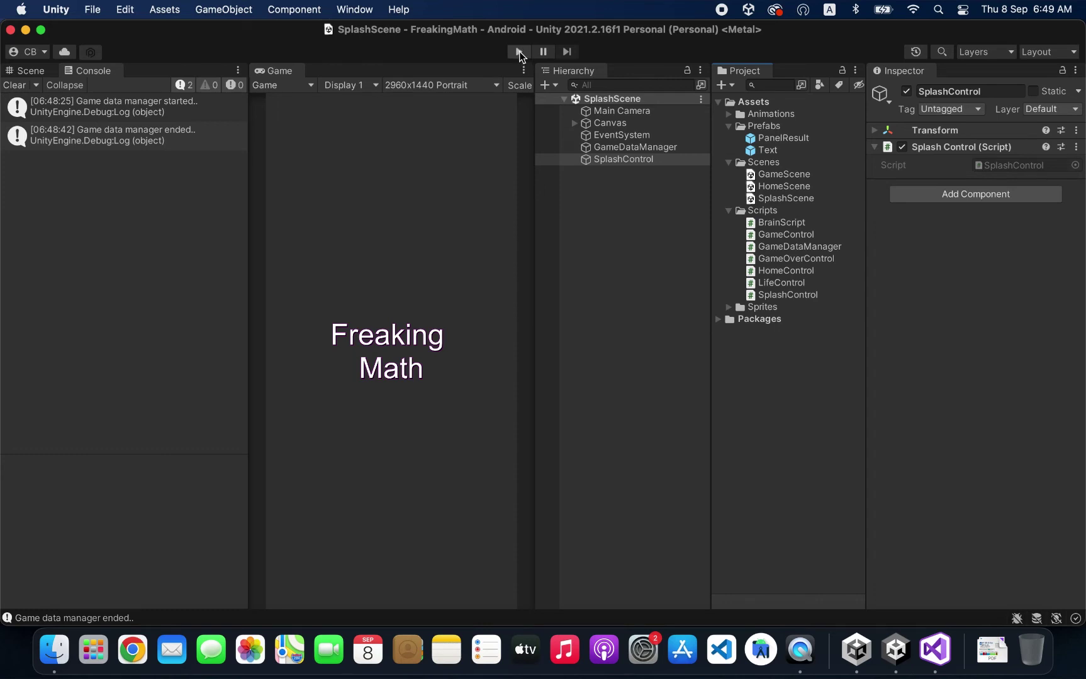
# Step: Play from SplashScene and open the NullReferenceException details that point to HomeControl
pyautogui.click(519, 53)
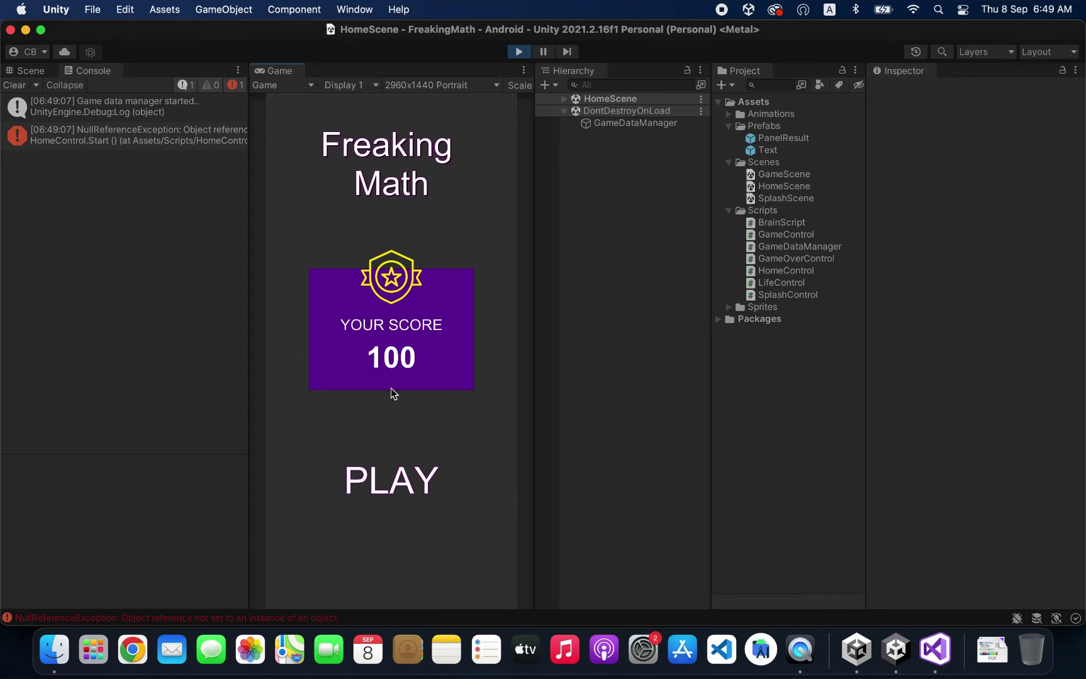
pyautogui.click(116, 142)
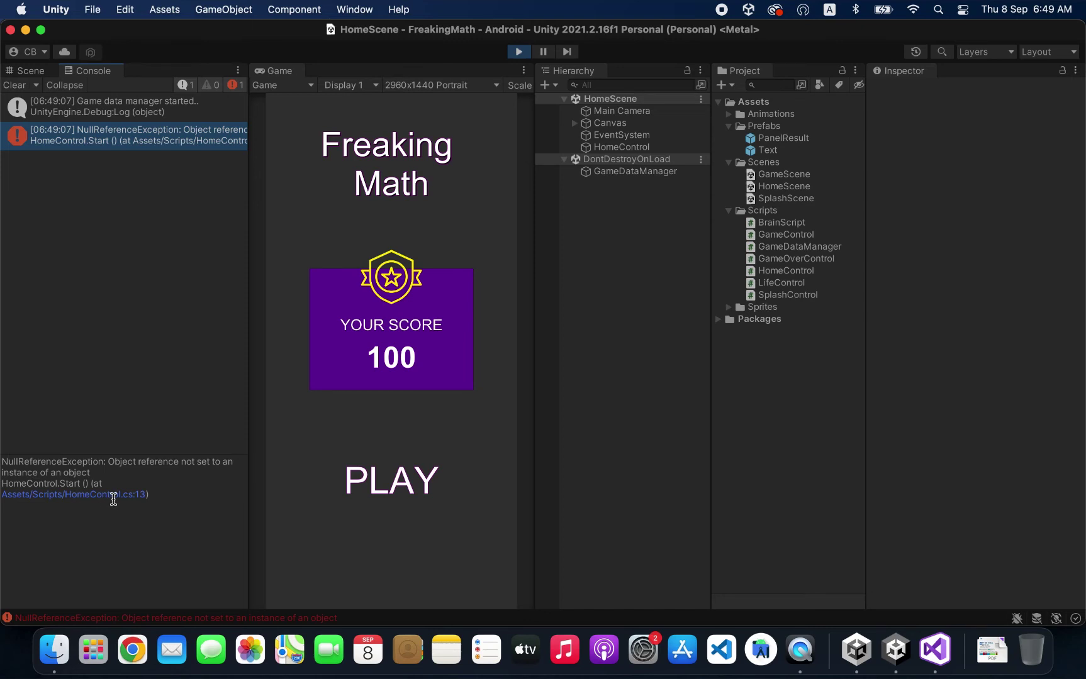
pyautogui.doubleClick(108, 496)
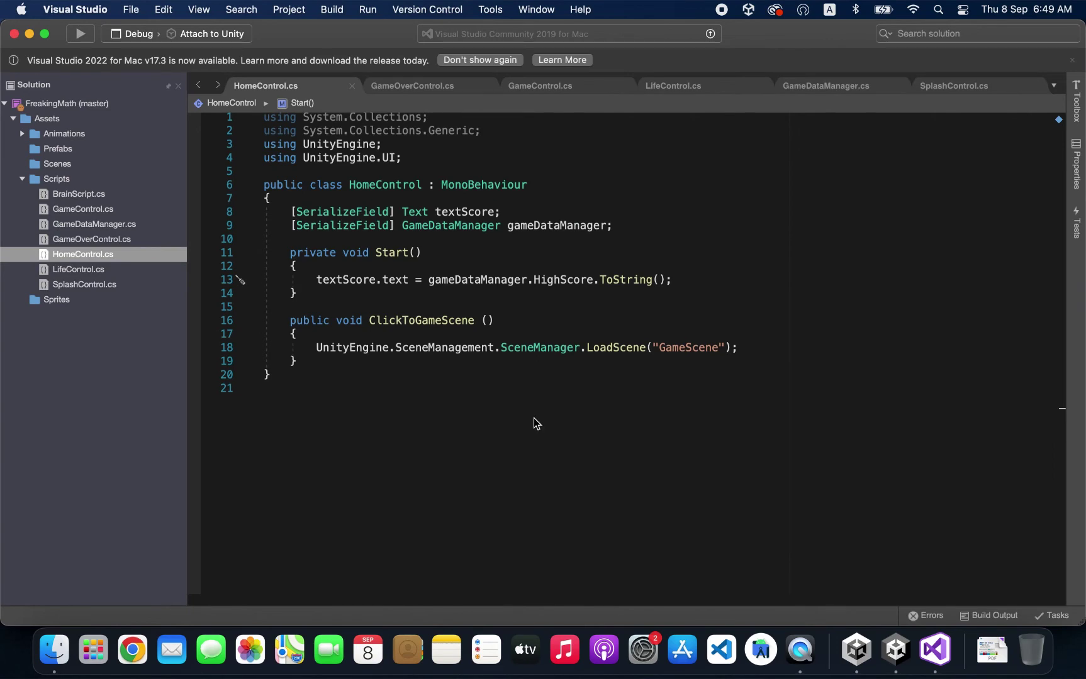
# Step: Open HomeControl.cs at line 13, examine gameDataManager.HighScore and the line 9 field, then return to Unity
pyautogui.press('super+Tab')
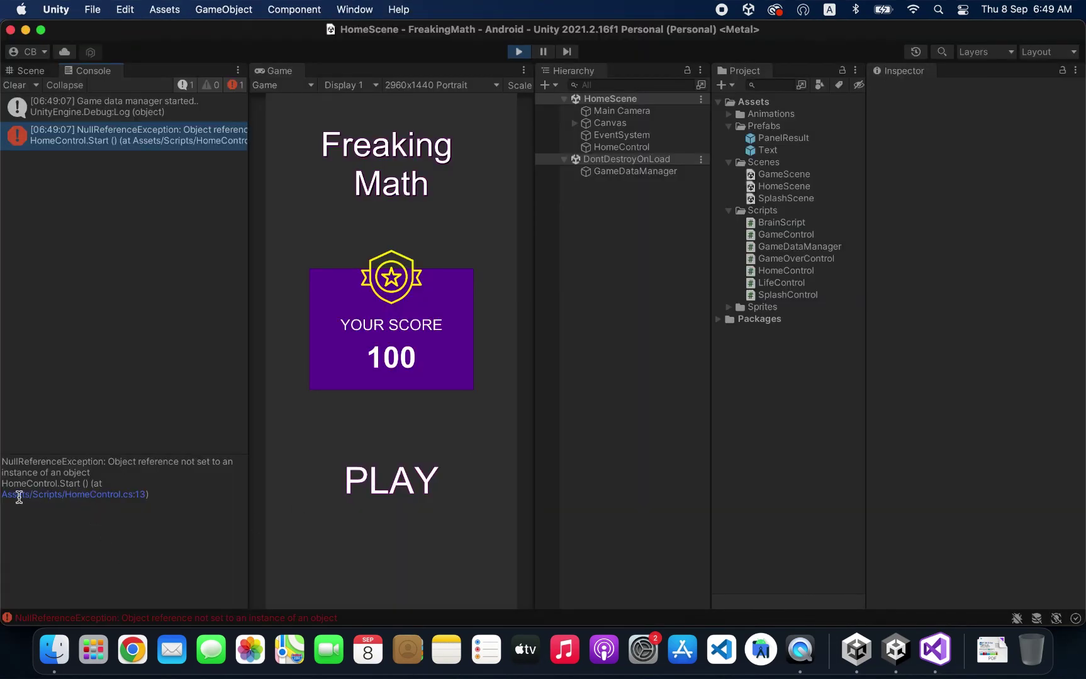
pyautogui.click(107, 497)
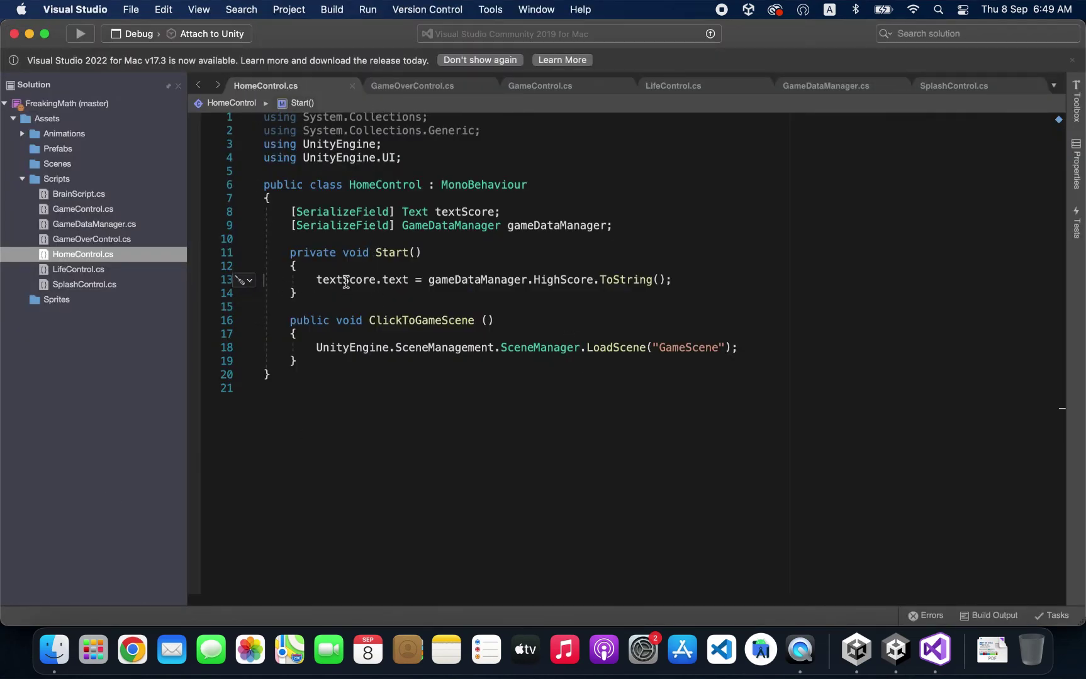
pyautogui.moveTo(316, 281); pyautogui.dragTo(410, 281)
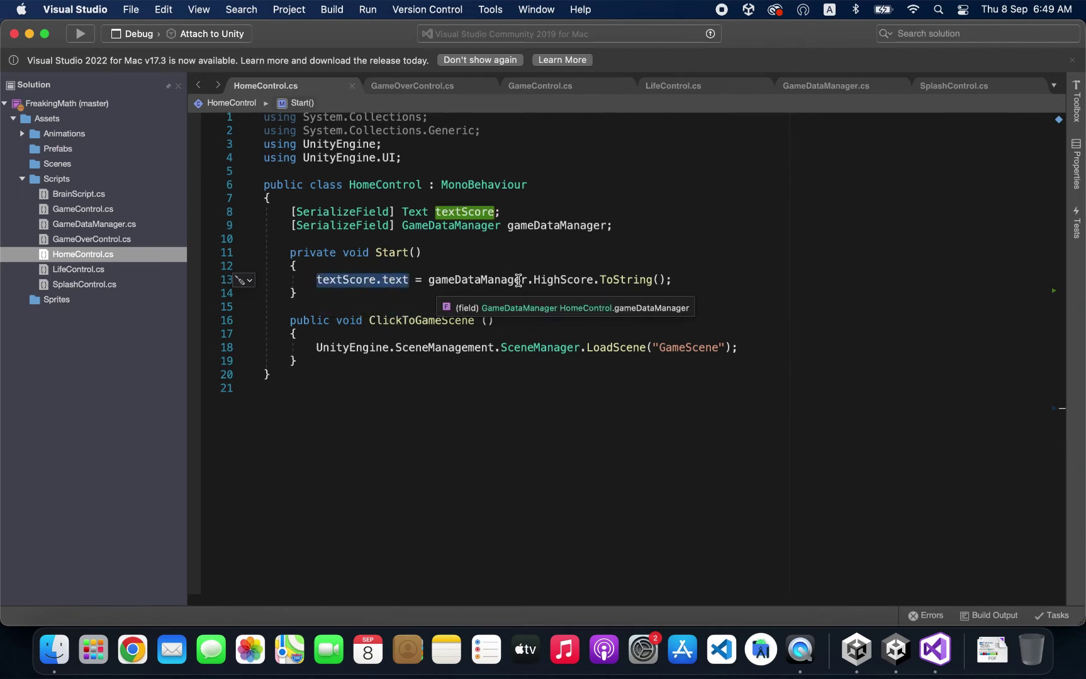
pyautogui.moveTo(599, 281); pyautogui.dragTo(428, 281)
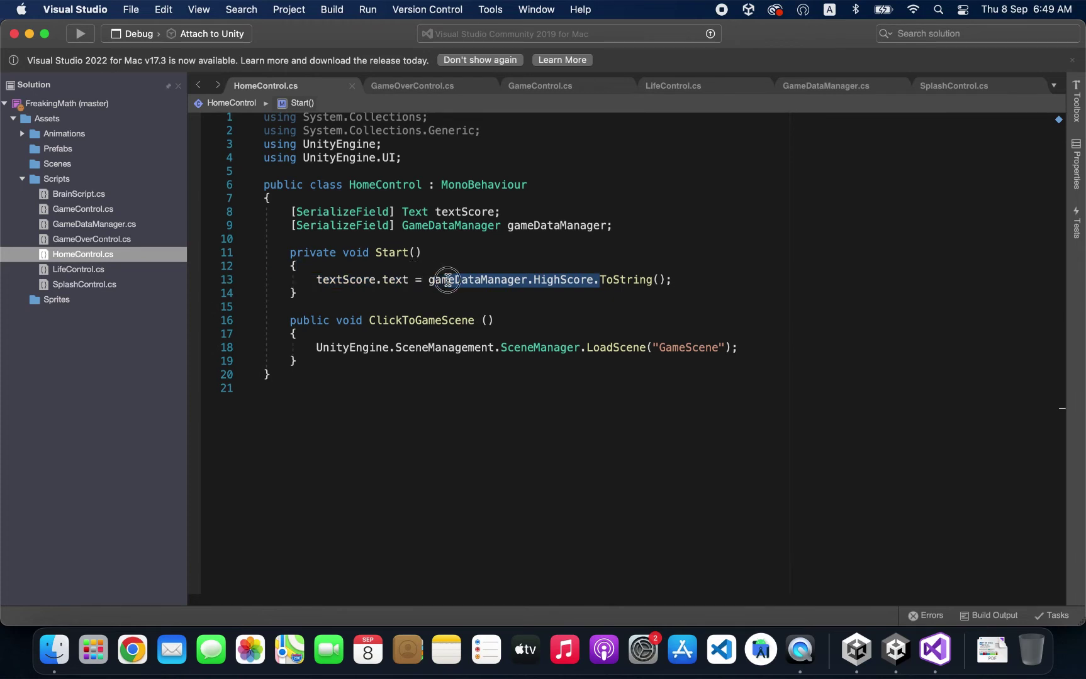
pyautogui.click(594, 252)
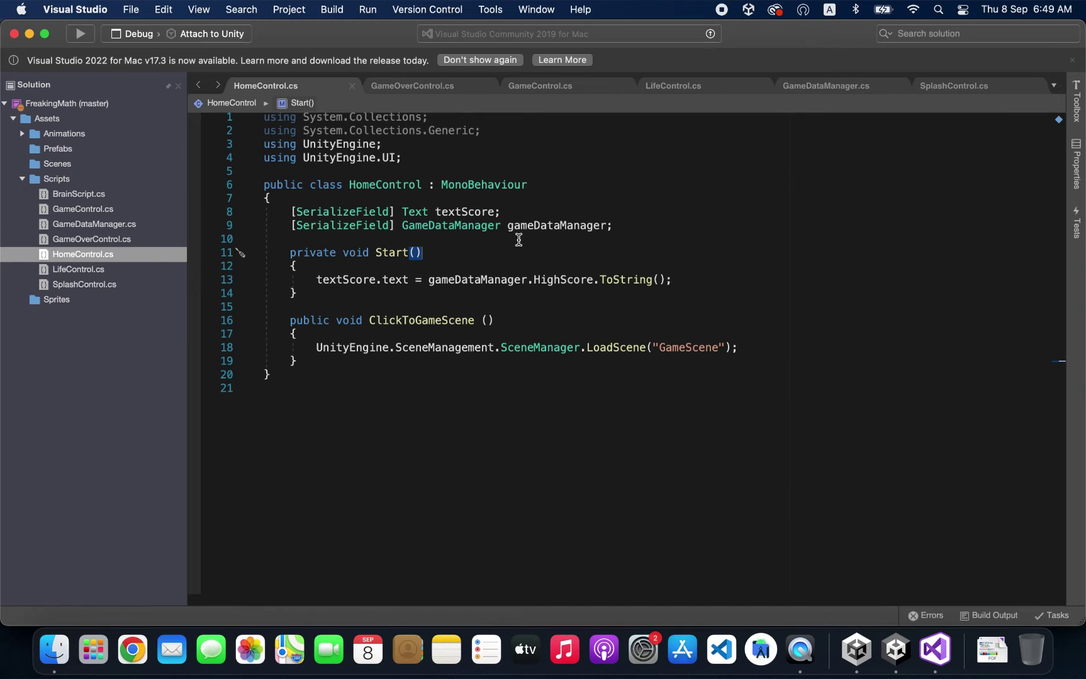
pyautogui.doubleClick(590, 230)
pyautogui.click(597, 228)
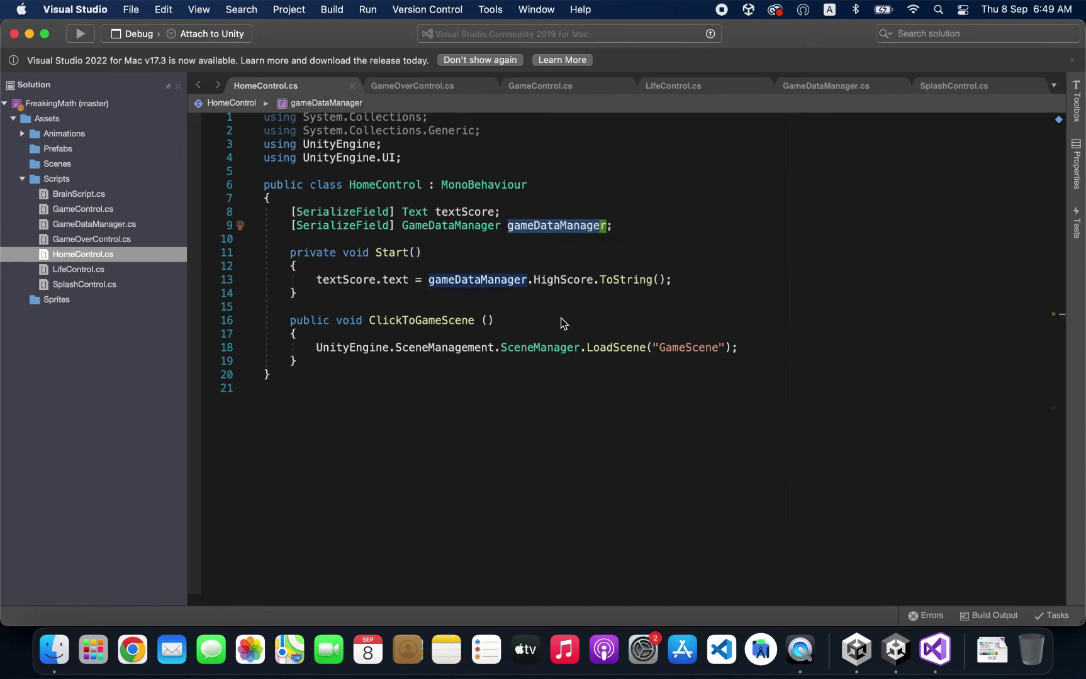
pyautogui.press('super+Tab')
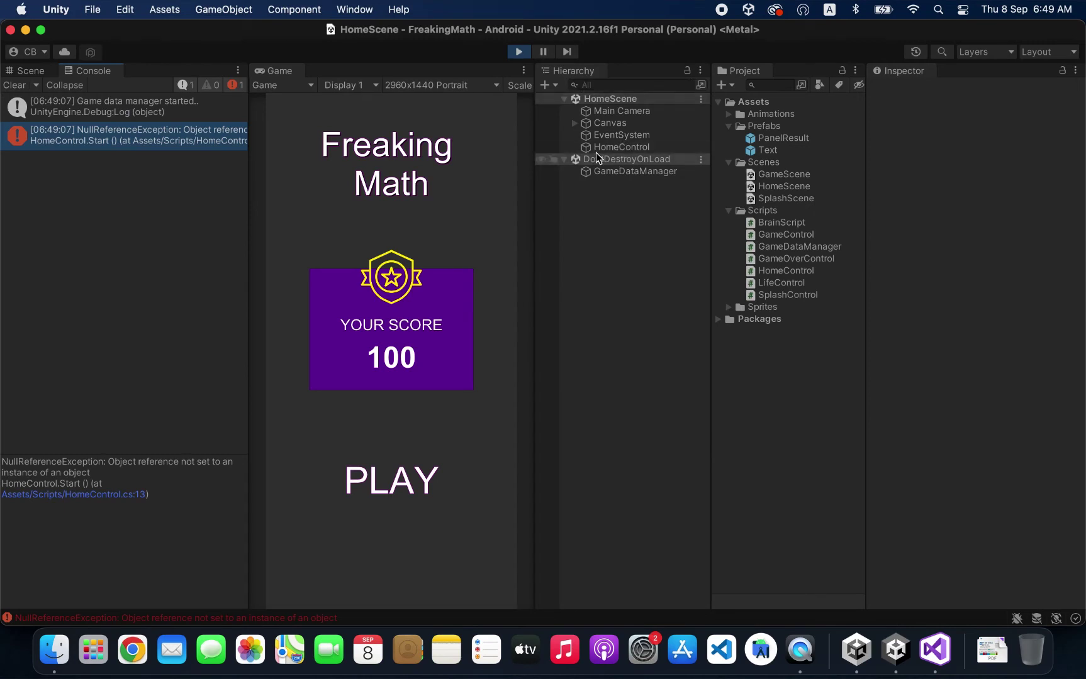
# Step: Select HomeControl and see its Game Data Manager field set to None
pyautogui.click(622, 146)
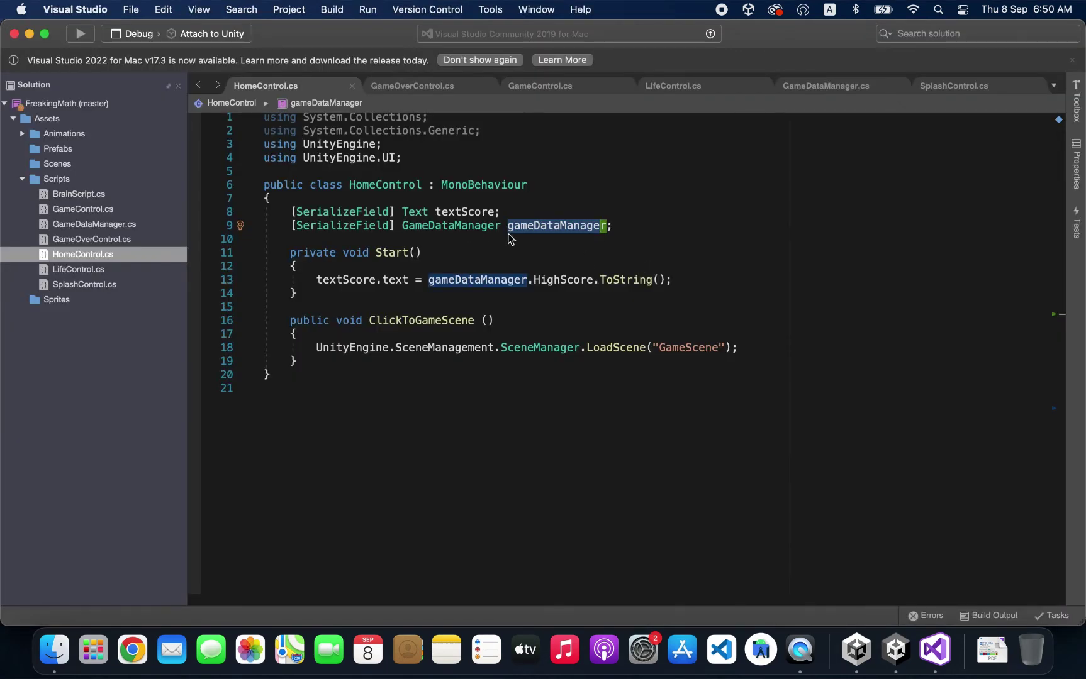
# Step: Look up GameDataManager's static dataManager field from line 9 of HomeControl.cs
pyautogui.click(648, 228)
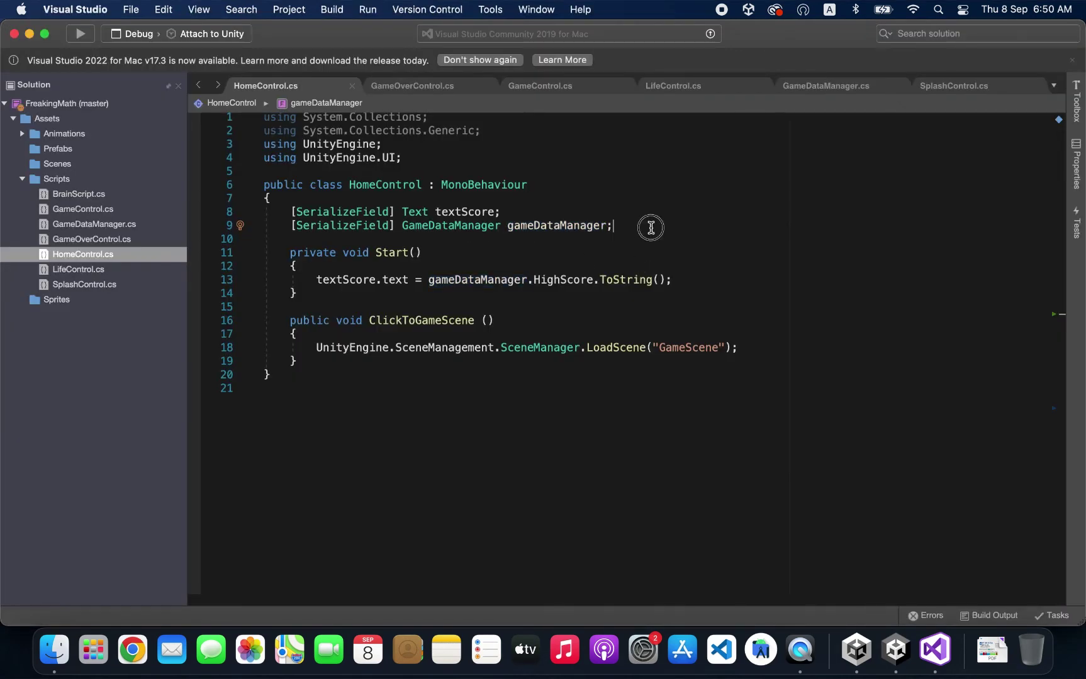
pyautogui.click(402, 228)
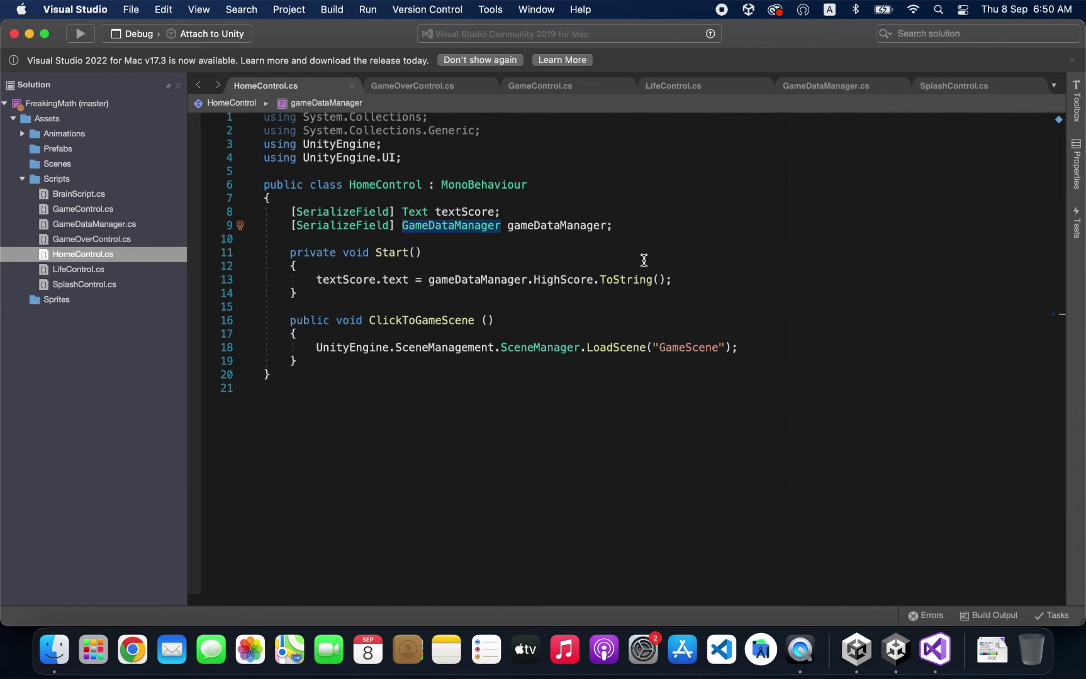
pyautogui.press('Left')
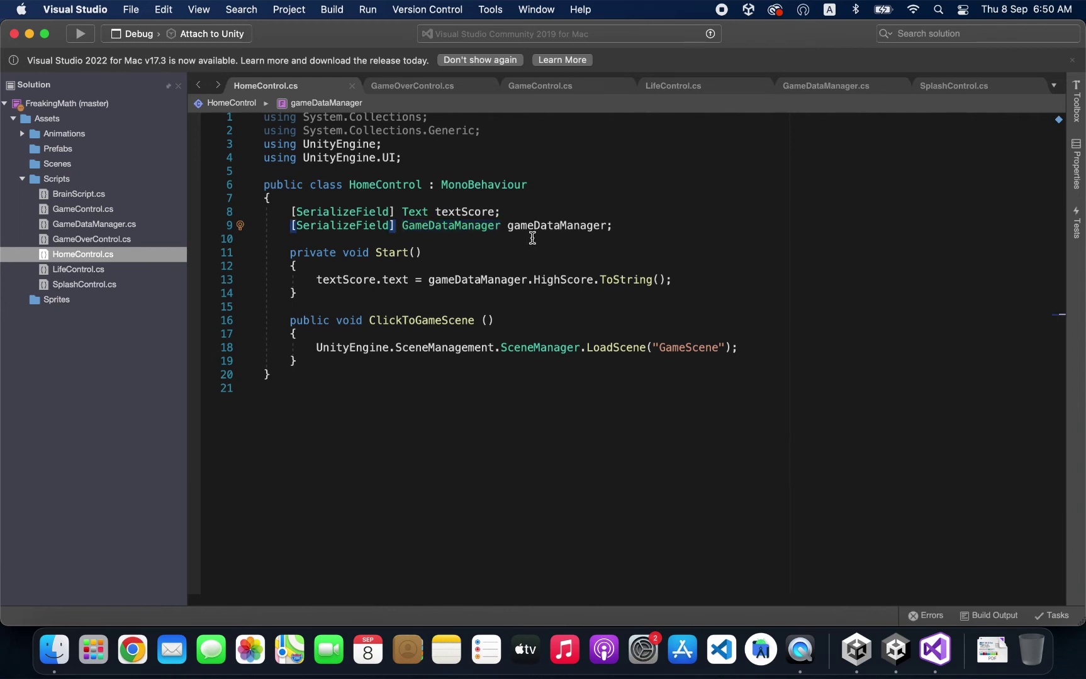
pyautogui.keyDown('super'); pyautogui.click(464, 230); pyautogui.keyUp('super')
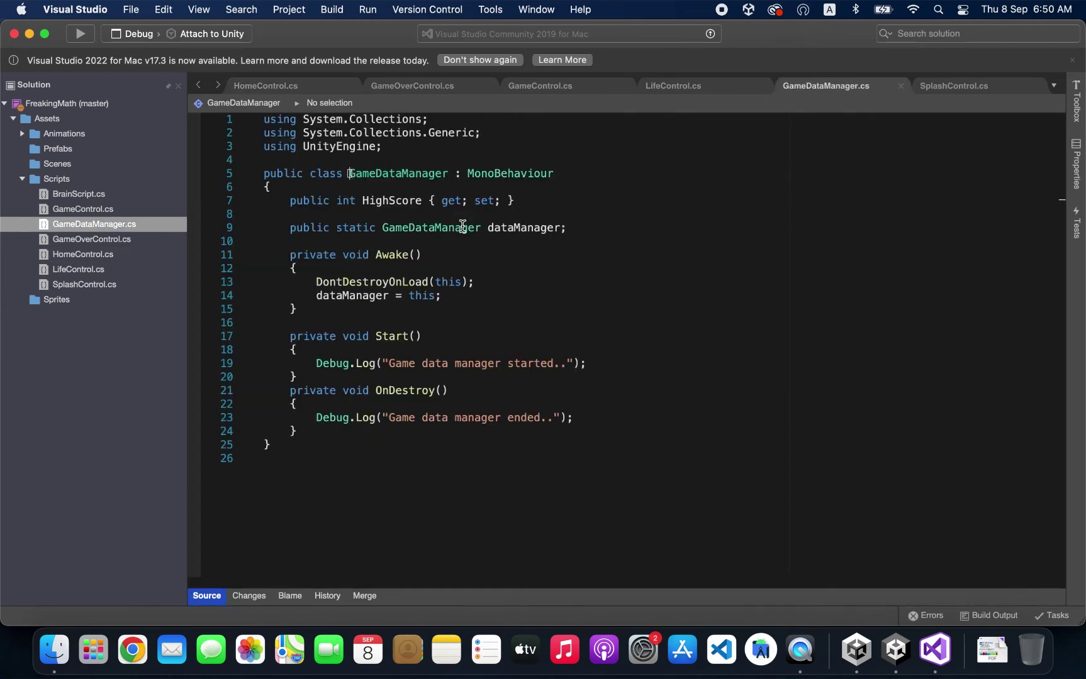
pyautogui.doubleClick(507, 231)
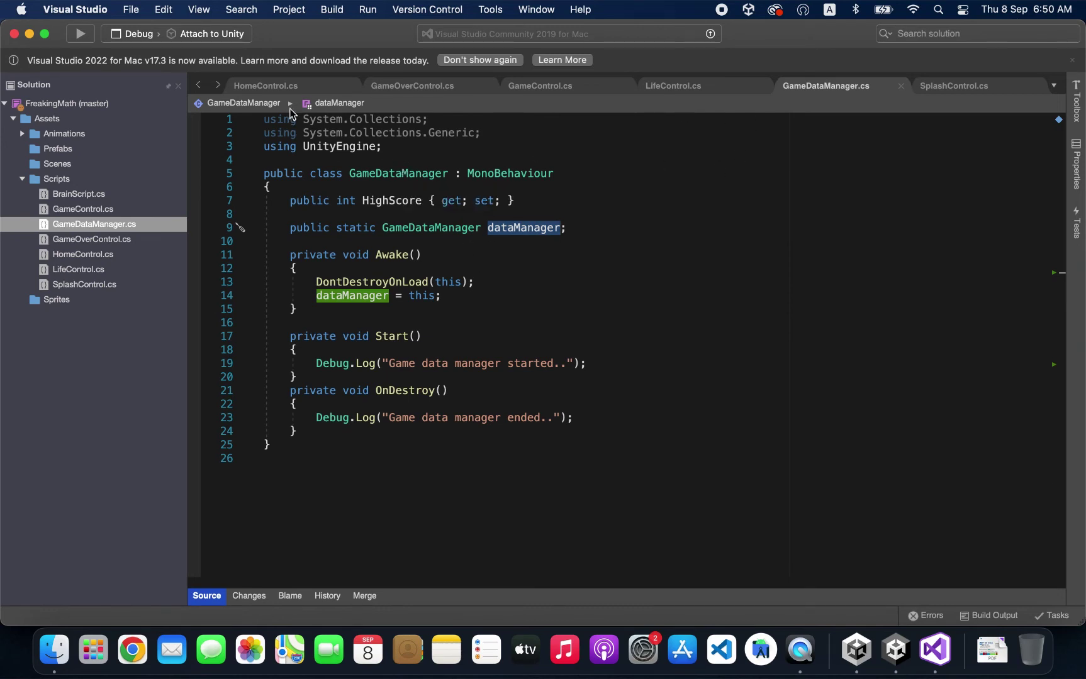
pyautogui.click(309, 87)
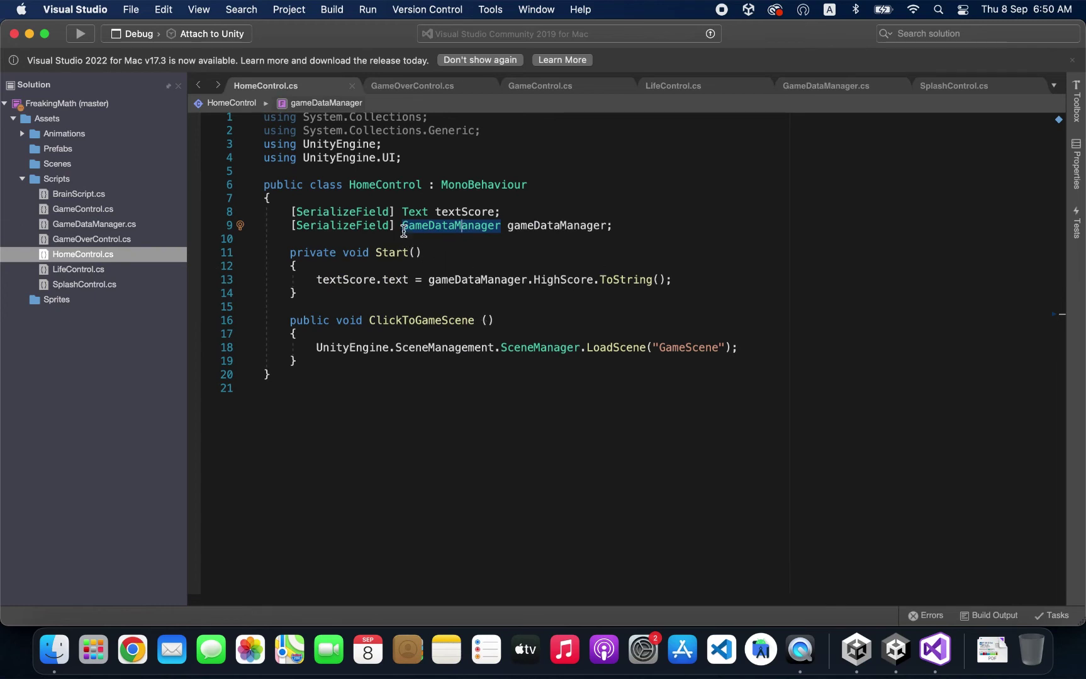
# Step: Replace [SerializeField] on the gameDataManager field with private
pyautogui.moveTo(401, 226); pyautogui.dragTo(290, 225)
pyautogui.press('BackSpace')
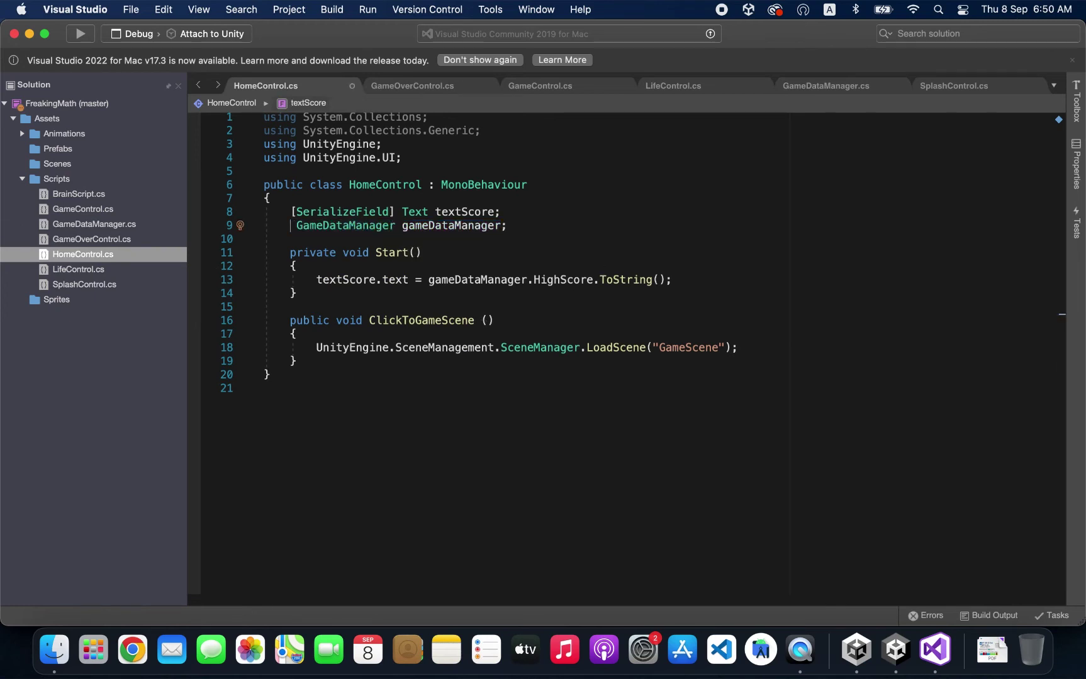
pyautogui.write('pri')
pyautogui.press('Return')
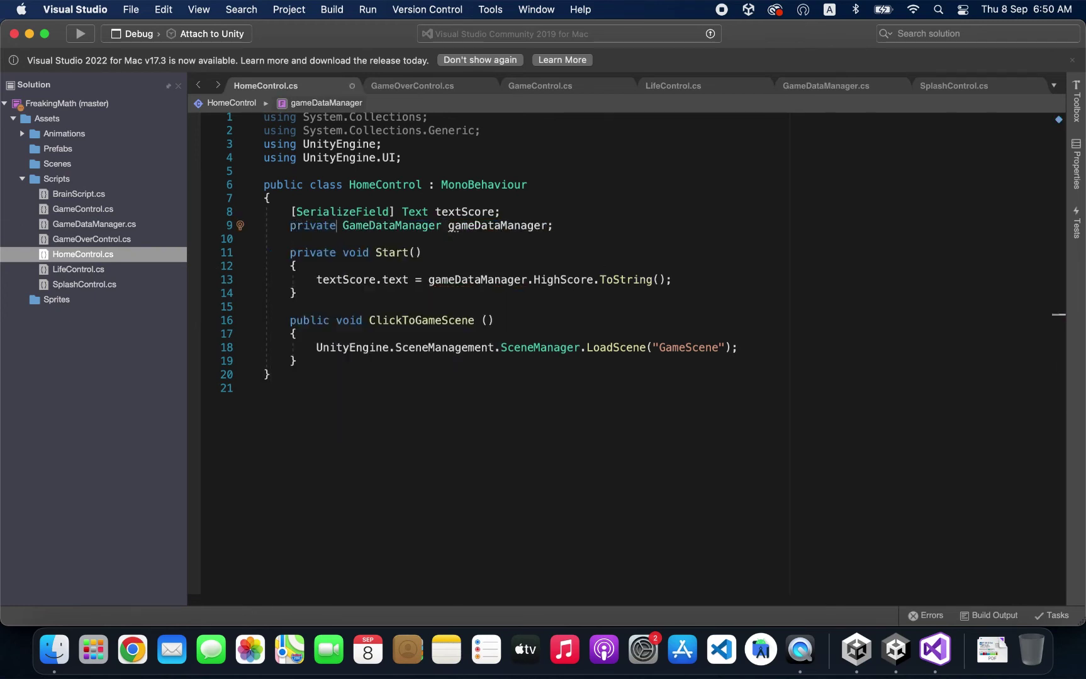
# Step: Add 'gameDataManager = GameDataManager.dataManager;' at the top of Start
pyautogui.click(463, 226)
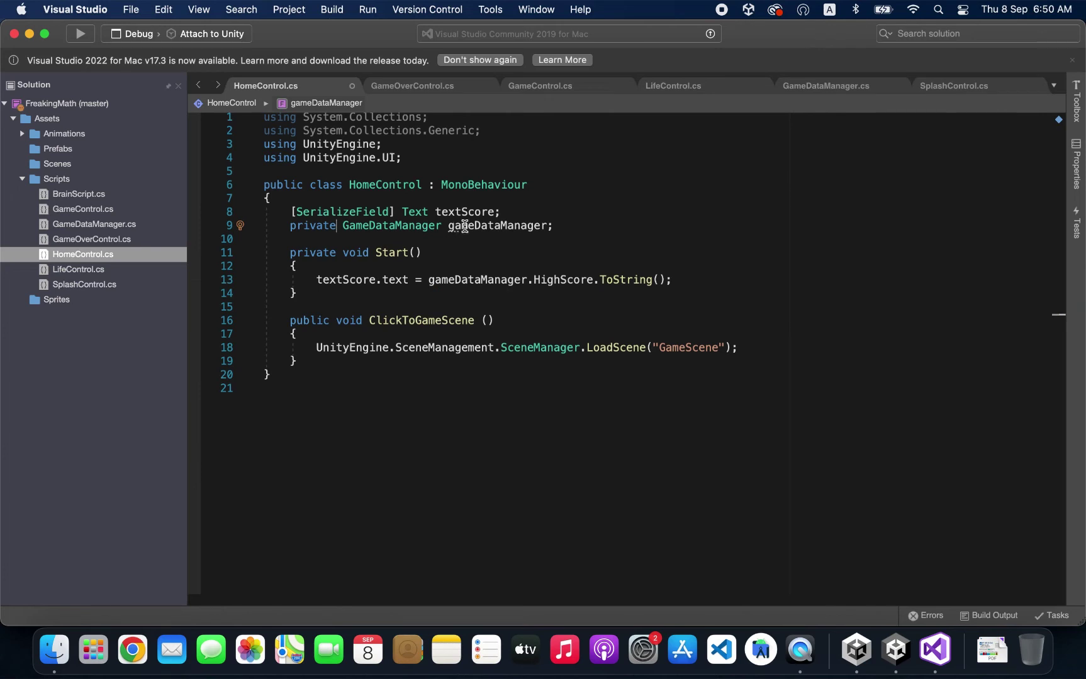
pyautogui.click(430, 269)
pyautogui.press('Return')
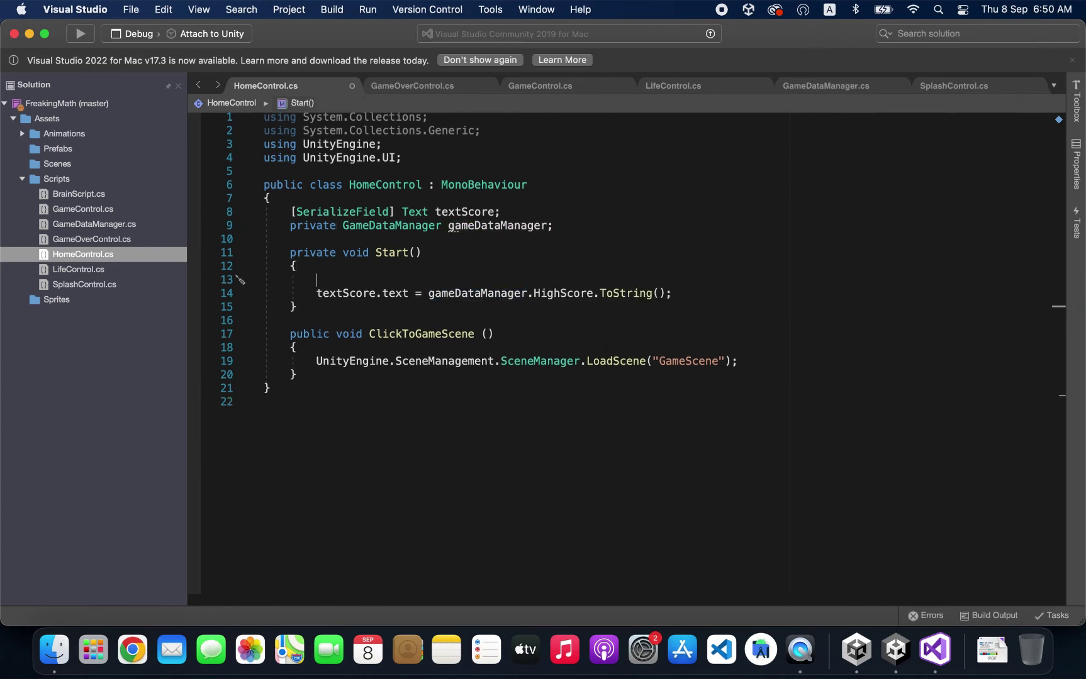
pyautogui.write('game')
pyautogui.press('Return')
pyautogui.write('= ')
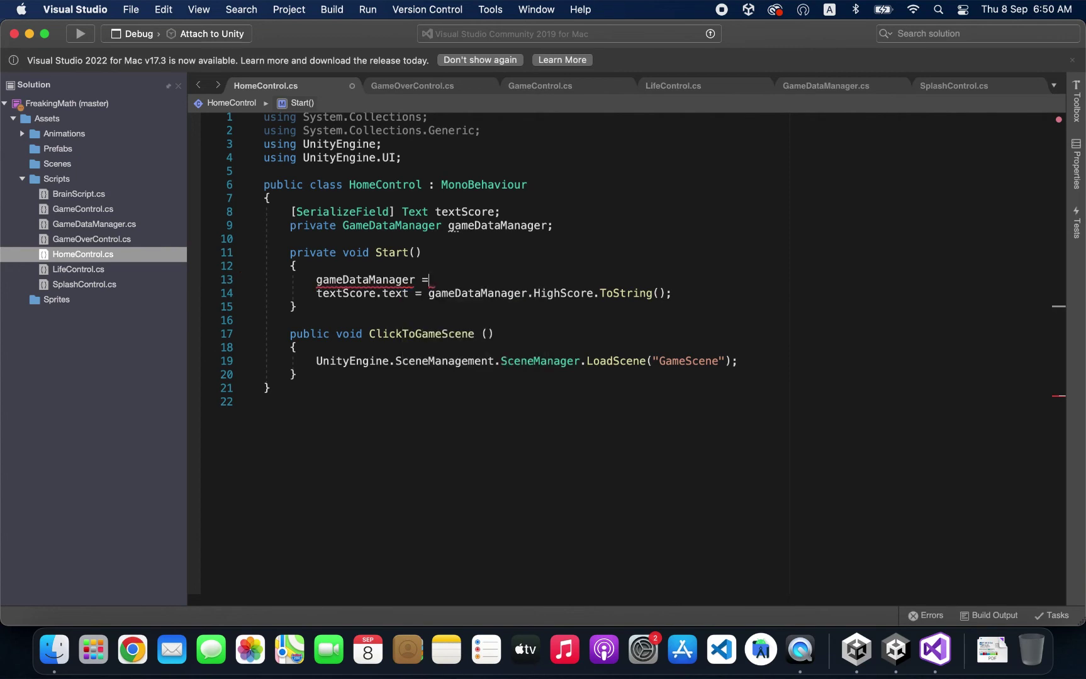
pyautogui.write('GAme')
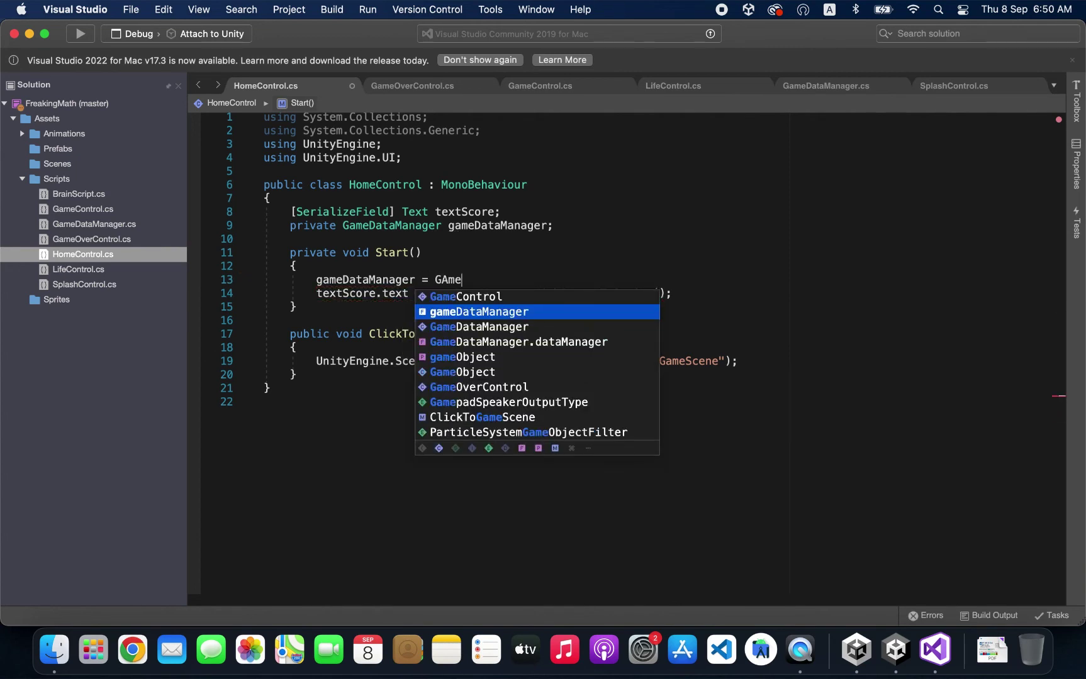
pyautogui.press('Down')
pyautogui.write('.')
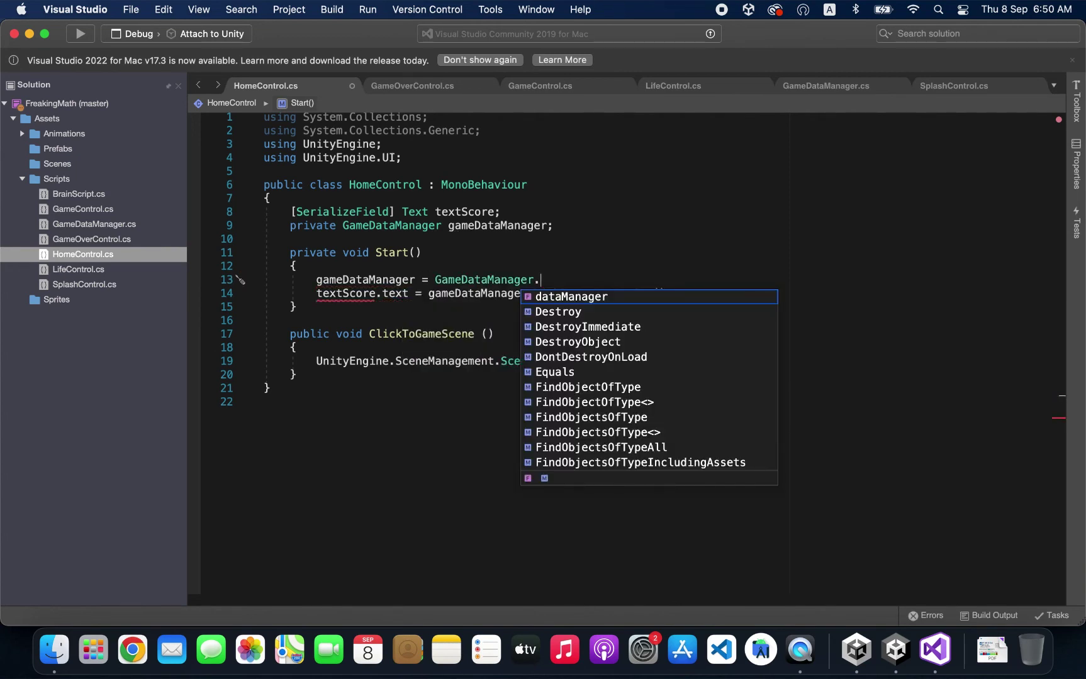
pyautogui.write('da')
pyautogui.press('Return')
pyautogui.write(';')
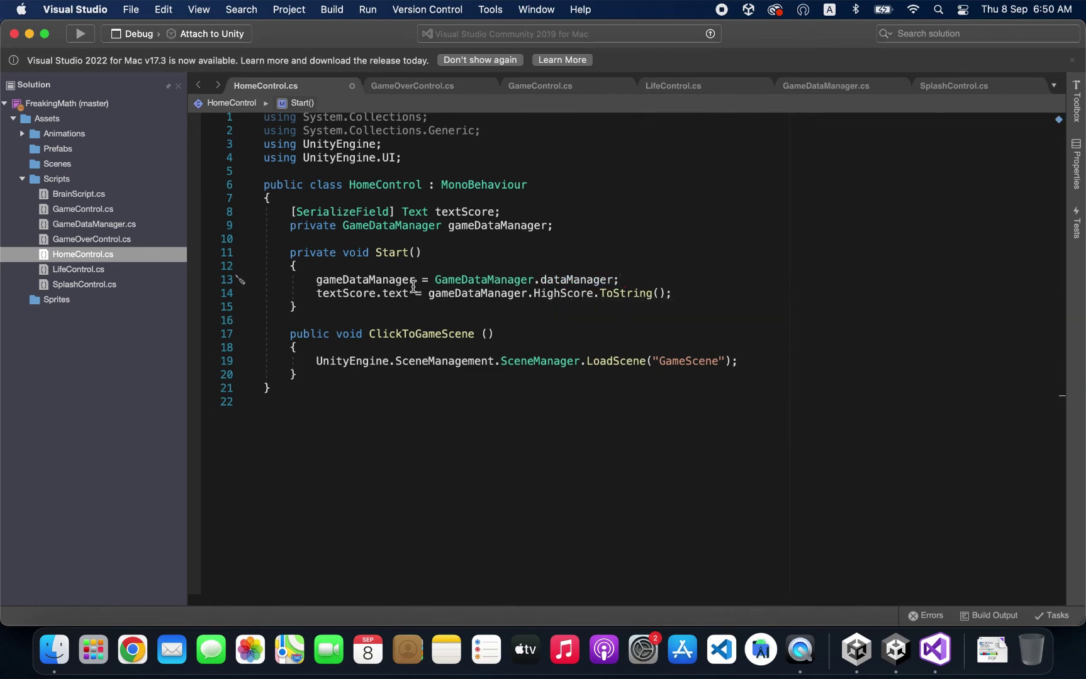
# Step: Save HomeControl.cs and return to Unity to reload the scripts
pyautogui.doubleClick(563, 279)
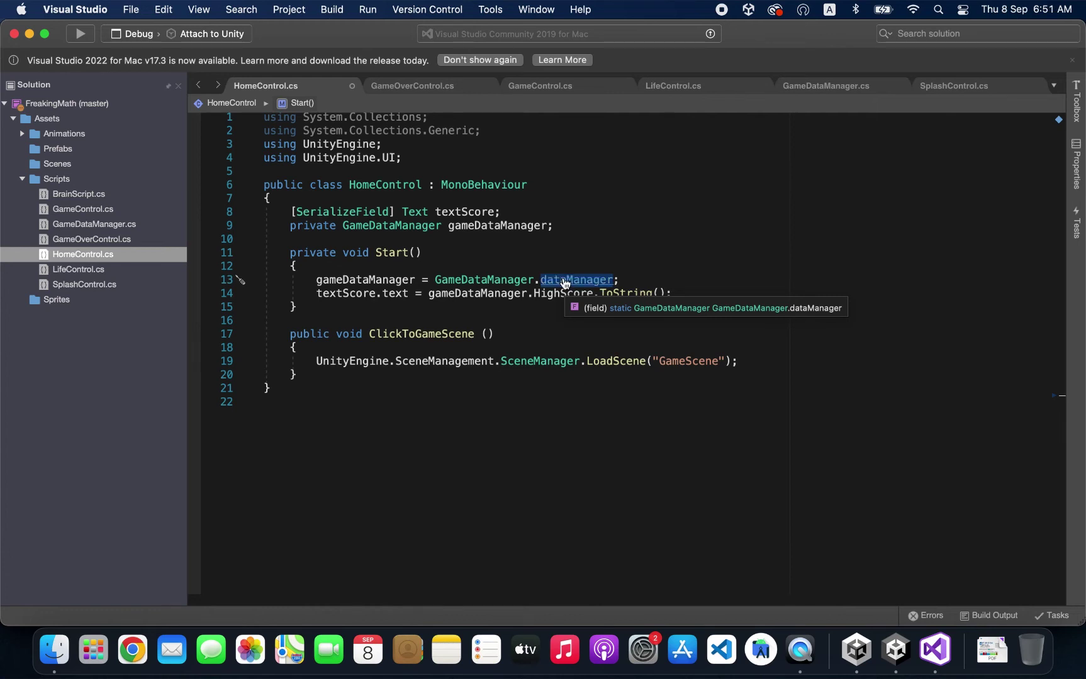
pyautogui.click(563, 279)
pyautogui.press('super+s')
pyautogui.click(904, 662)
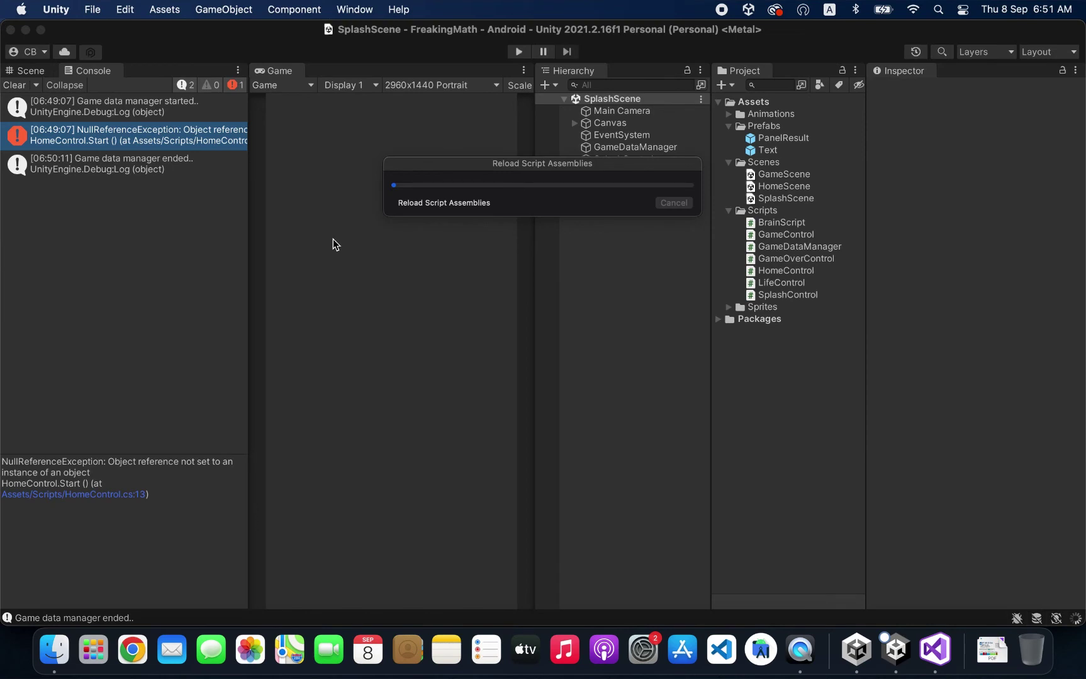
# Step: Clear the Console and rerun from the splash, reaching HomeScene at score 0 without errors
pyautogui.click(11, 86)
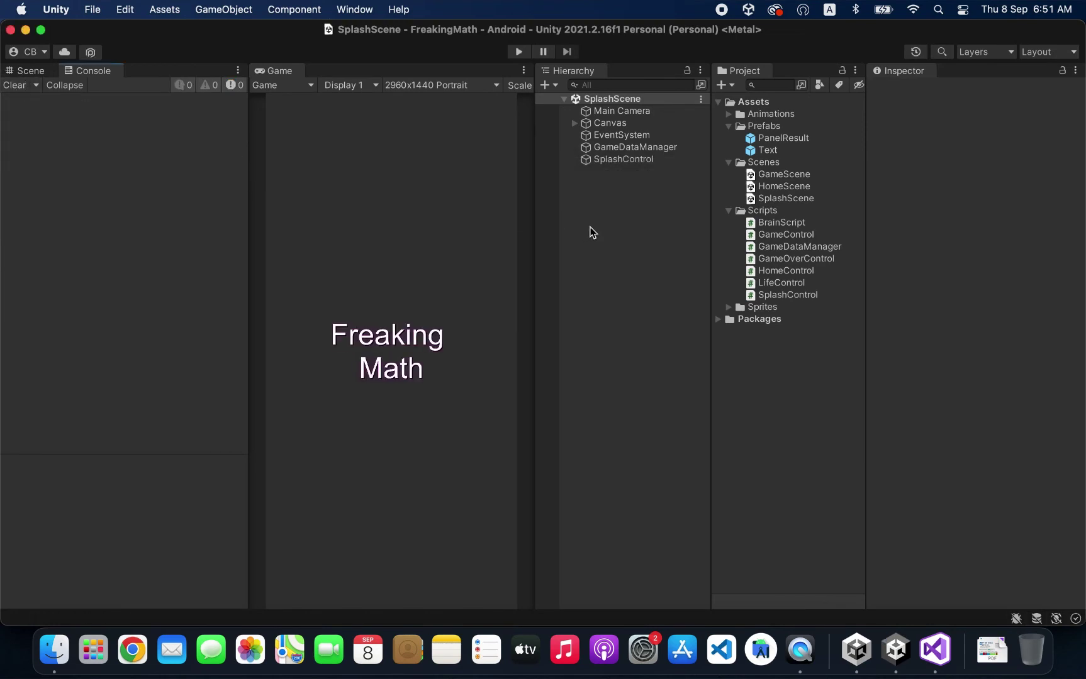
pyautogui.click(519, 53)
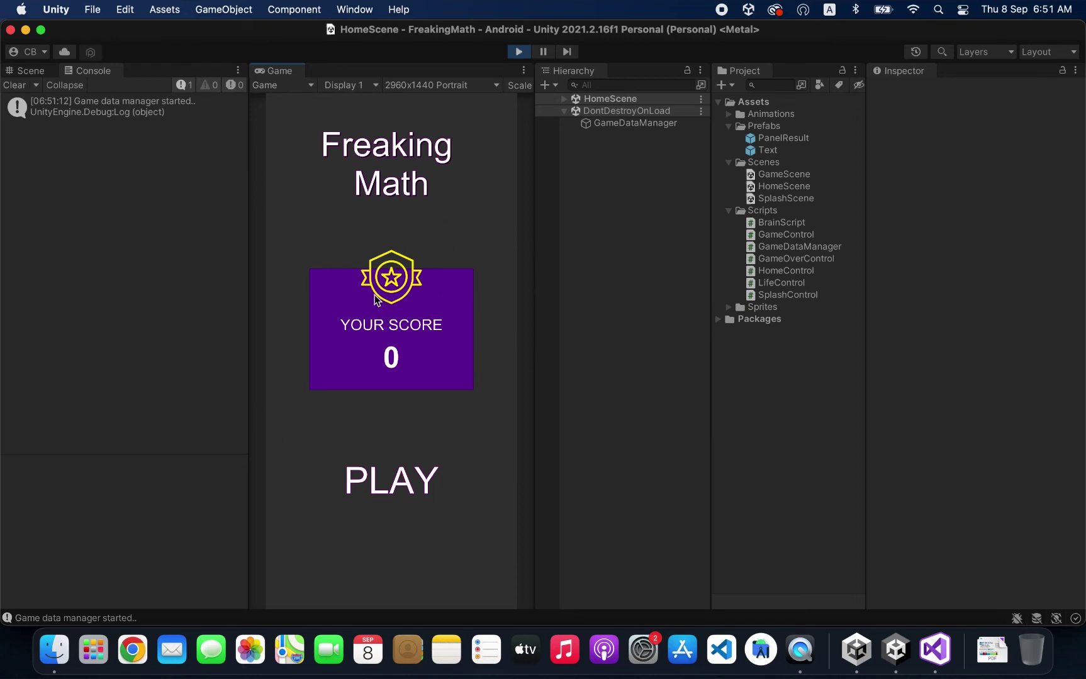
pyautogui.click(519, 51)
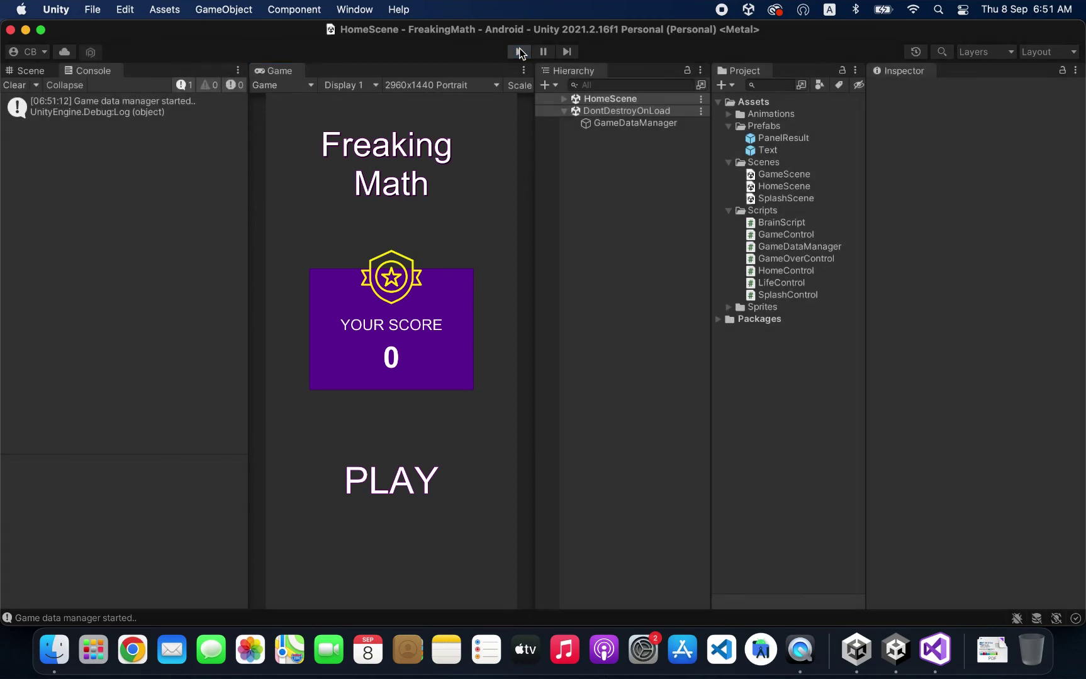
pyautogui.click(519, 50)
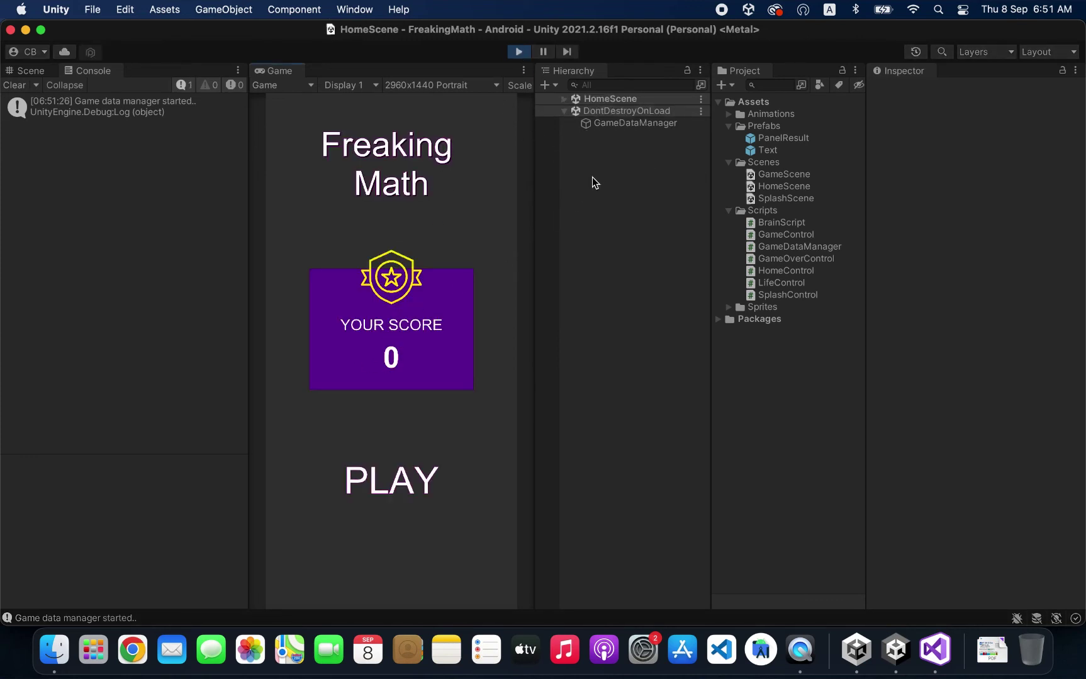
# Step: Switch the Inspector to Debug and inspect HomeControl's GameDataManager reference
pyautogui.click(635, 124)
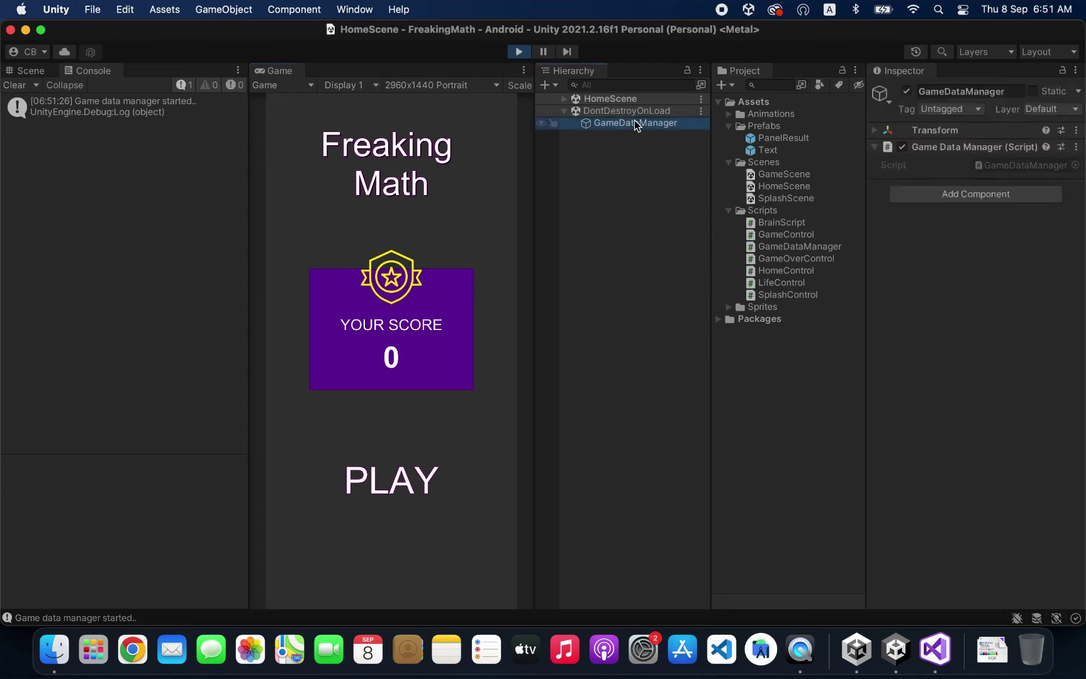
pyautogui.click(563, 101)
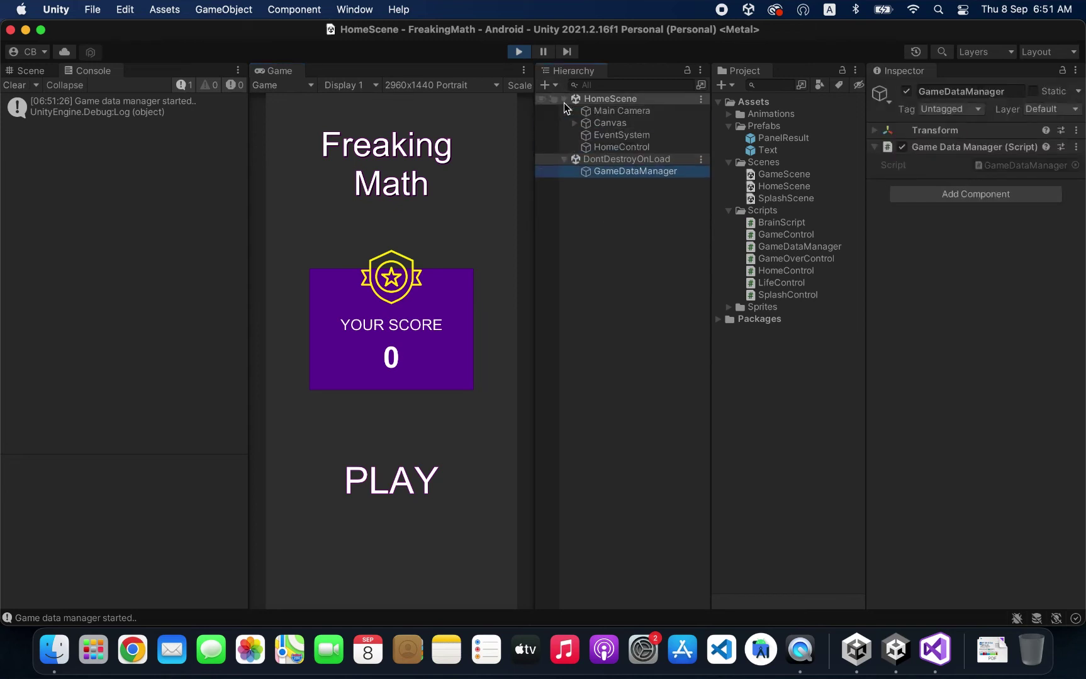
pyautogui.click(608, 148)
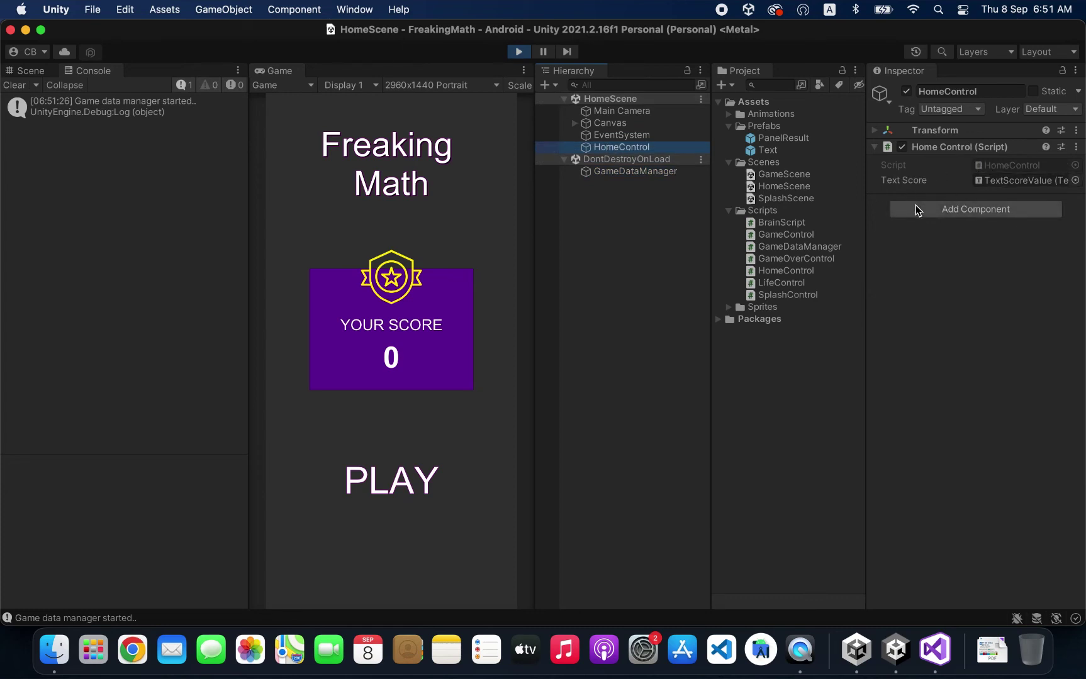
pyautogui.click(1075, 70)
pyautogui.click(931, 141)
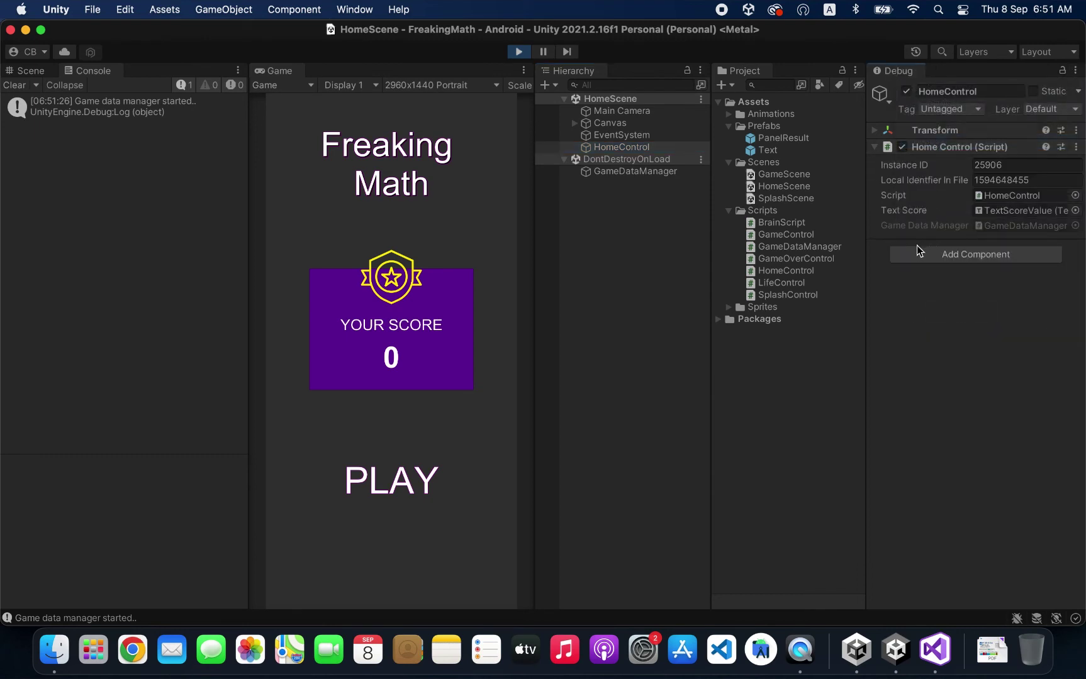
pyautogui.click(992, 226)
# Step: Start a game with PLAY and answer several math questions to raise the score
pyautogui.click(406, 486)
pyautogui.click(427, 481)
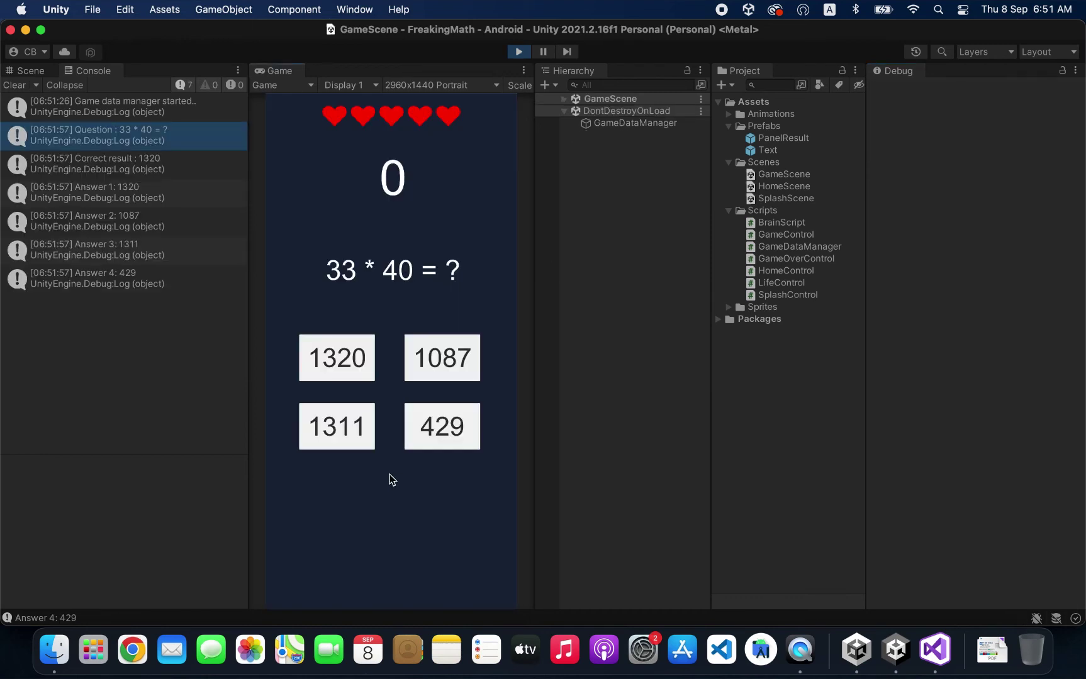
pyautogui.click(339, 357)
pyautogui.tripleClick(339, 356)
pyautogui.click(337, 355)
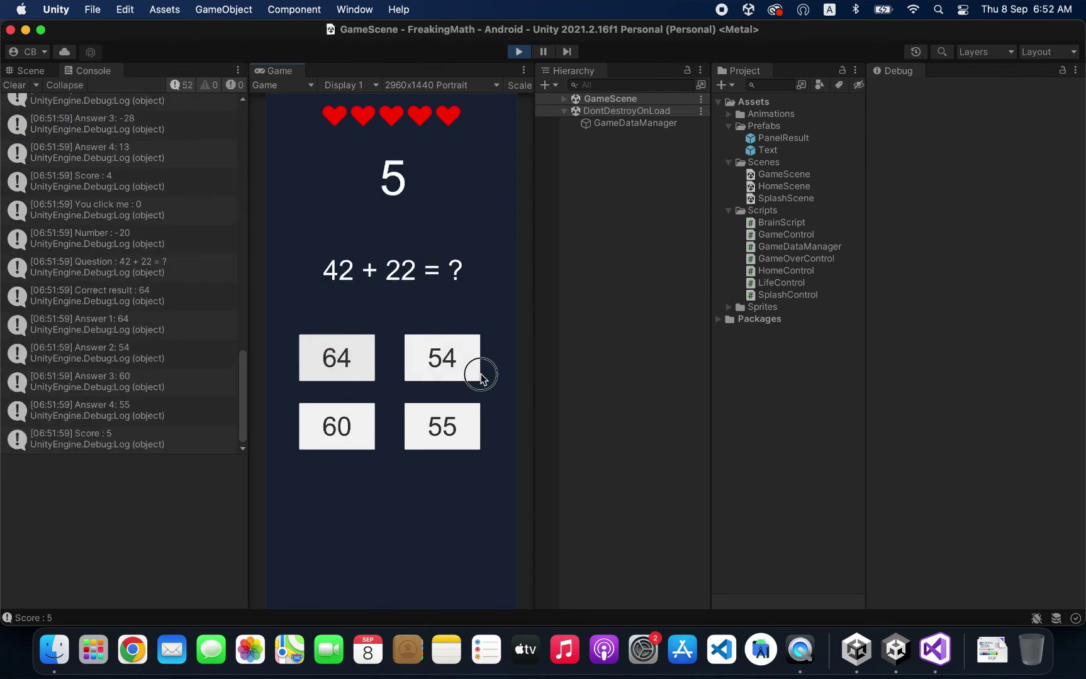
pyautogui.click(456, 360)
pyautogui.click(445, 354)
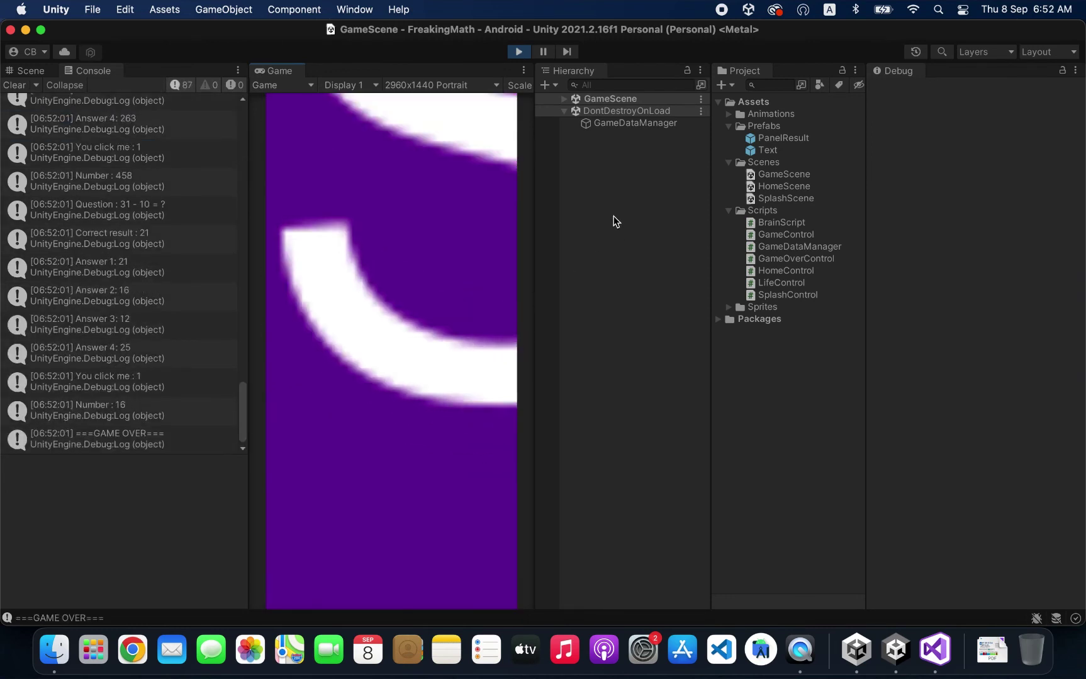
# Step: Check GameControl's score, choose NO THANK YOU, and confirm GameDataManager's High Score is 5
pyautogui.click(613, 125)
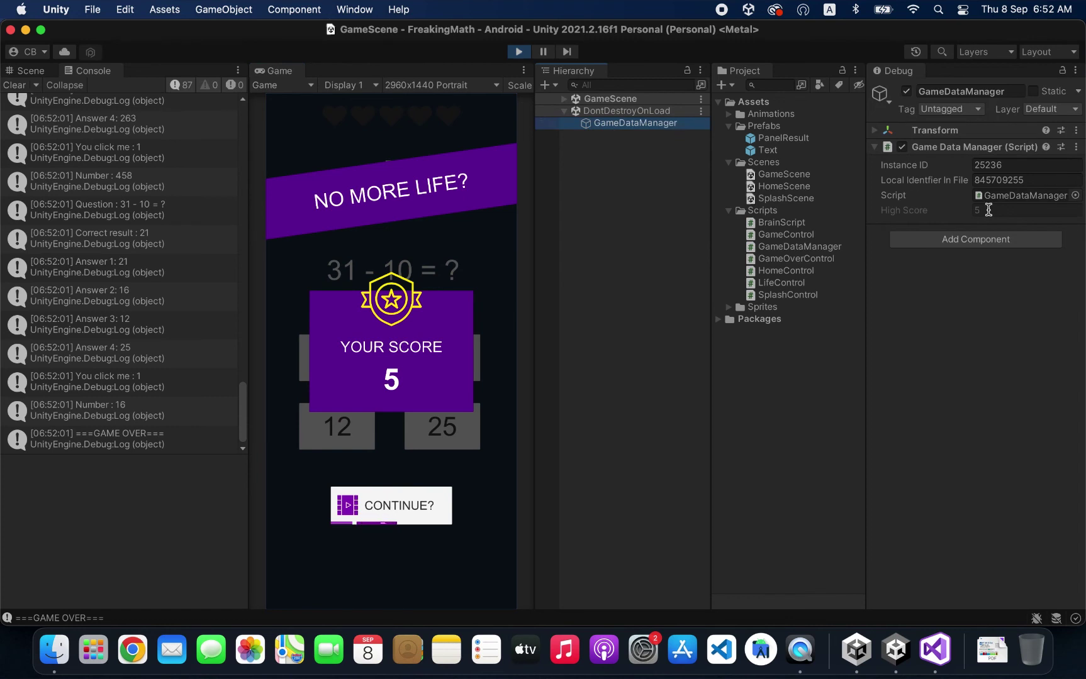
pyautogui.click(563, 98)
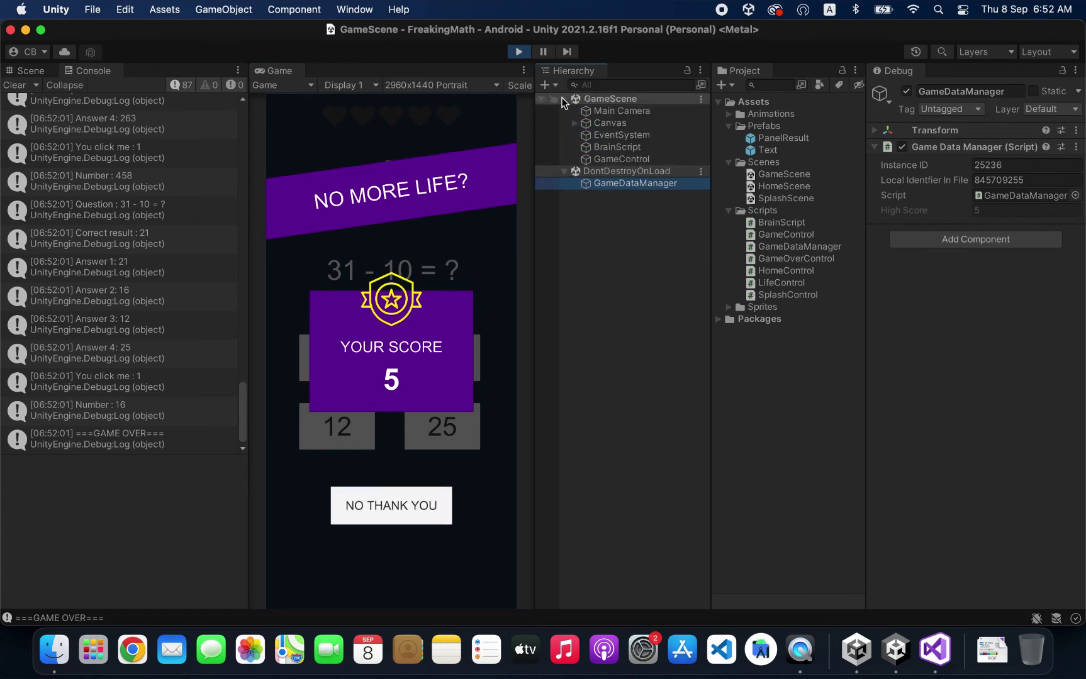
pyautogui.click(597, 161)
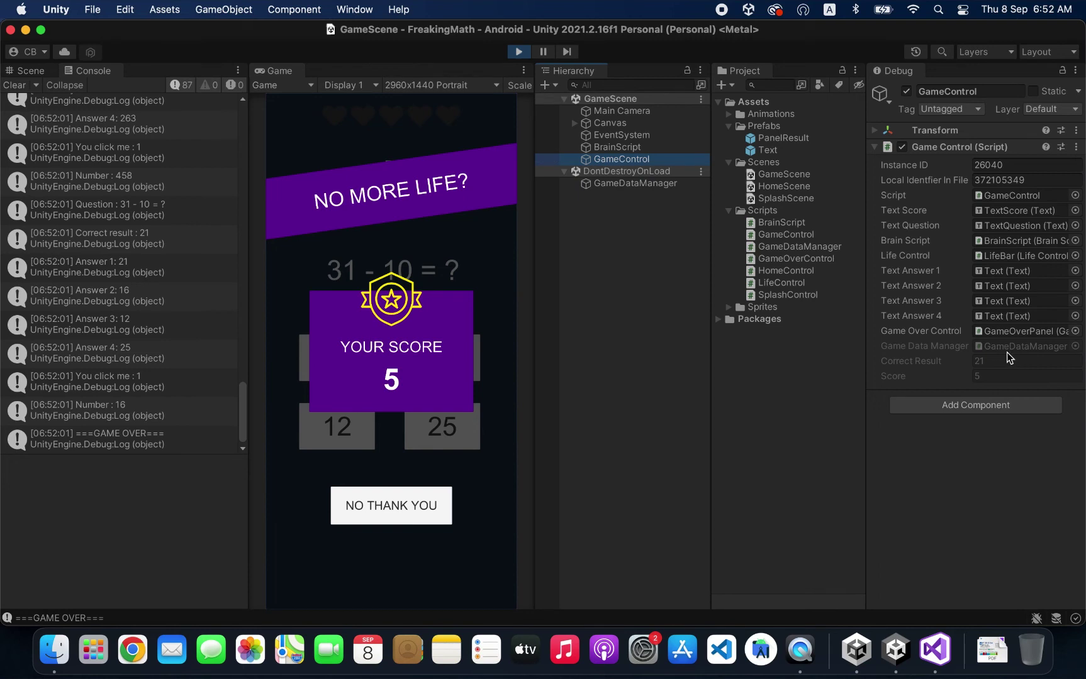
pyautogui.click(383, 505)
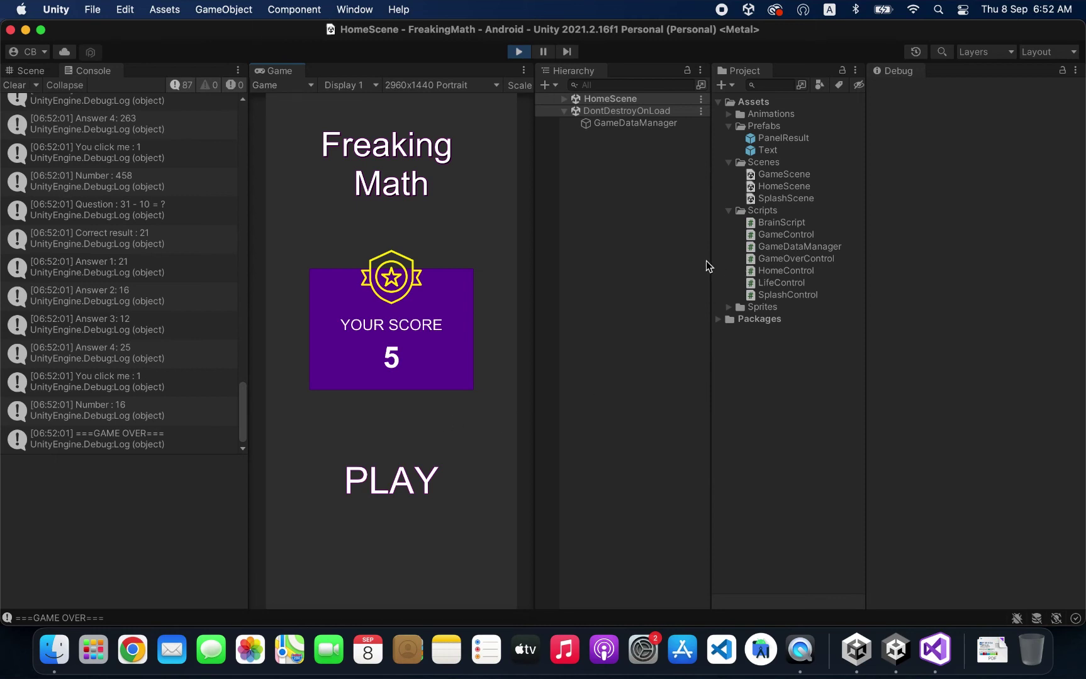
pyautogui.click(615, 124)
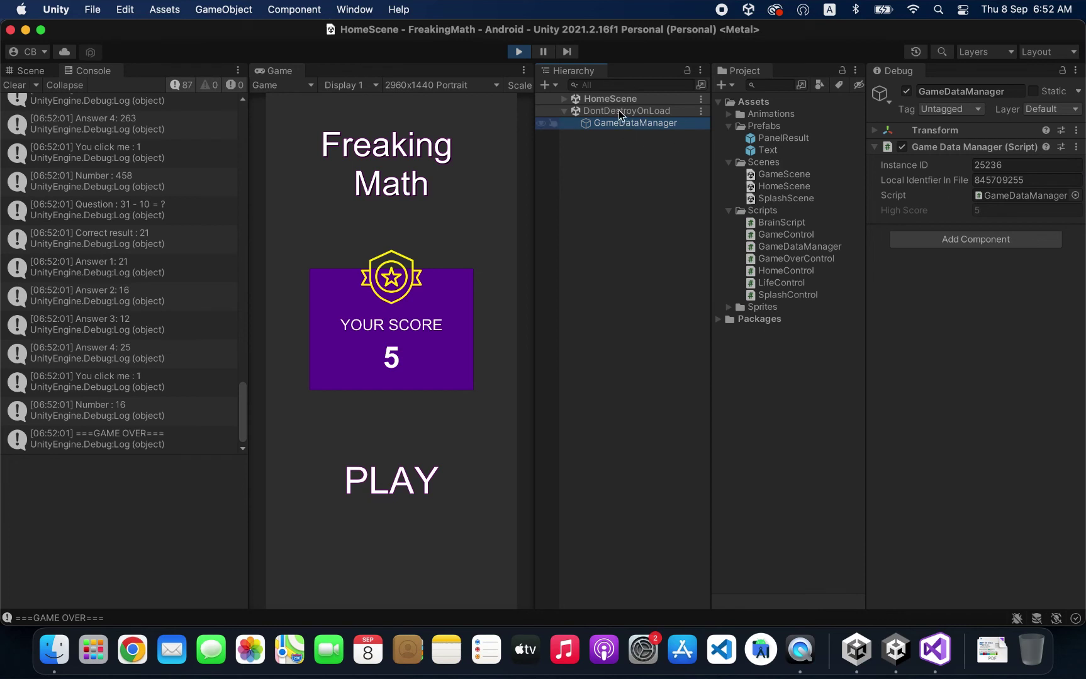
# Step: Clear the Console, restart from SplashScene to confirm score 0, then exit play mode
pyautogui.click(14, 85)
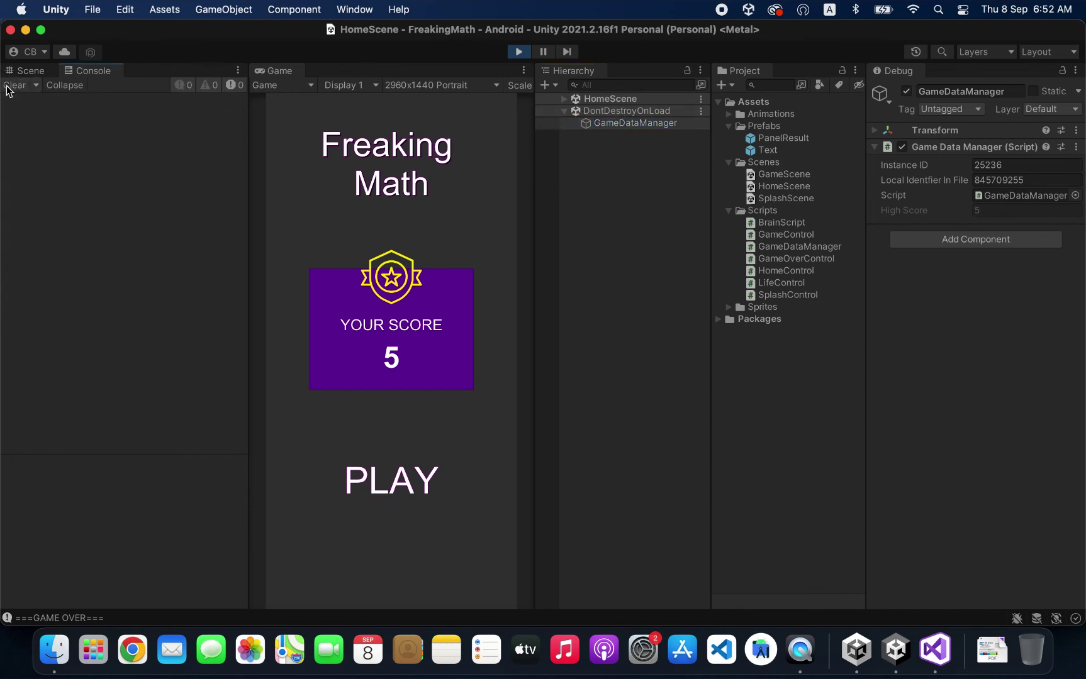
pyautogui.click(519, 51)
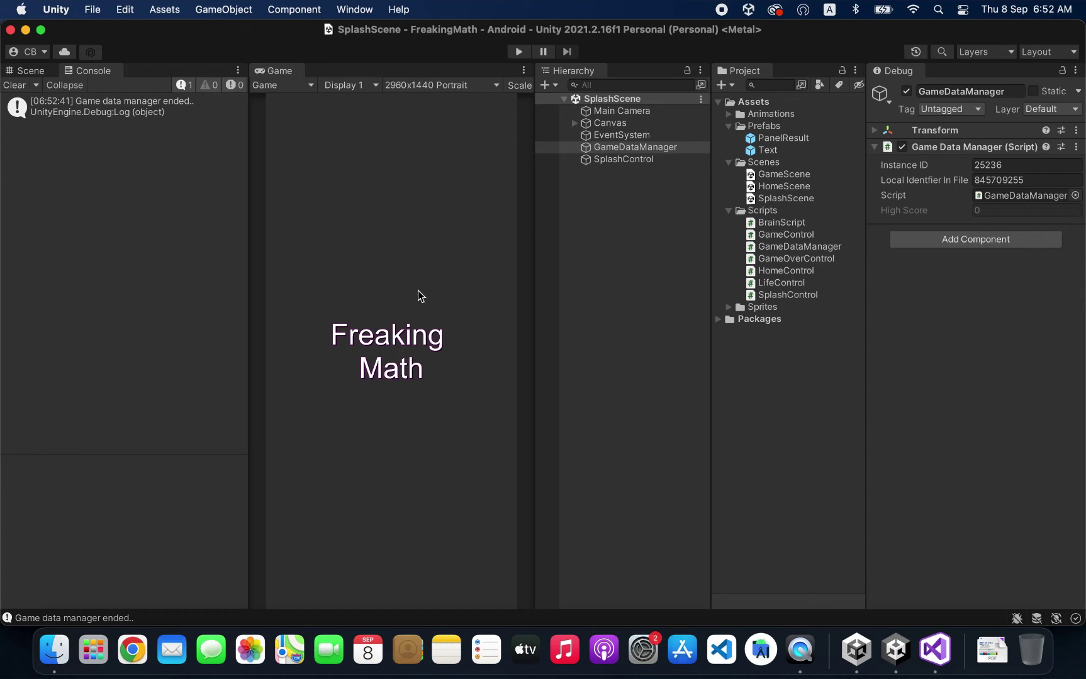
pyautogui.click(517, 52)
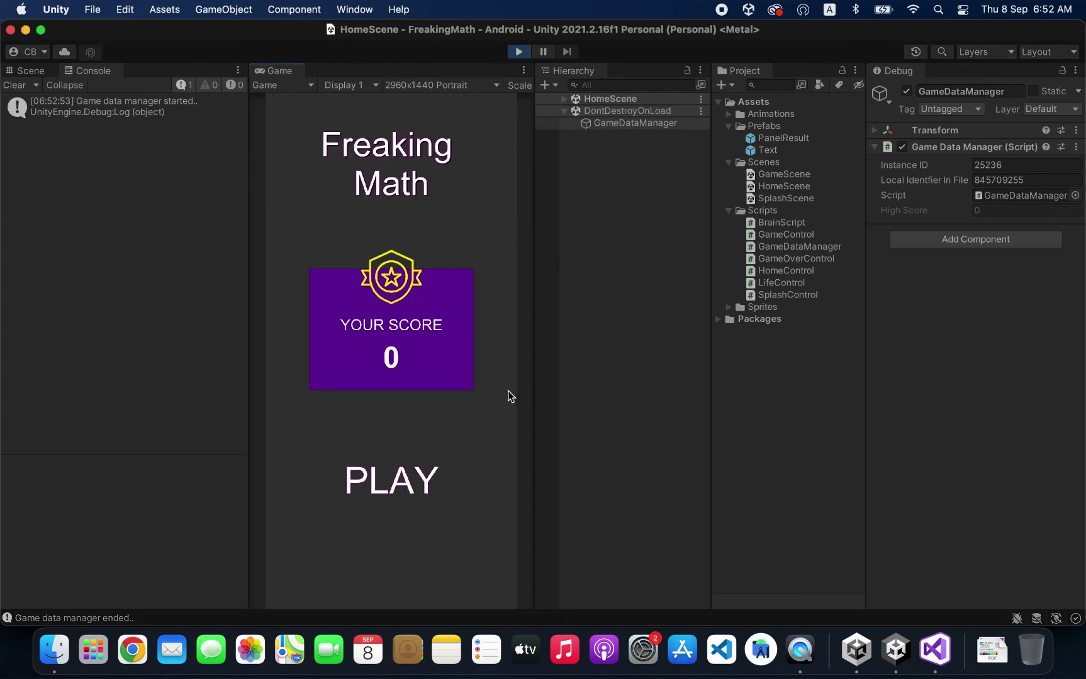
pyautogui.click(518, 52)
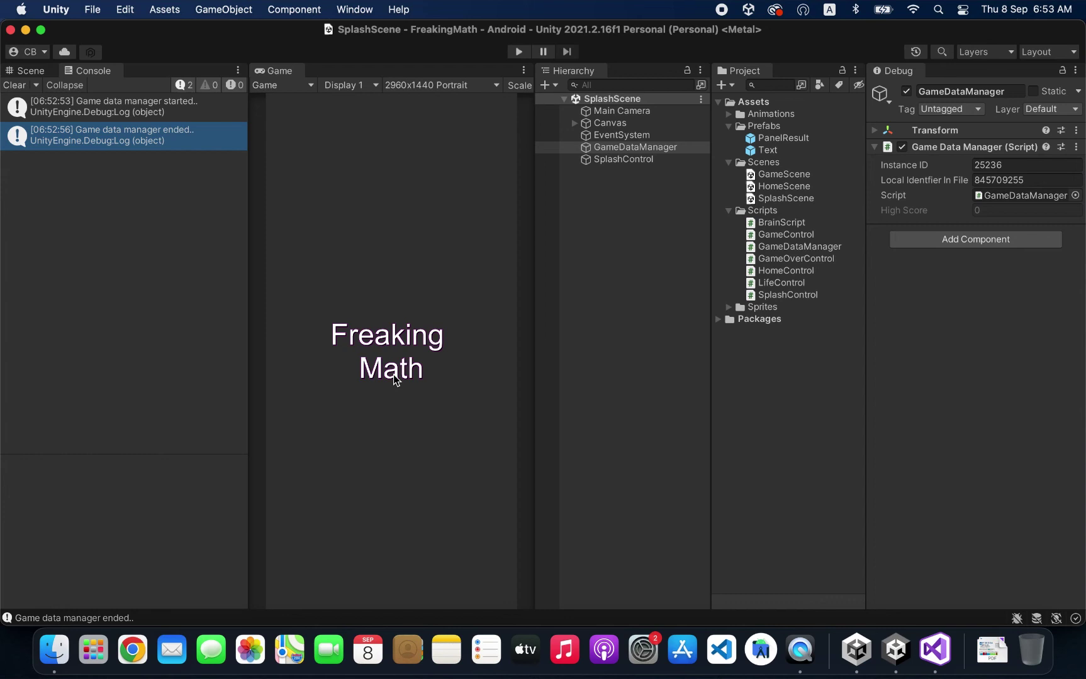
# Step: Review SplashControl.cs in Visual Studio, where Start calls SceneManager.LoadScene("HomeScene") directly
pyautogui.click(935, 650)
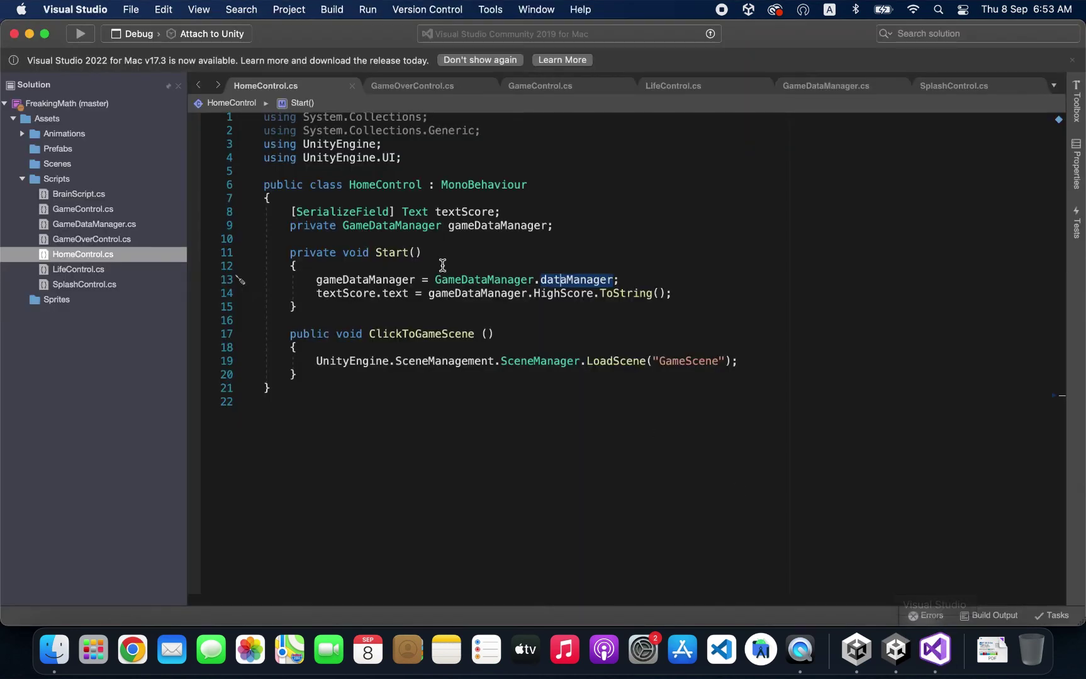
pyautogui.click(954, 85)
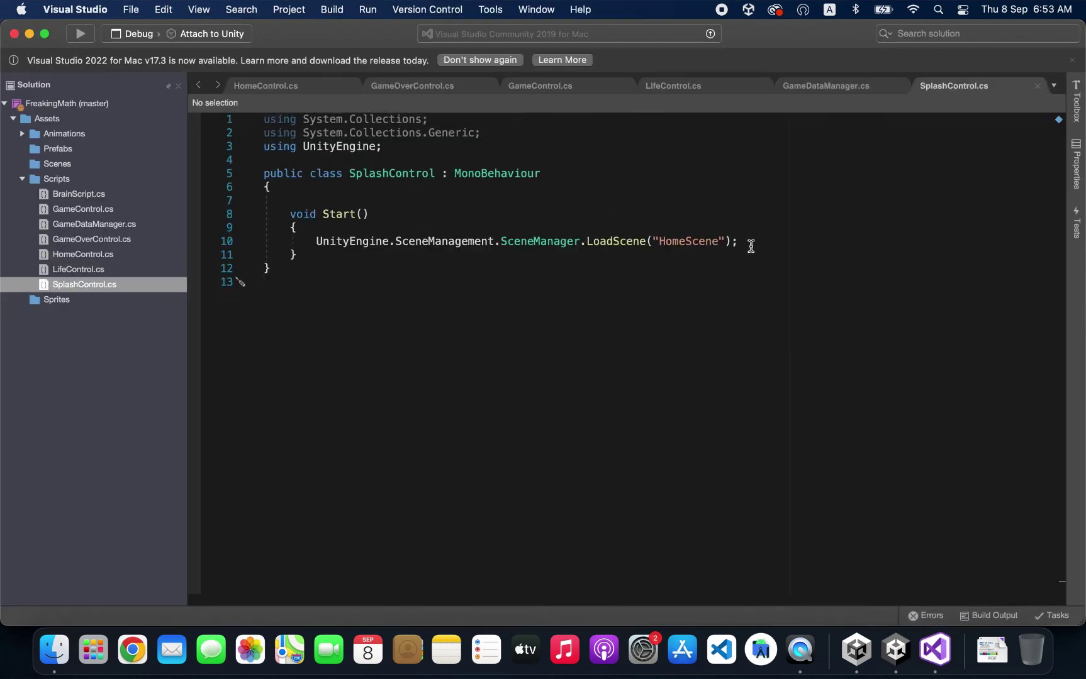
pyautogui.moveTo(736, 242); pyautogui.dragTo(316, 241)
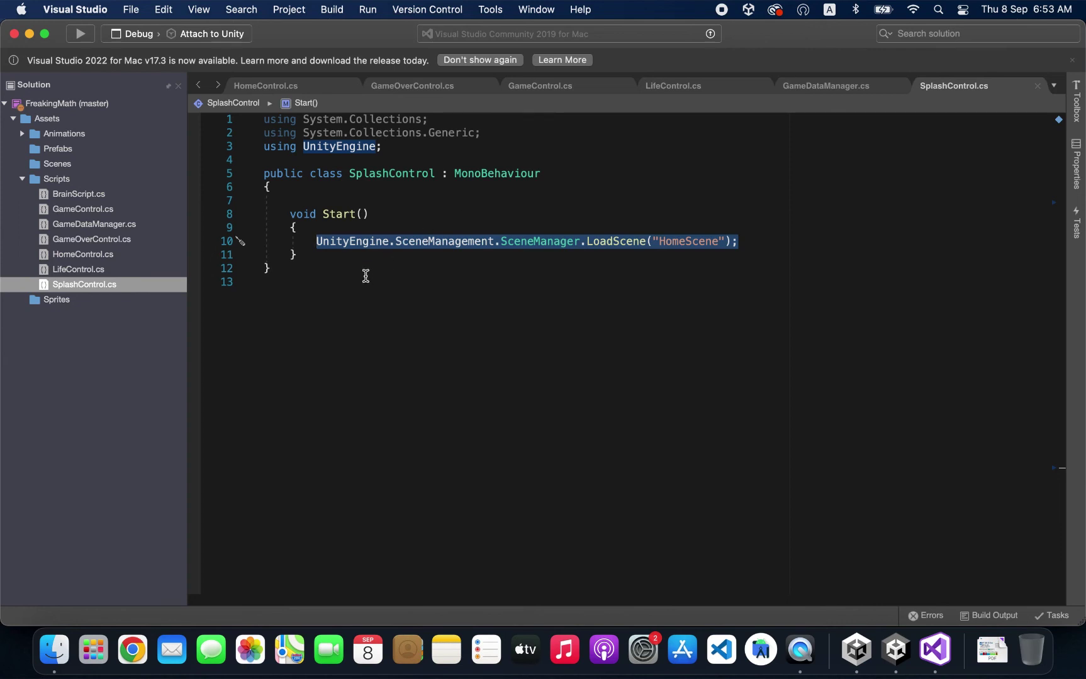
pyautogui.click(620, 264)
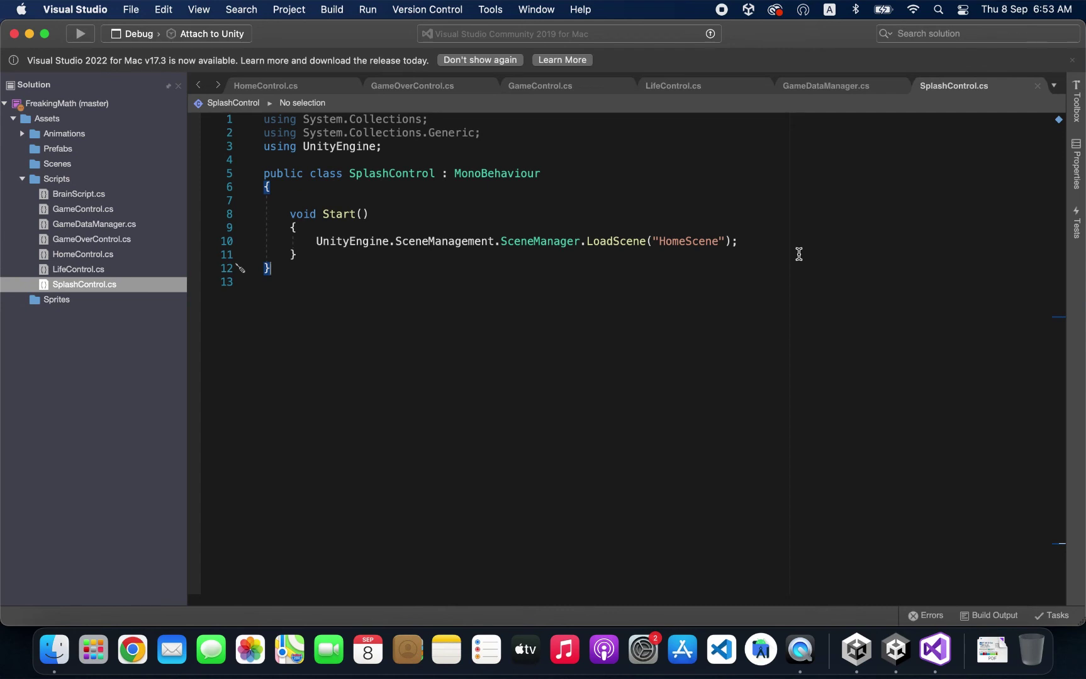
# Step: Declare an empty IEnumerator WaitingAndLoad() method at the end of SplashControl
pyautogui.click(659, 315)
pyautogui.press('Up')
pyautogui.press('Return')
pyautogui.press('Return')
pyautogui.press('Return')
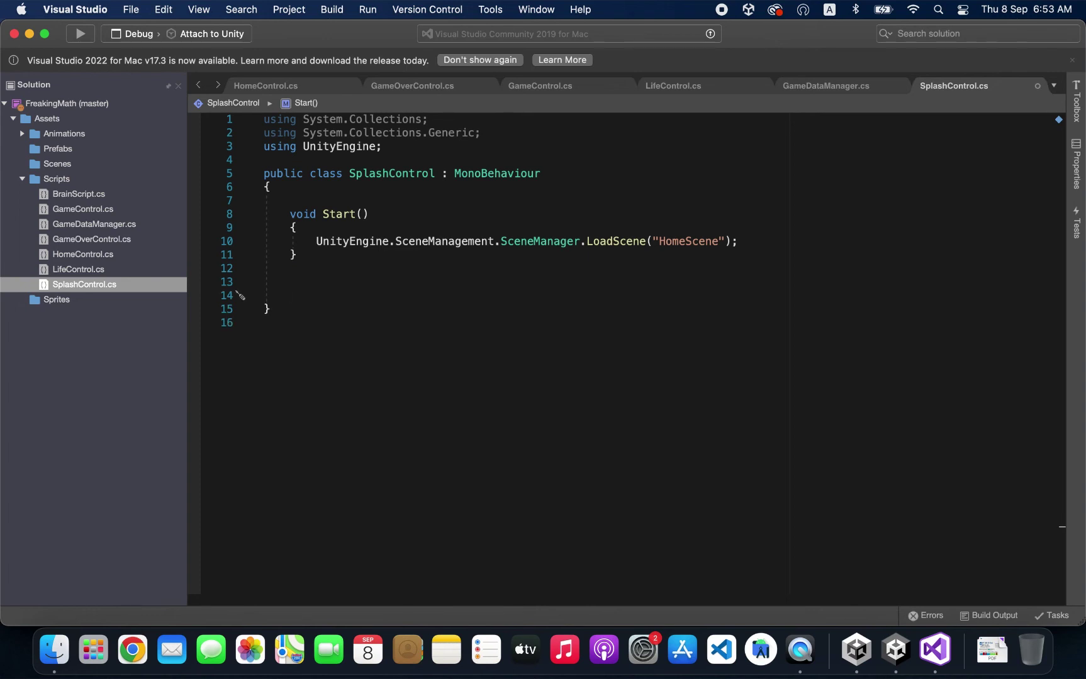
pyautogui.write('I')
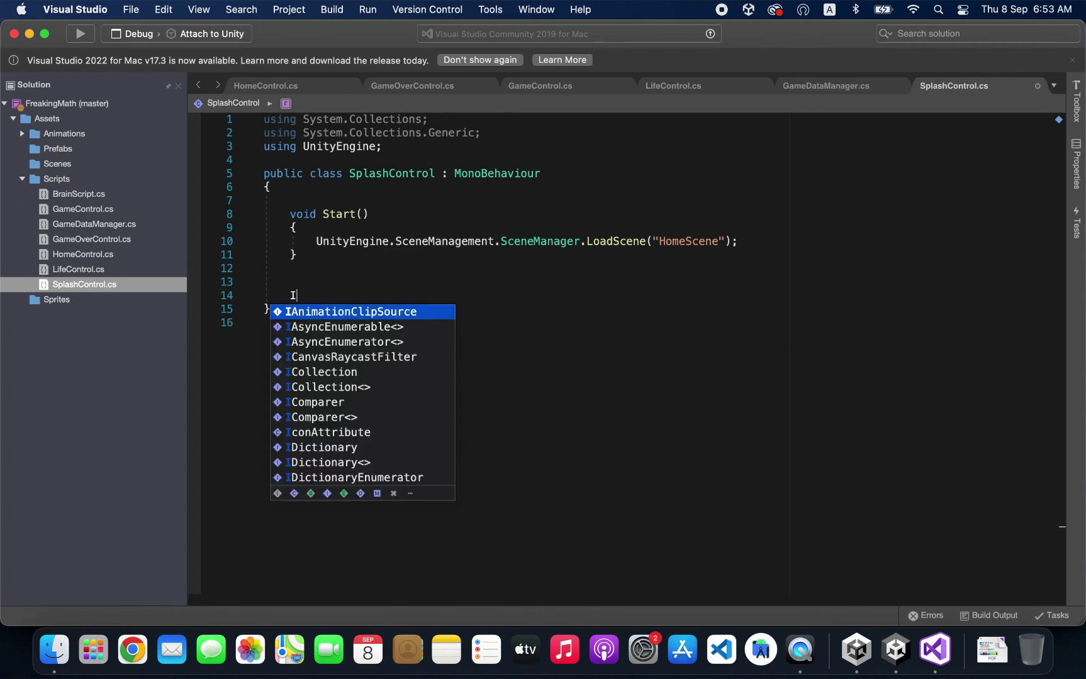
pyautogui.write('Enu')
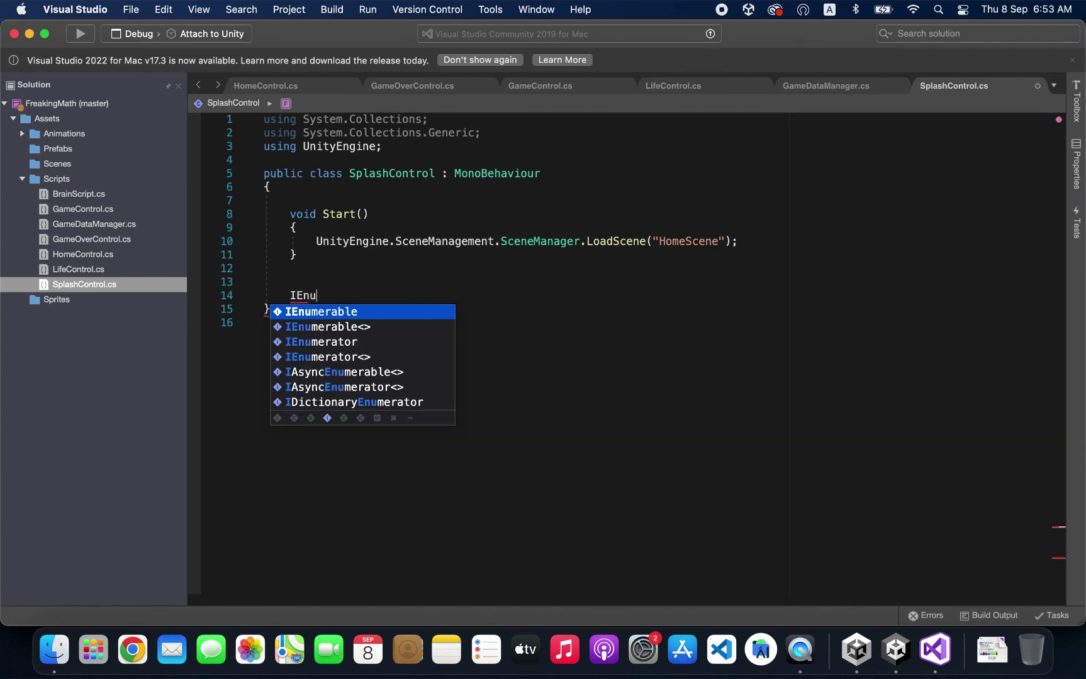
pyautogui.press('Down')
pyautogui.press('Down')
pyautogui.press('Down')
pyautogui.press('Up')
pyautogui.press('Return')
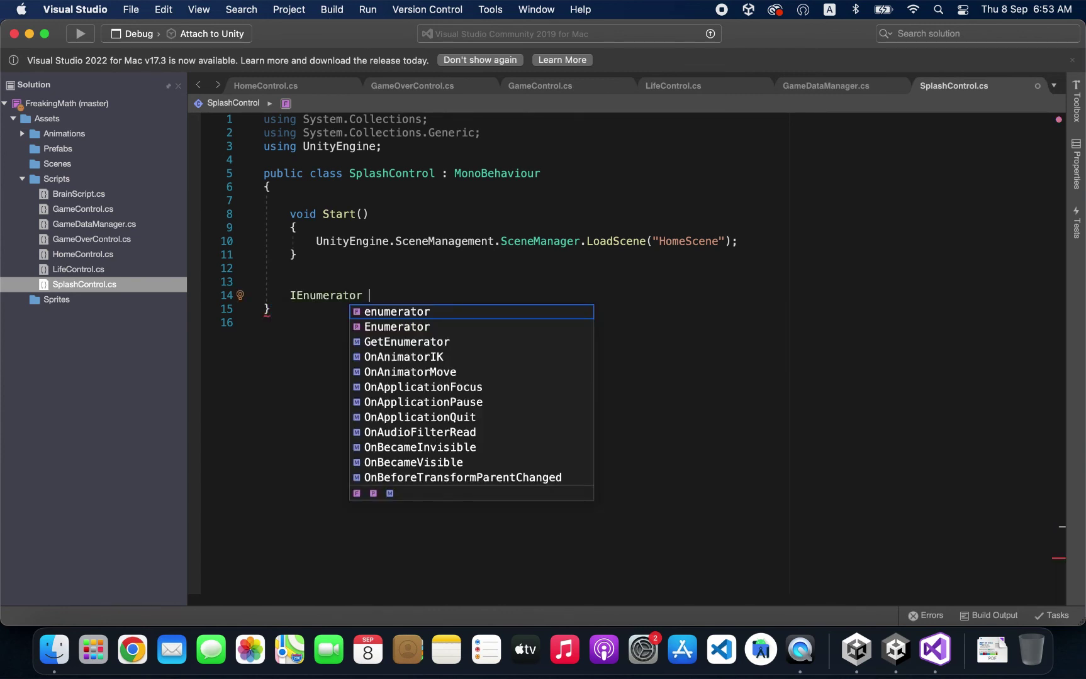
pyautogui.write('Waiting')
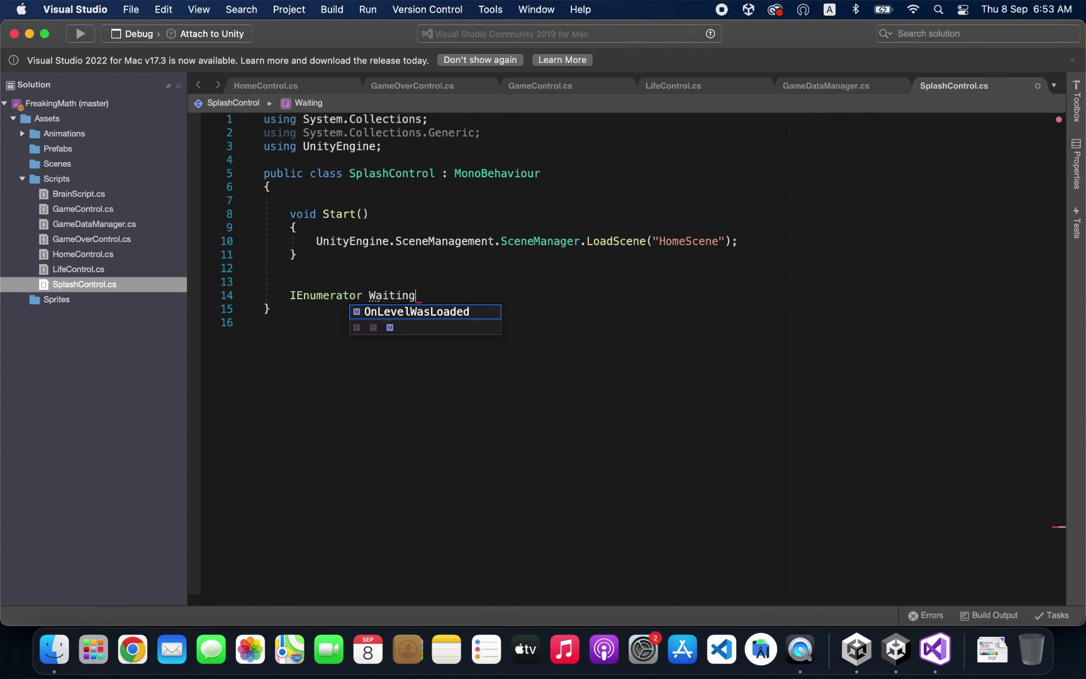
pyautogui.write('AndLoad ')
pyautogui.write('() {')
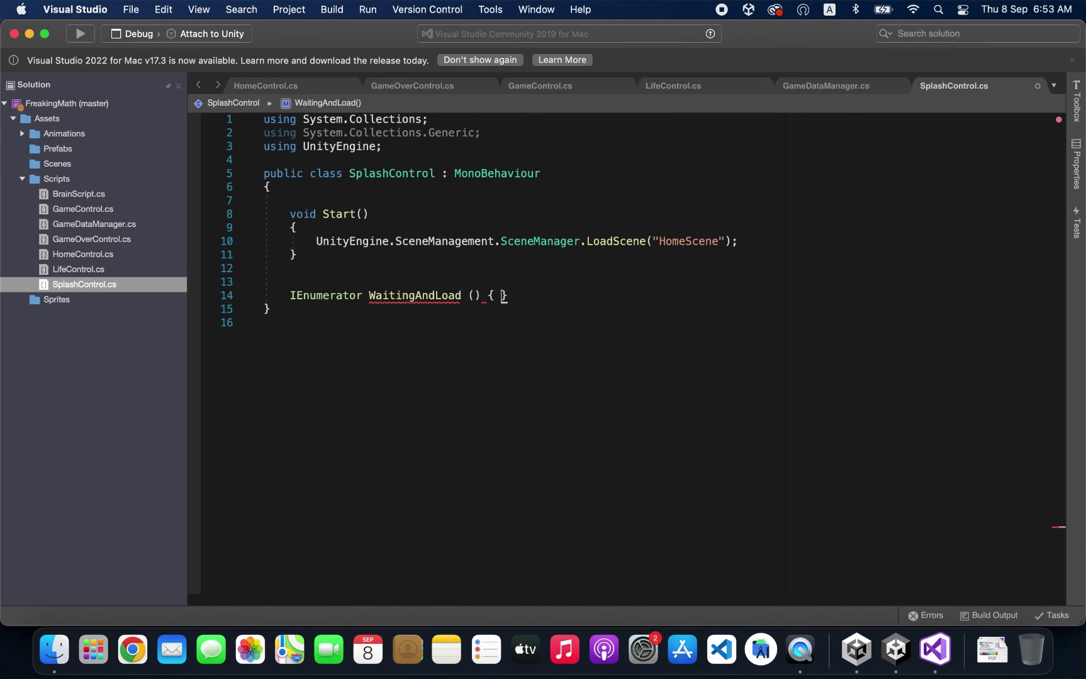
pyautogui.press('Return')
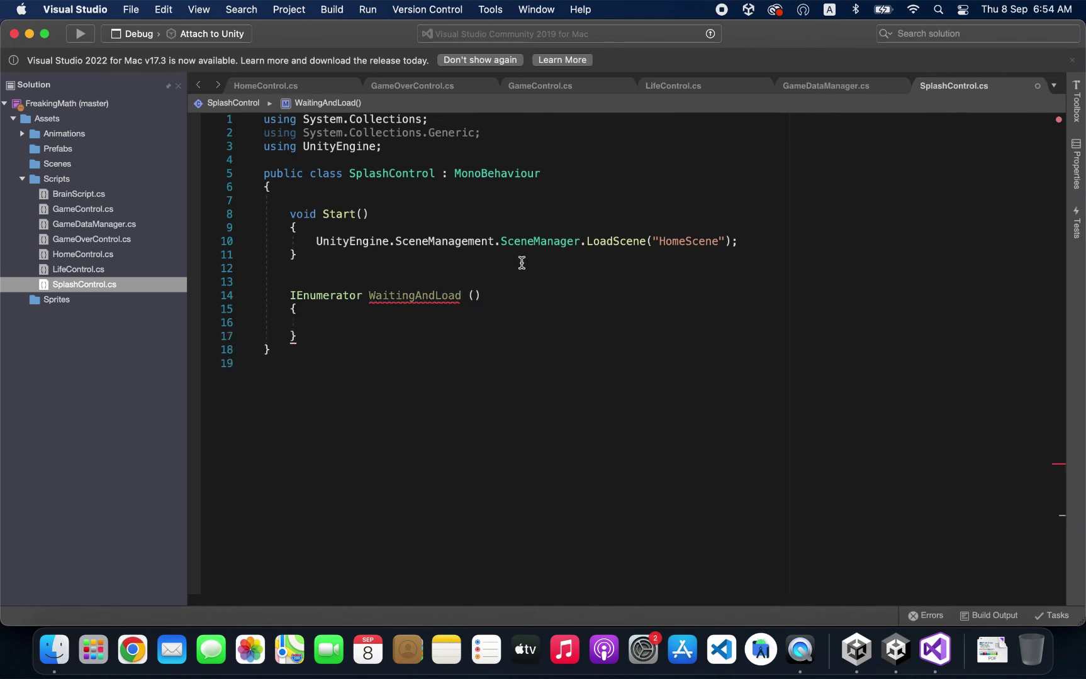
# Step: Write yield return new WaitForSeconds(0.5f); inside the WaitingAndLoad body
pyautogui.moveTo(438, 299)
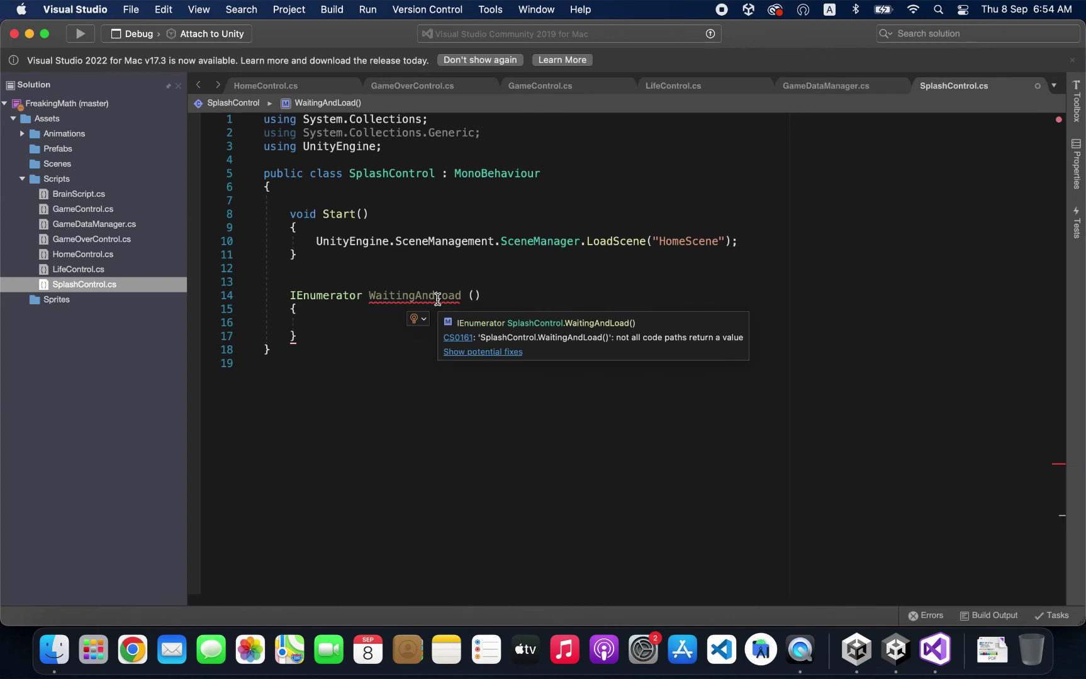
pyautogui.doubleClick(332, 296)
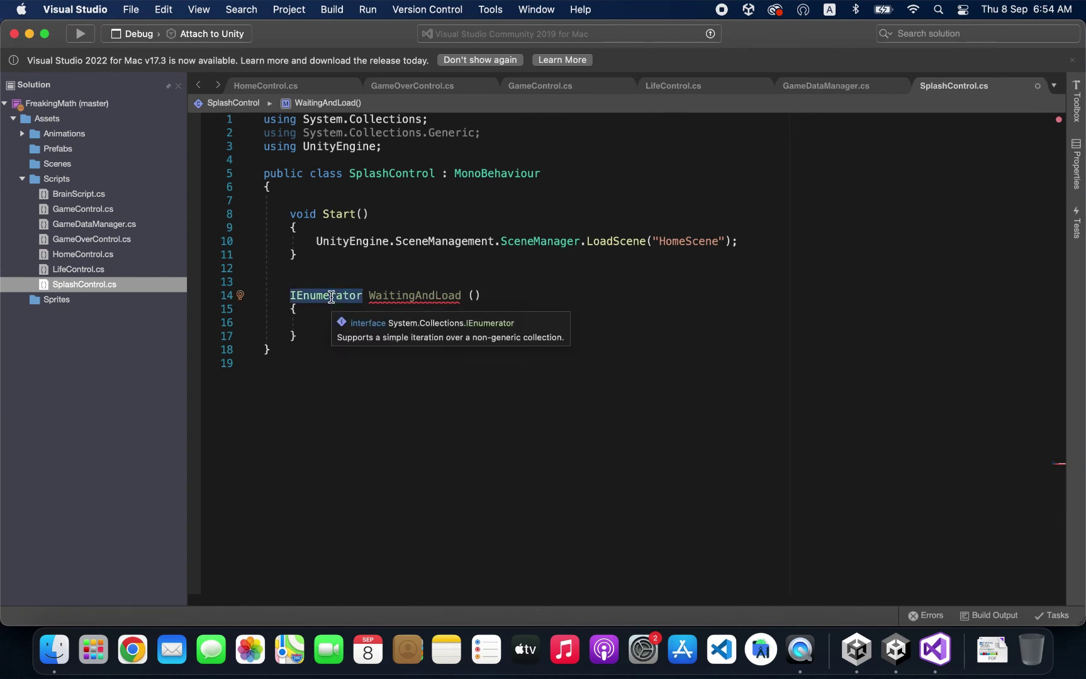
pyautogui.click(315, 322)
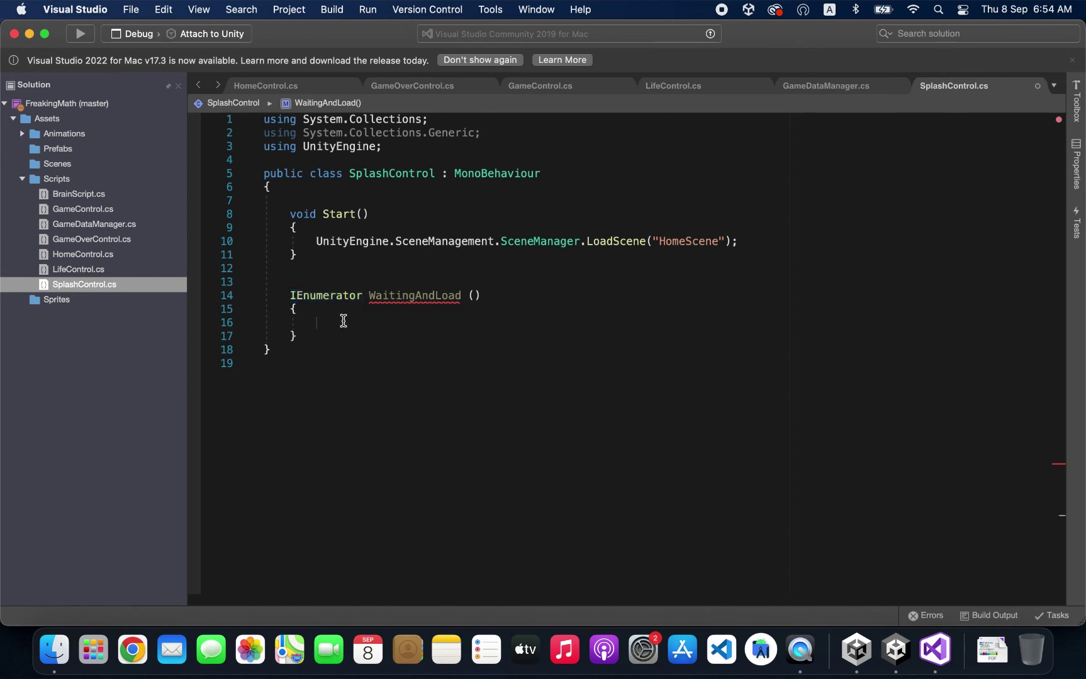
pyautogui.write('y')
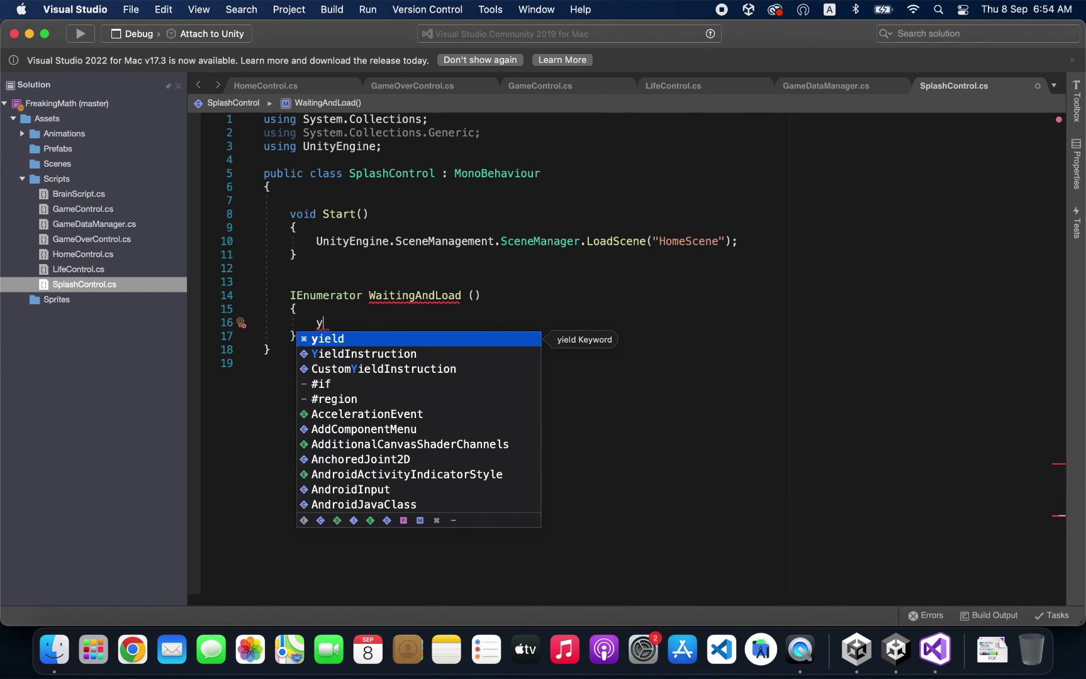
pyautogui.press('Return')
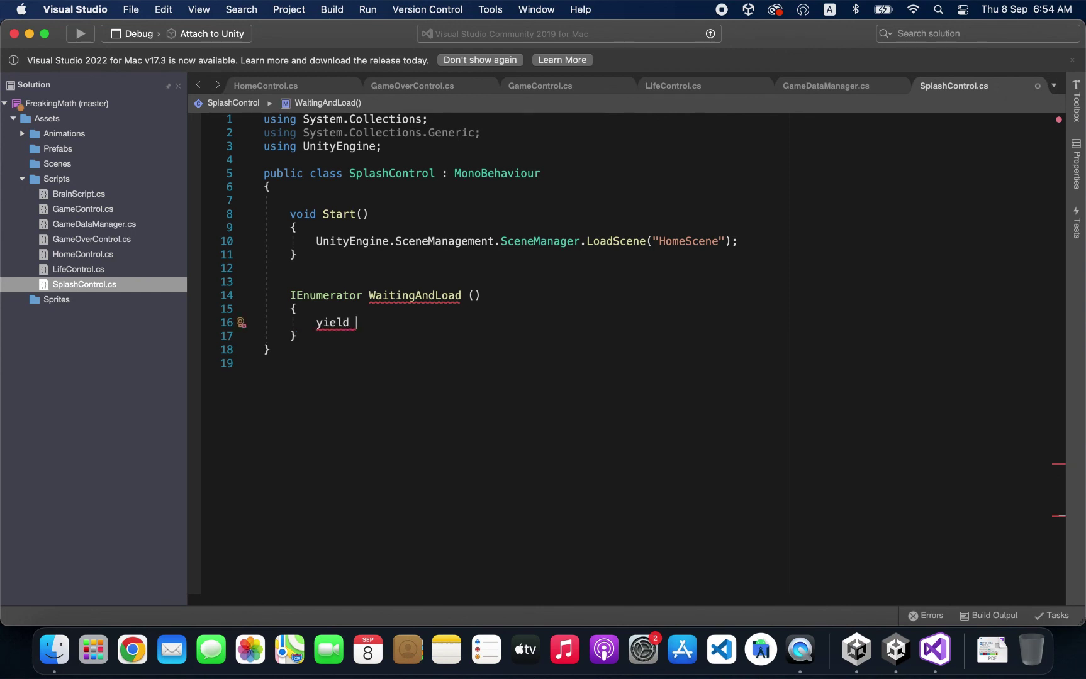
pyautogui.write('return new')
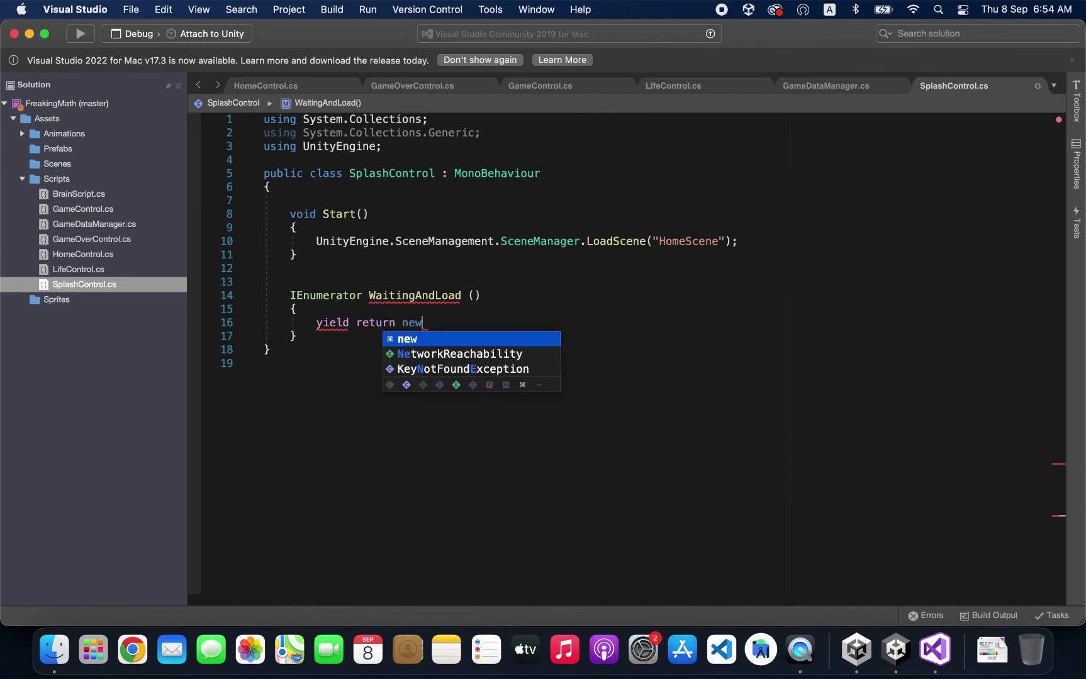
pyautogui.write(' wai')
pyautogui.press('Down')
pyautogui.press('Down')
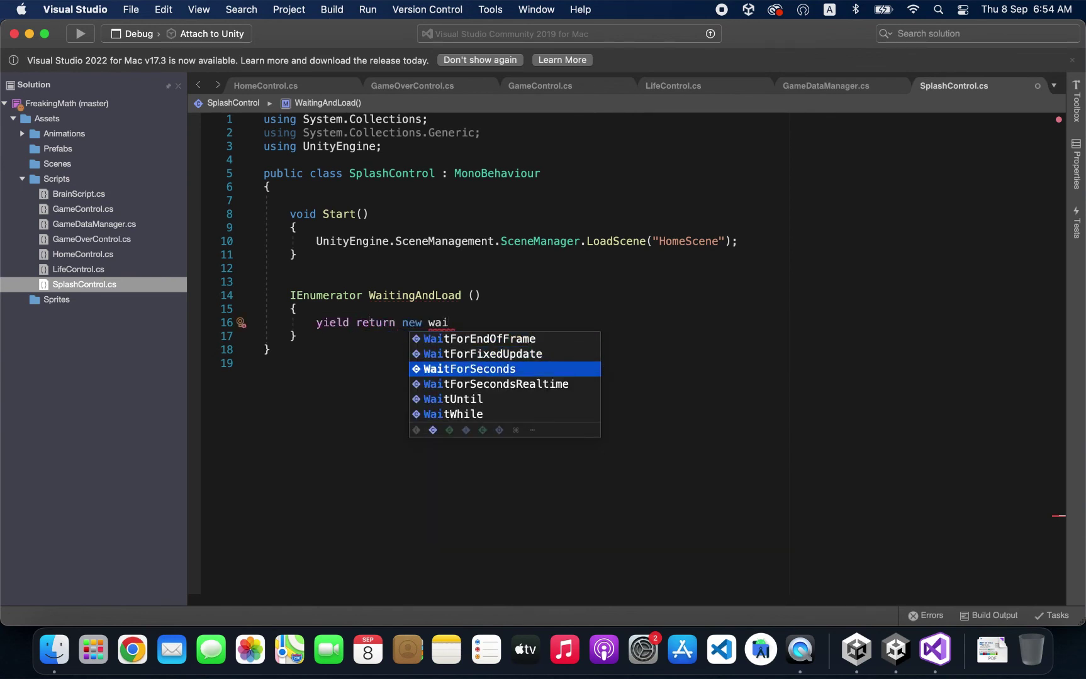
pyautogui.press('Return')
pyautogui.write('(')
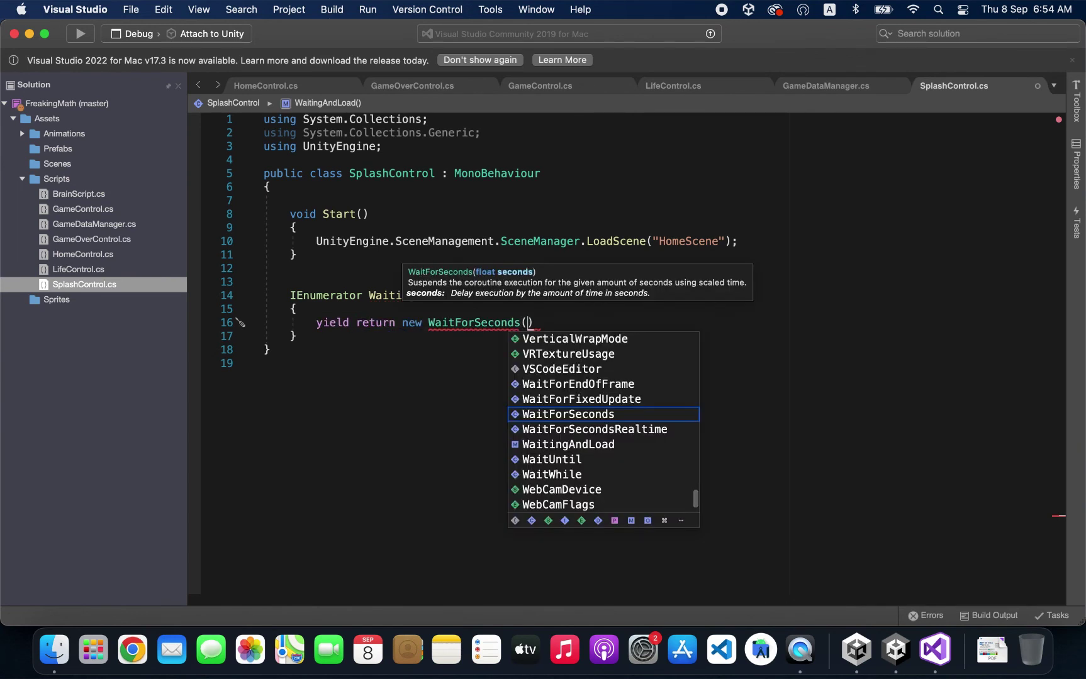
pyautogui.write('0.')
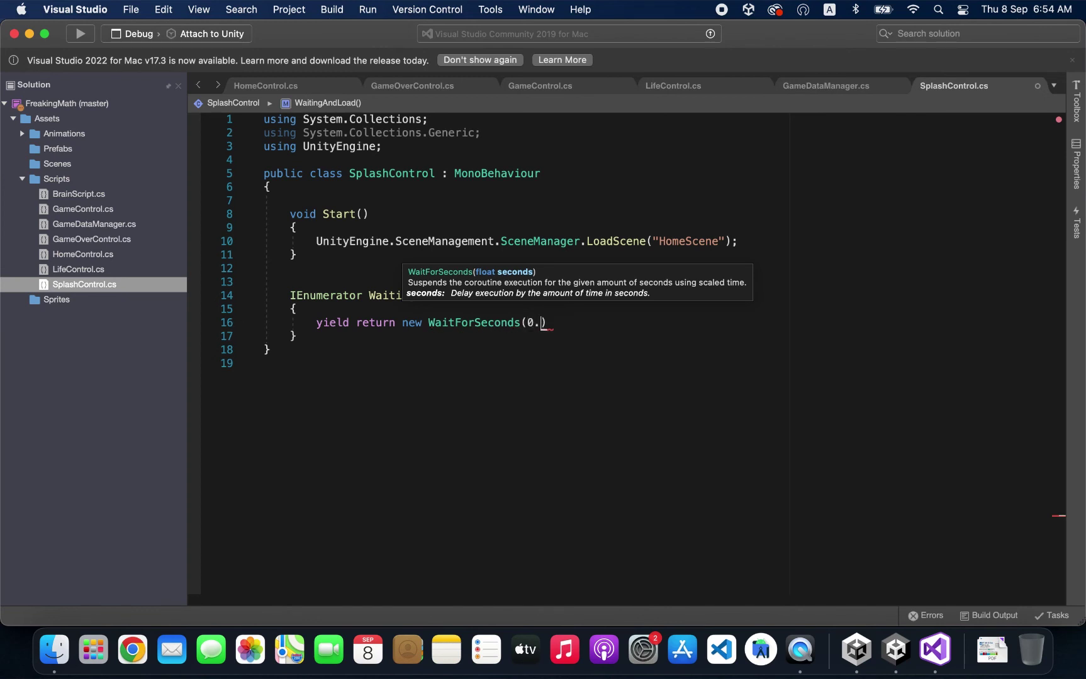
pyautogui.write('5f')
pyautogui.press('Right')
pyautogui.write(';')
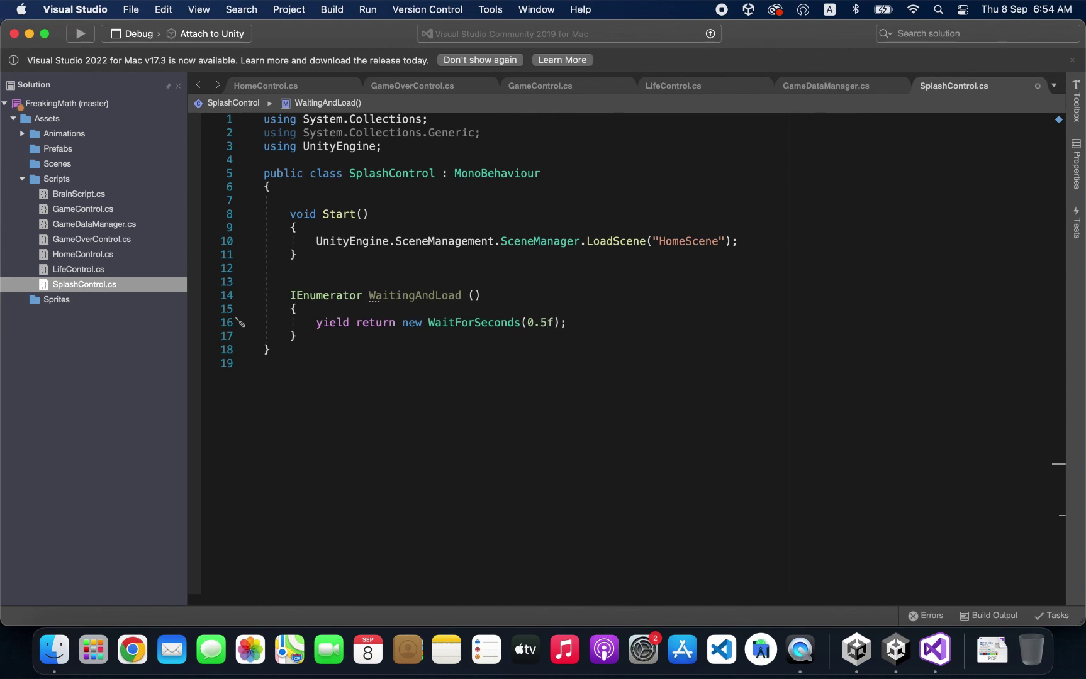
pyautogui.moveTo(534, 322)
# Step: Move the LoadScene("HomeScene") statement from Start to a new line after the wait
pyautogui.click(551, 322)
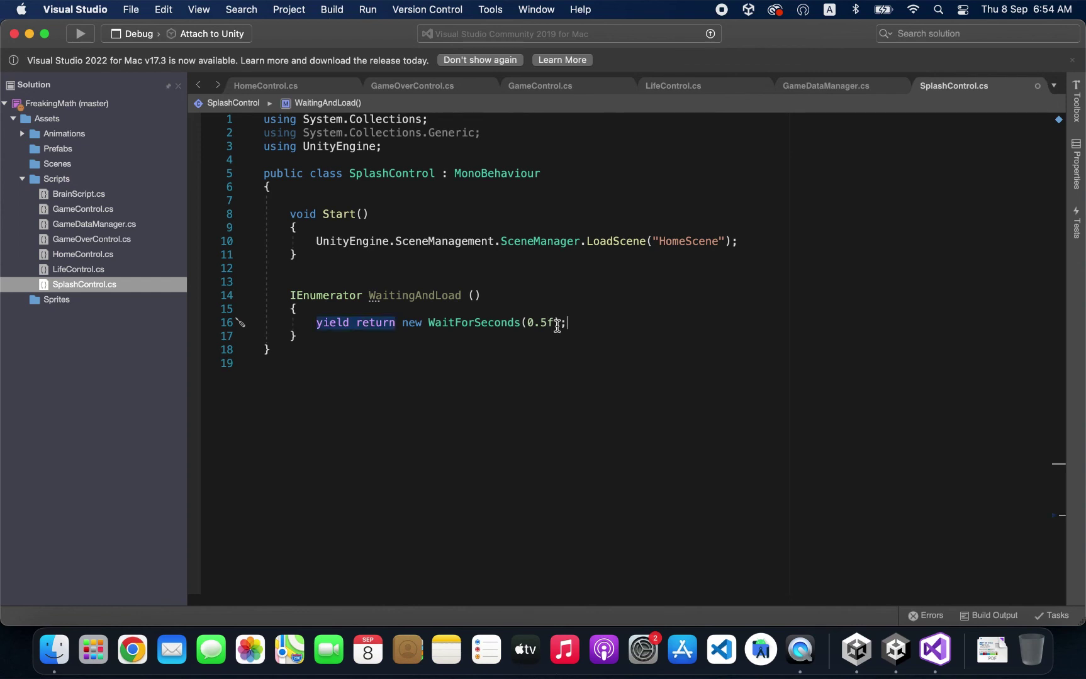
pyautogui.click(749, 241)
pyautogui.hotkey('shift', 'Home')
pyautogui.press('super+c')
pyautogui.press('BackSpace')
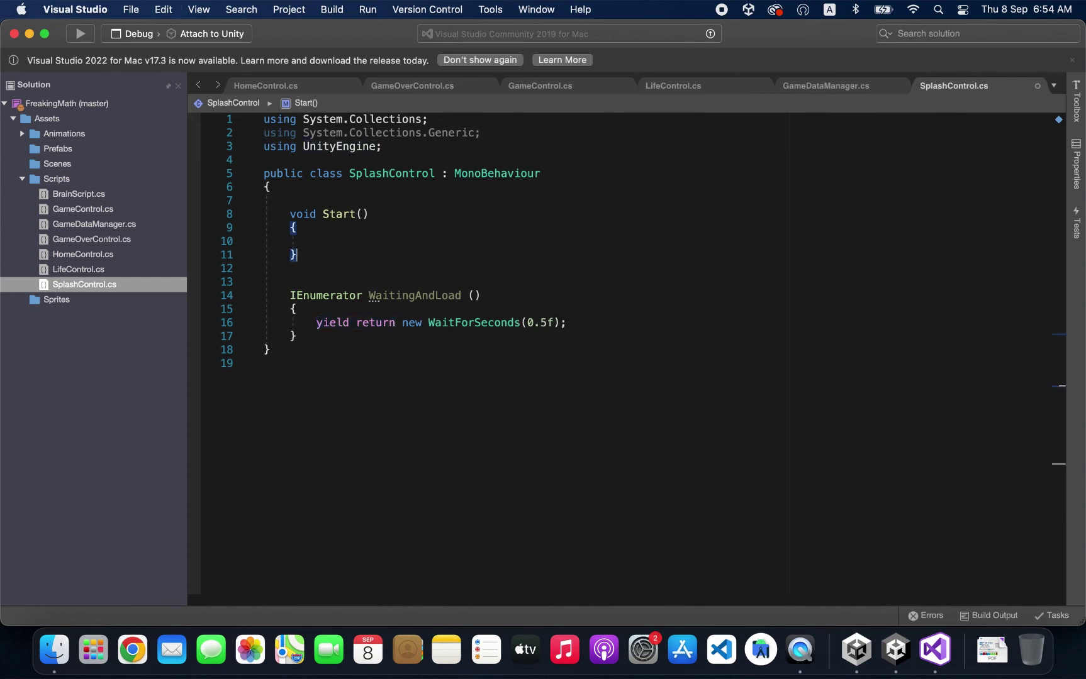
pyautogui.press('Down')
pyautogui.press('Down')
pyautogui.press('Down')
pyautogui.press('End')
pyautogui.write('\\')
pyautogui.press('super+v')
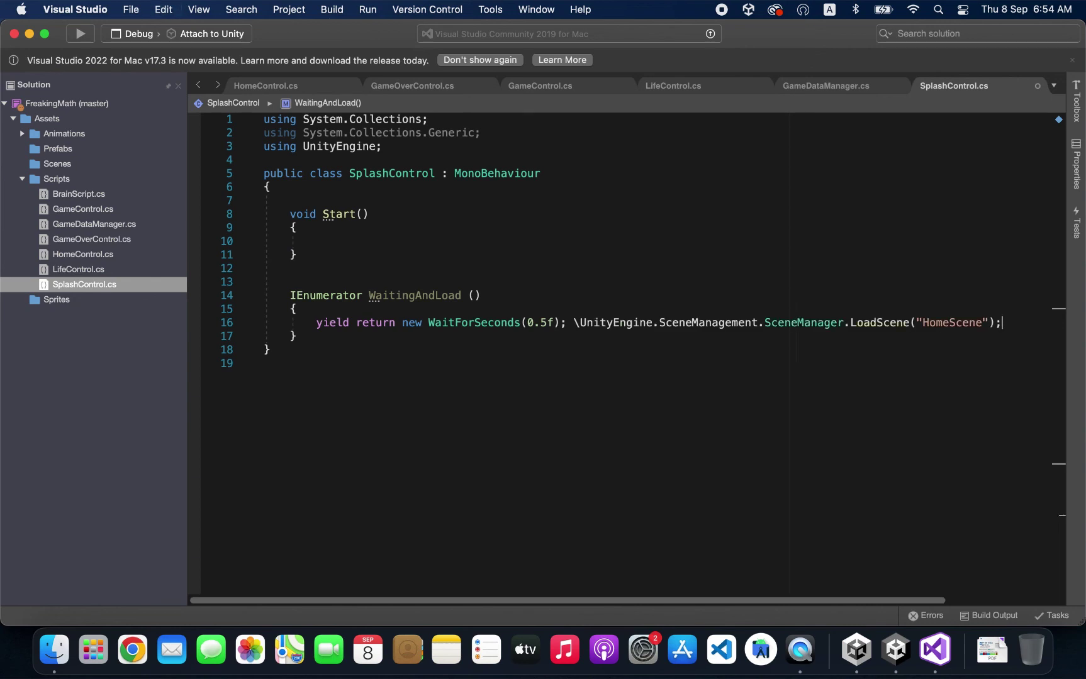
pyautogui.press('super+z')
pyautogui.press('super+z')
pyautogui.press('BackSpace')
pyautogui.press('Return')
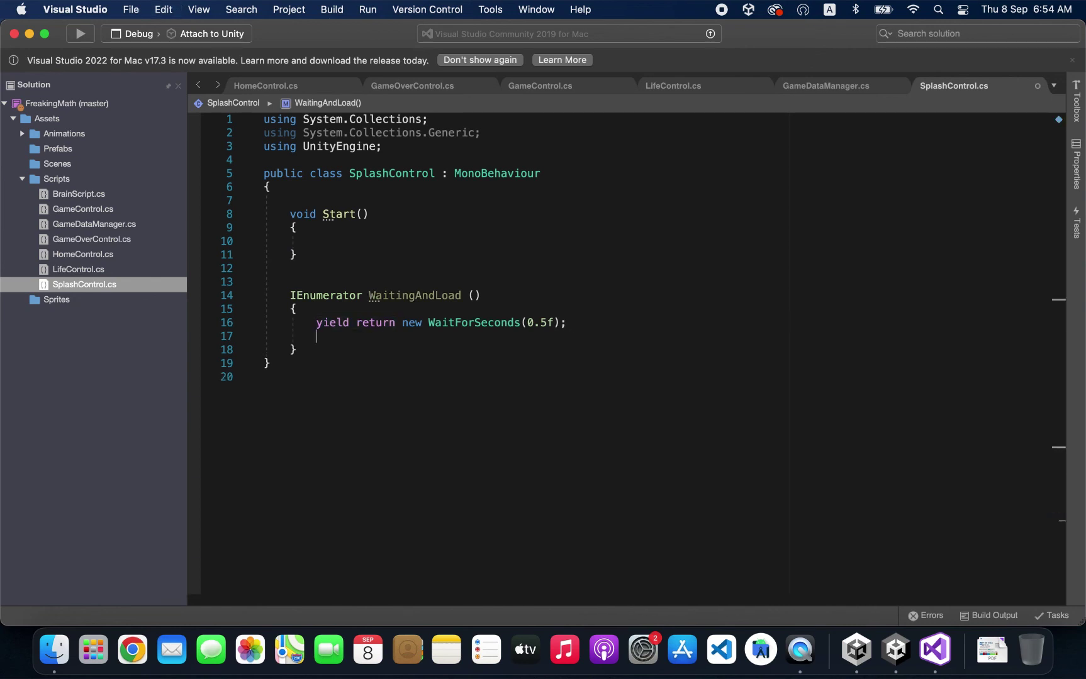
pyautogui.press('super+v')
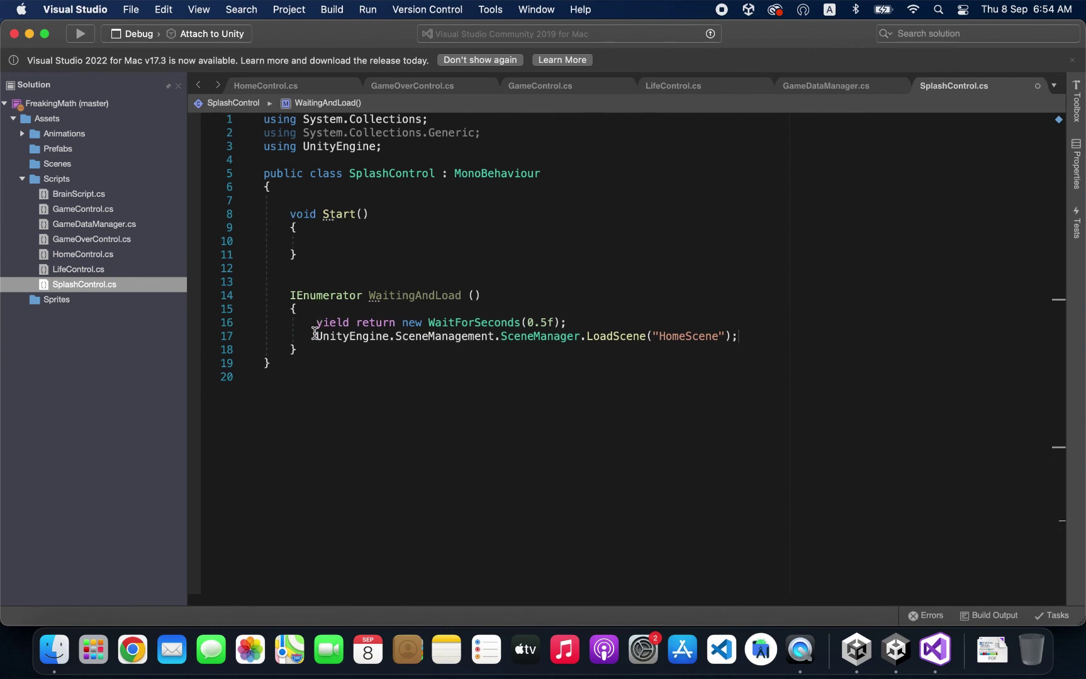
# Step: Type a direct WaitingAndLoad call on the empty line in Start
pyautogui.moveTo(315, 336); pyautogui.dragTo(781, 343)
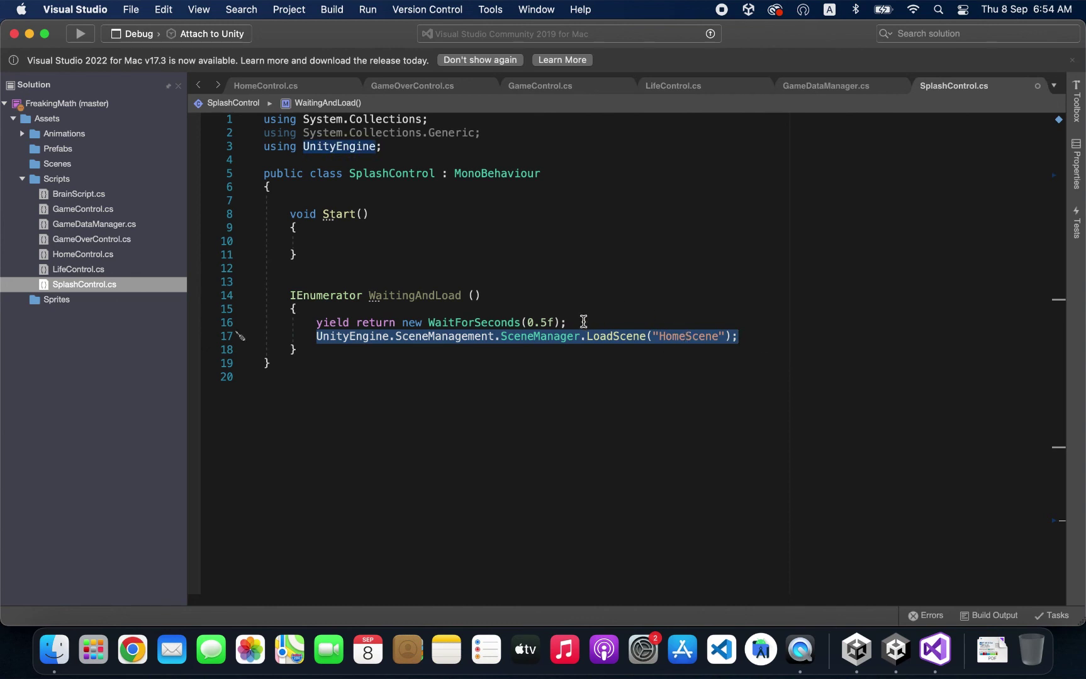
pyautogui.moveTo(583, 322); pyautogui.dragTo(317, 324)
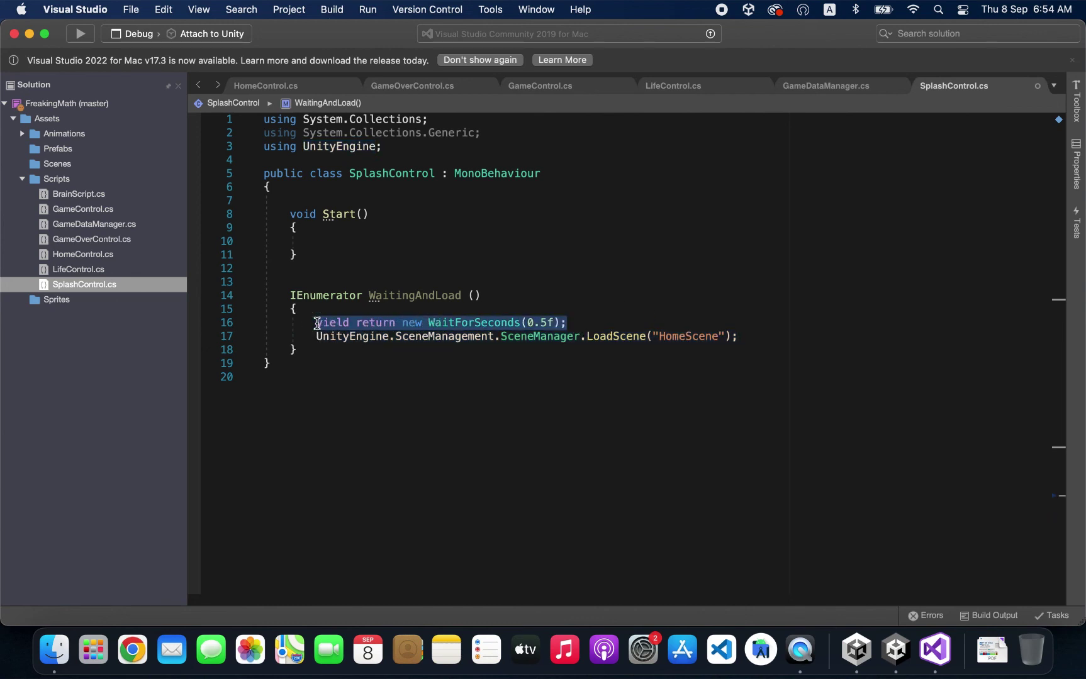
pyautogui.click(333, 243)
pyautogui.moveTo(370, 295); pyautogui.dragTo(472, 297)
pyautogui.press('super+c')
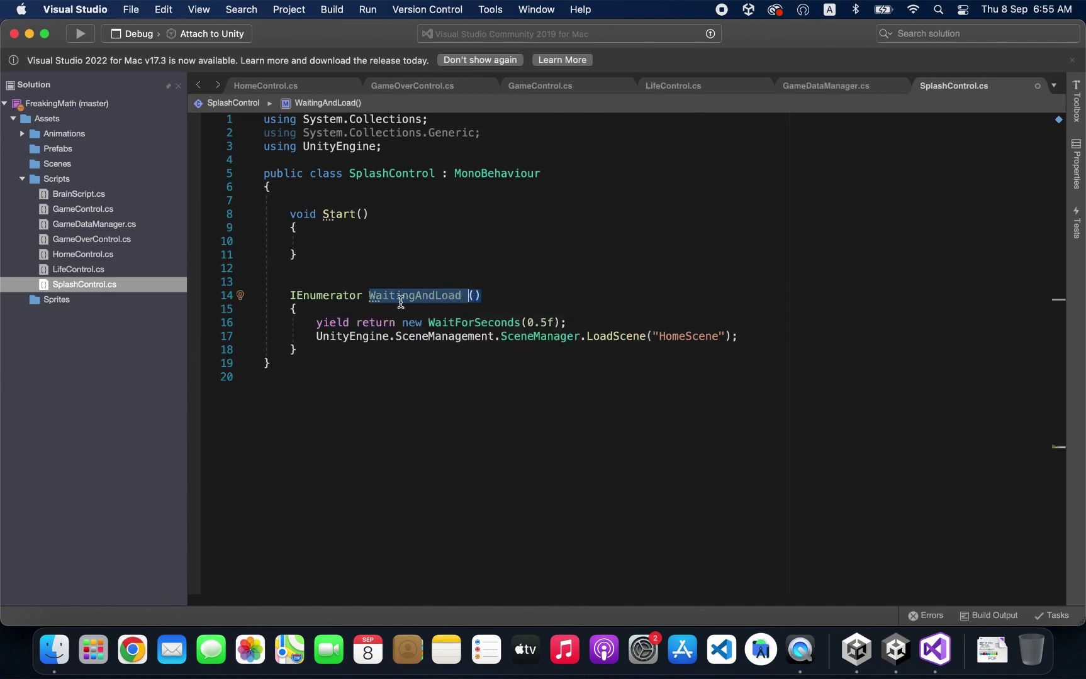
pyautogui.click(326, 240)
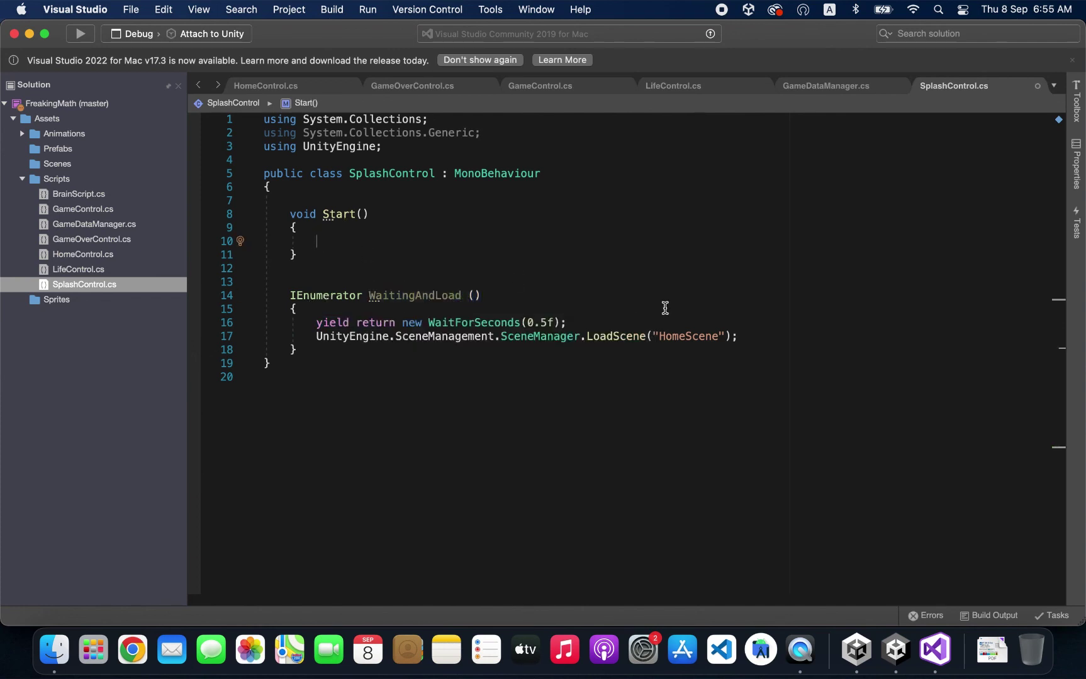
pyautogui.write('Wai')
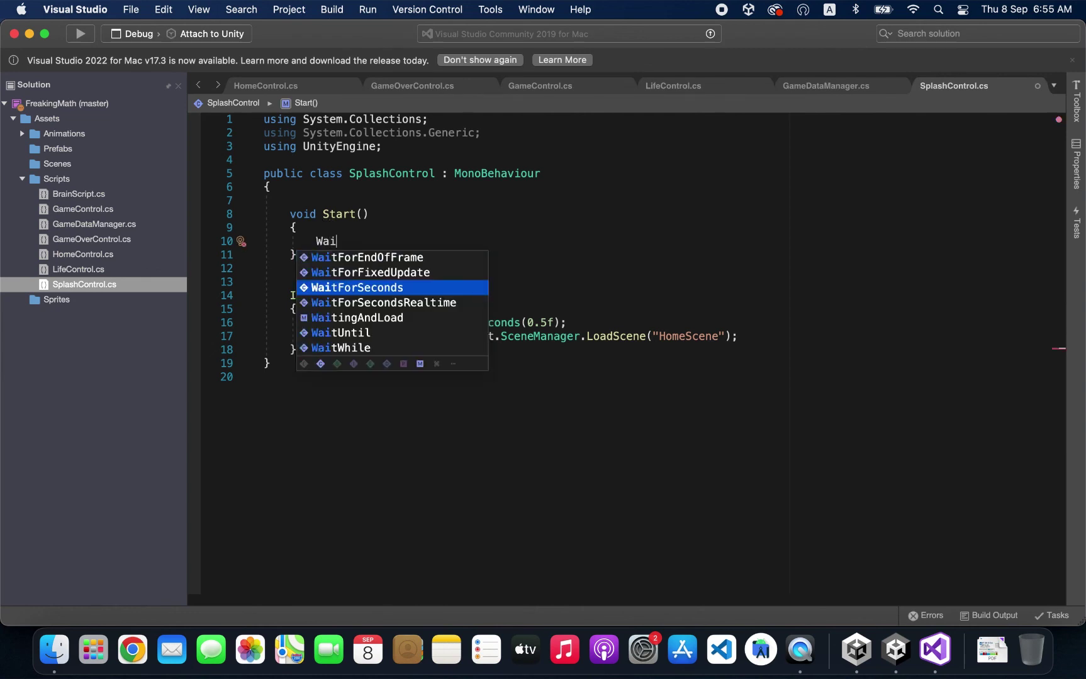
pyautogui.write('();')
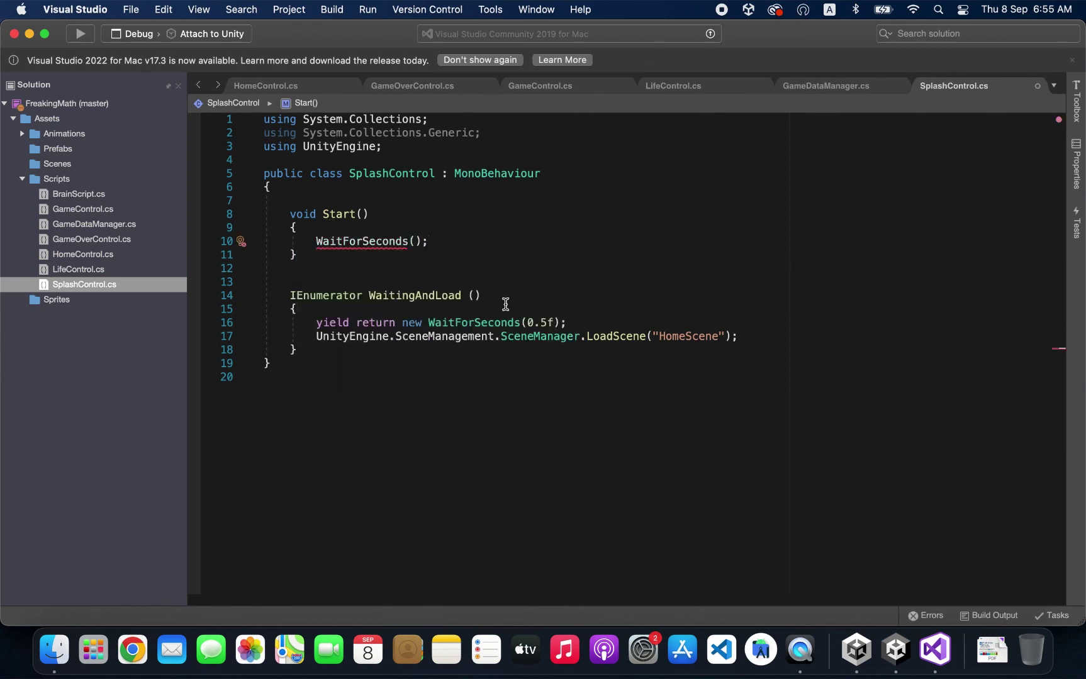
# Step: Fix the mis-completed call, then delete the direct WaitingAndLoad() call from Start
pyautogui.click(418, 295)
pyautogui.click(353, 239)
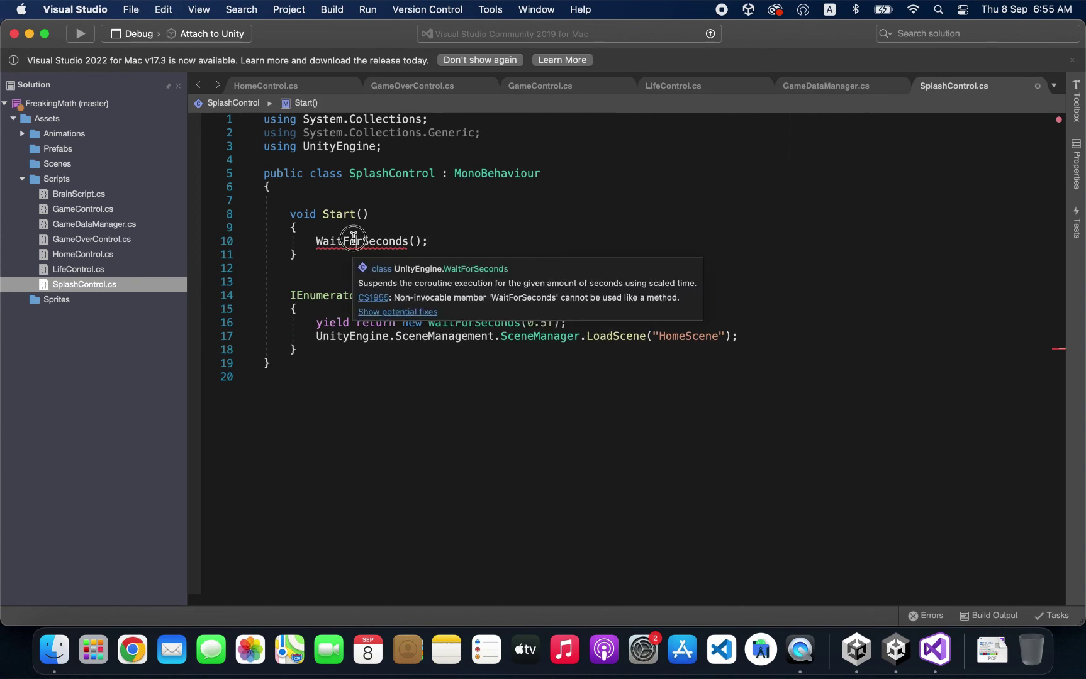
pyautogui.doubleClick(353, 241)
pyautogui.press('super+v')
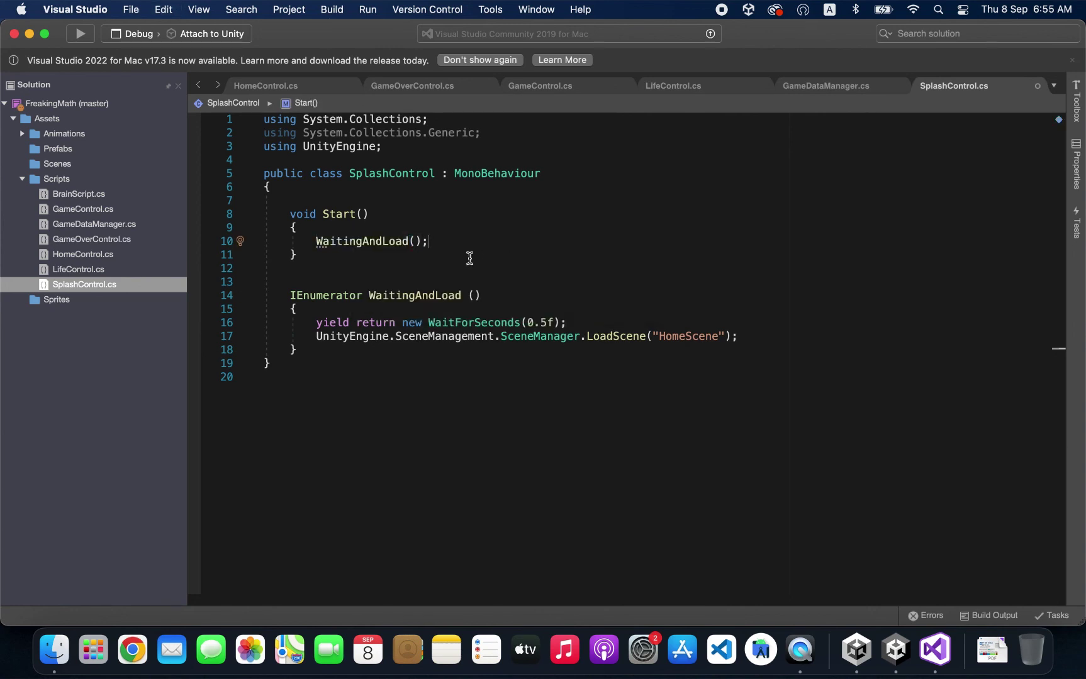
pyautogui.moveTo(315, 241); pyautogui.dragTo(461, 242)
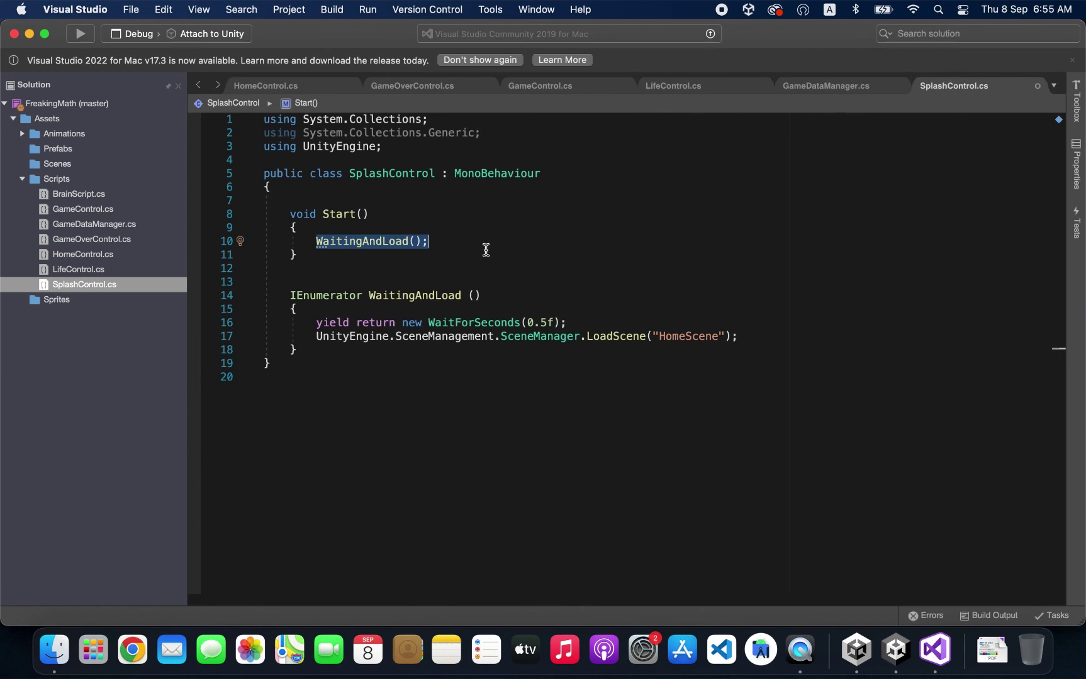
pyautogui.click(451, 242)
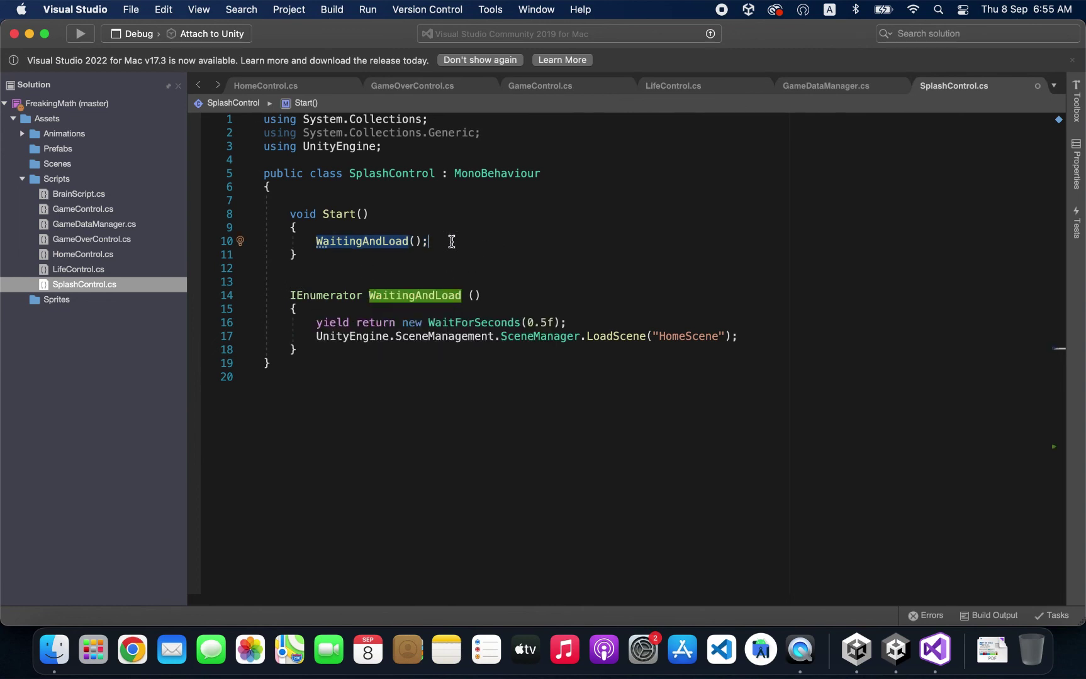
pyautogui.press('super+shift+Left')
pyautogui.press('BackSpace')
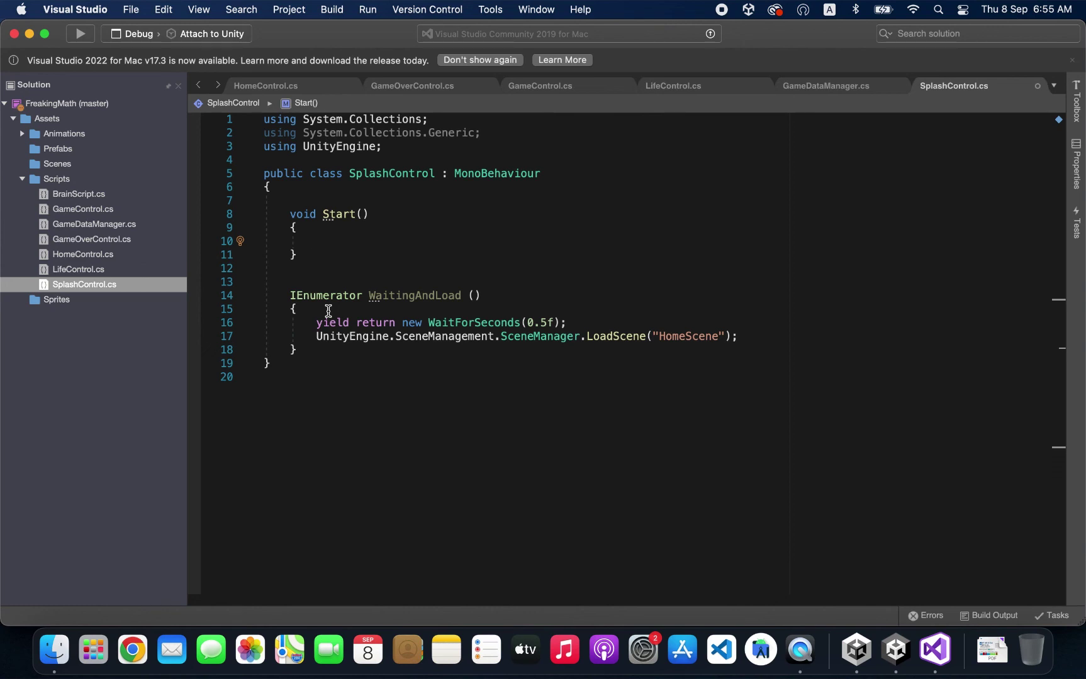
# Step: Write StartCoroutine(WaitingAndLoad()); in Start using autocomplete
pyautogui.write('Start')
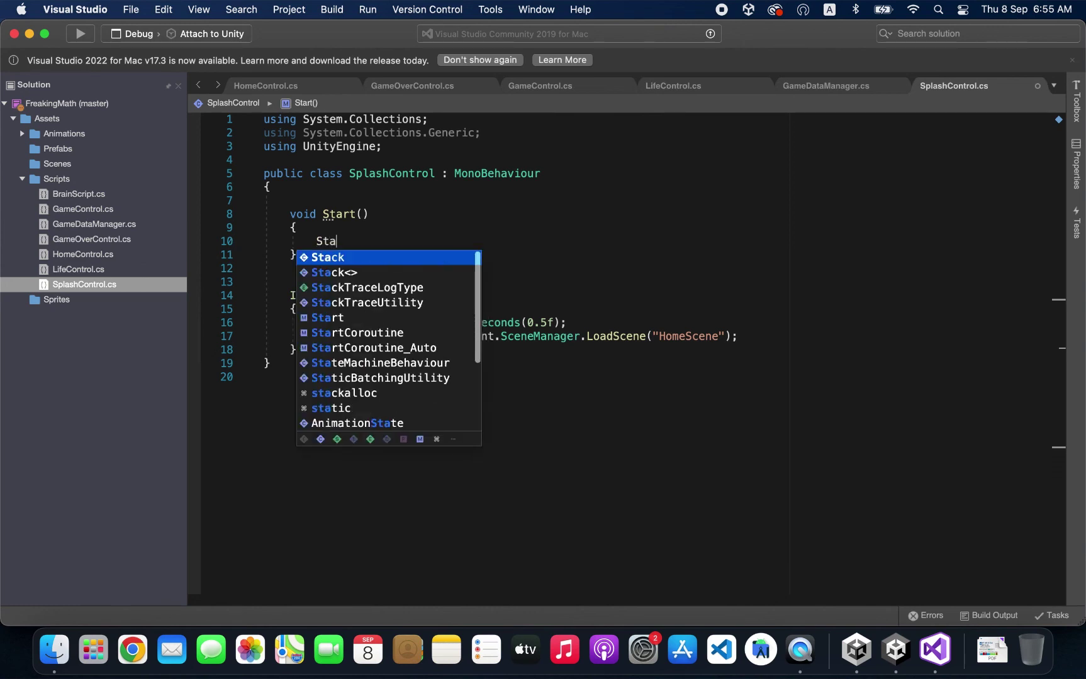
pyautogui.press('Down')
pyautogui.press('Return')
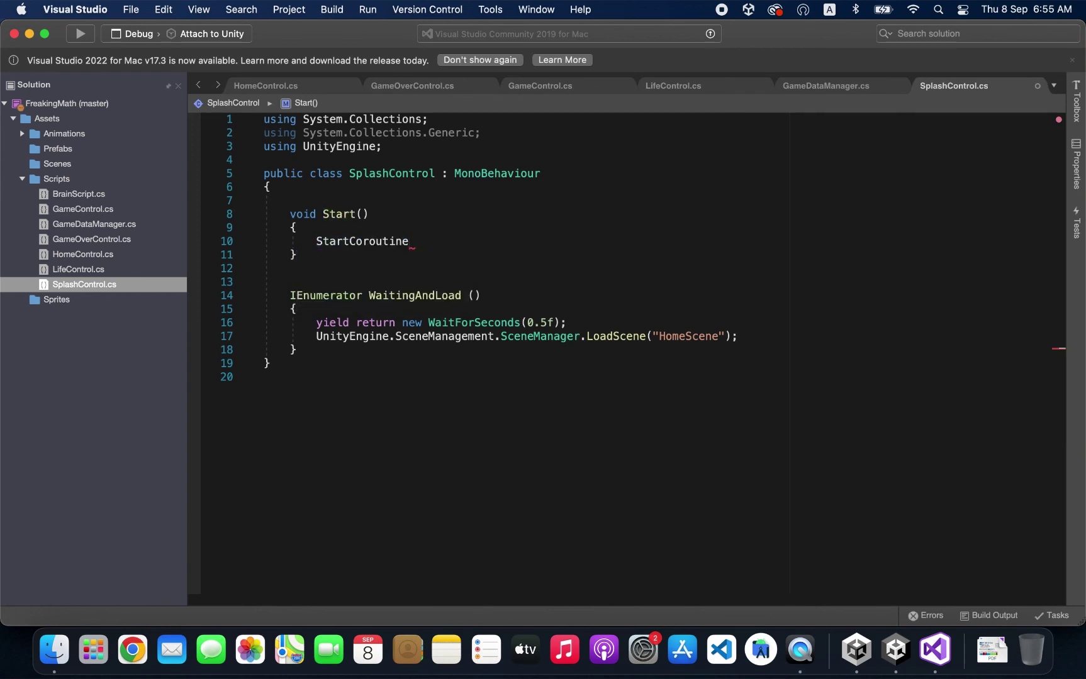
pyautogui.write('(')
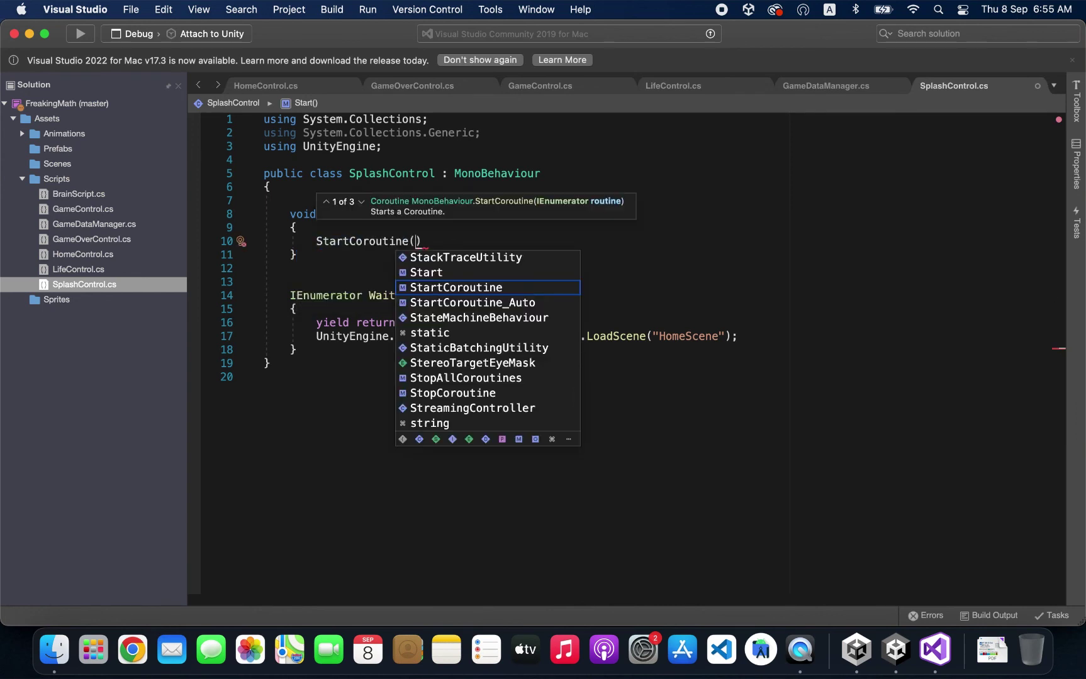
pyautogui.write('Wai')
pyautogui.press('Down')
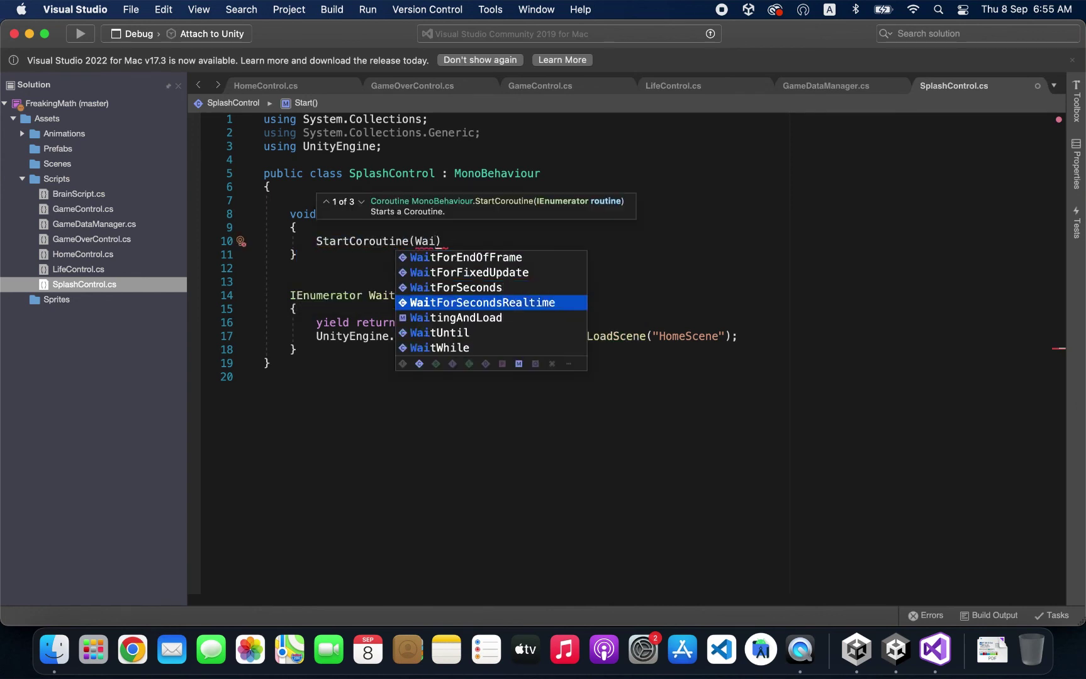
pyautogui.press('Down')
pyautogui.press('Return')
pyautogui.write('(')
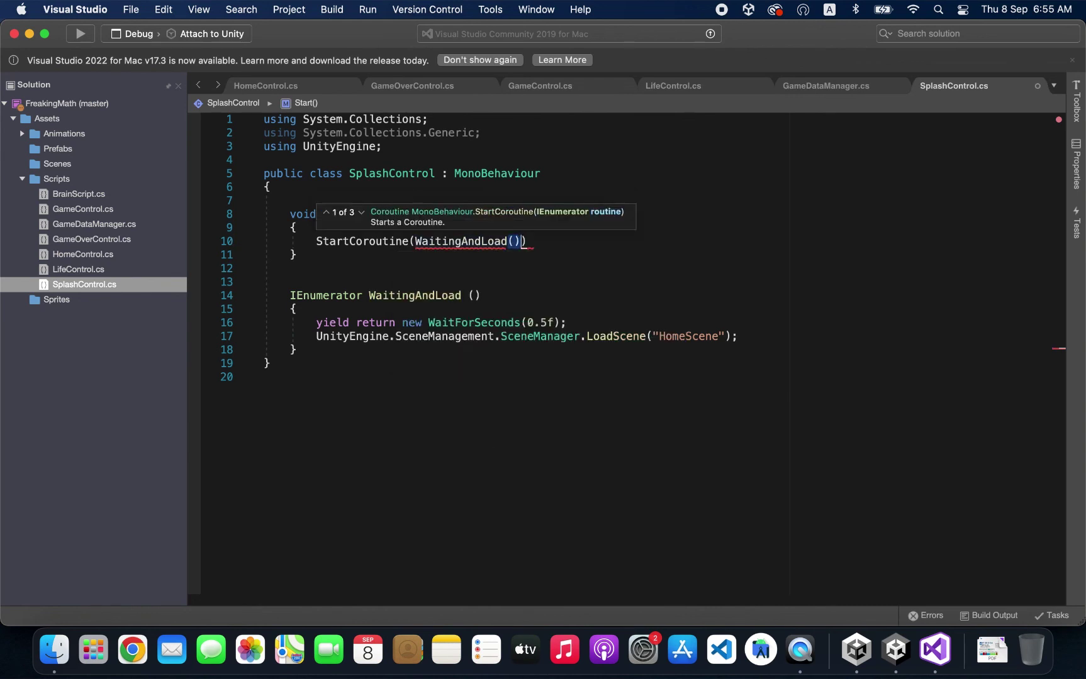
pyautogui.write('));')
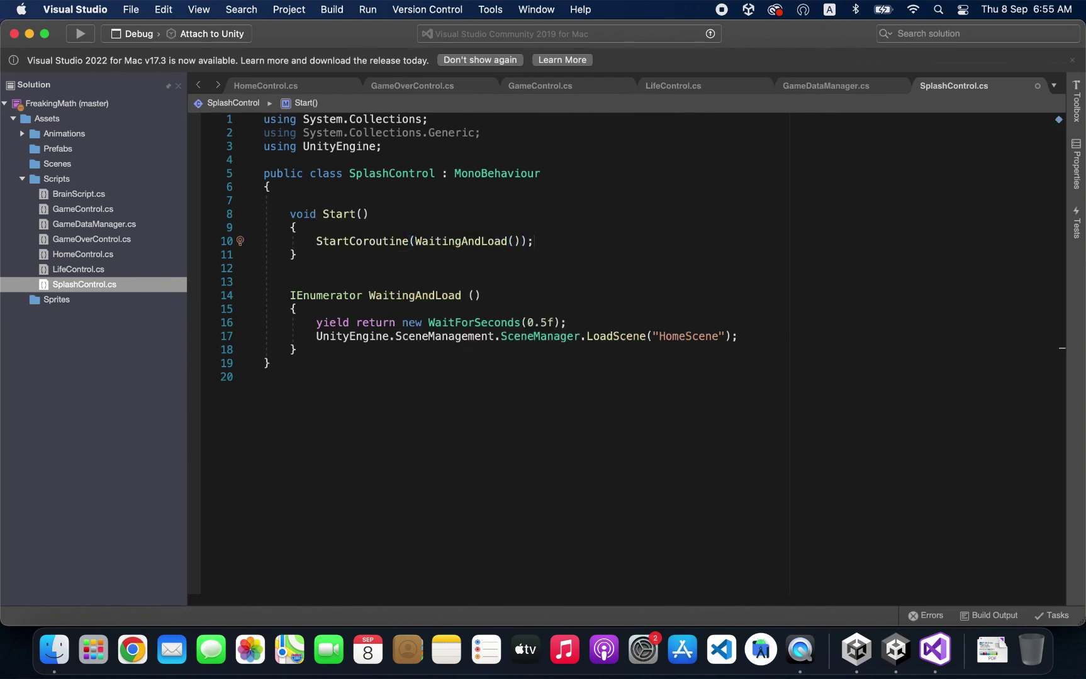
# Step: Review the StartCoroutine call and coroutine body, then save SplashControl.cs
pyautogui.moveTo(315, 241); pyautogui.dragTo(409, 239)
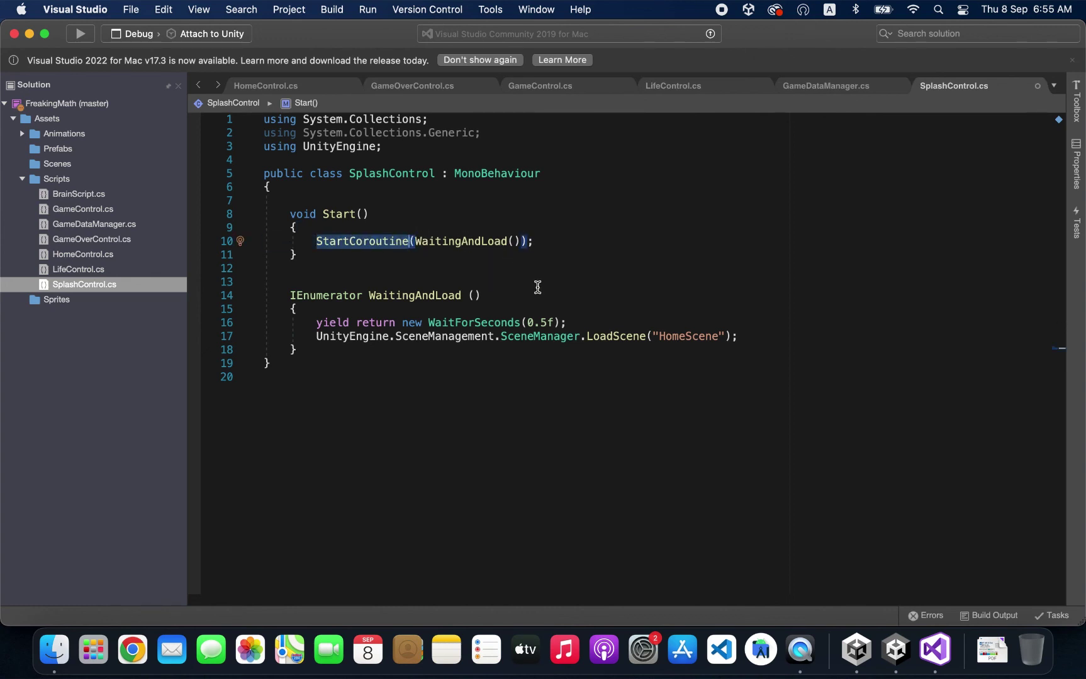
pyautogui.moveTo(289, 295); pyautogui.dragTo(308, 347)
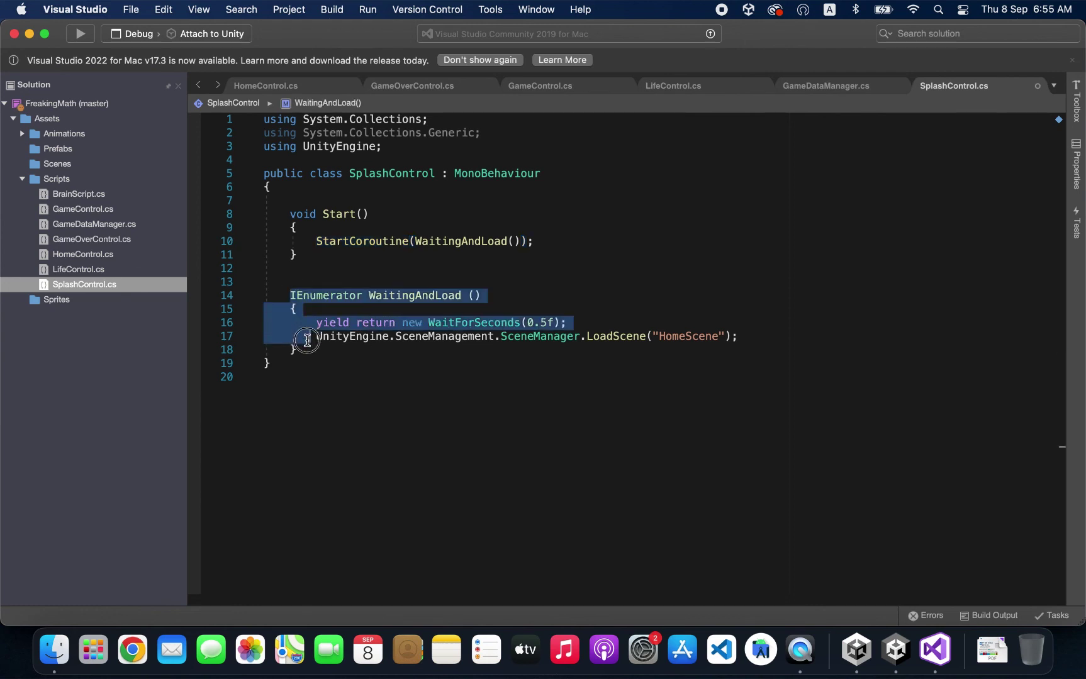
pyautogui.tripleClick(527, 322)
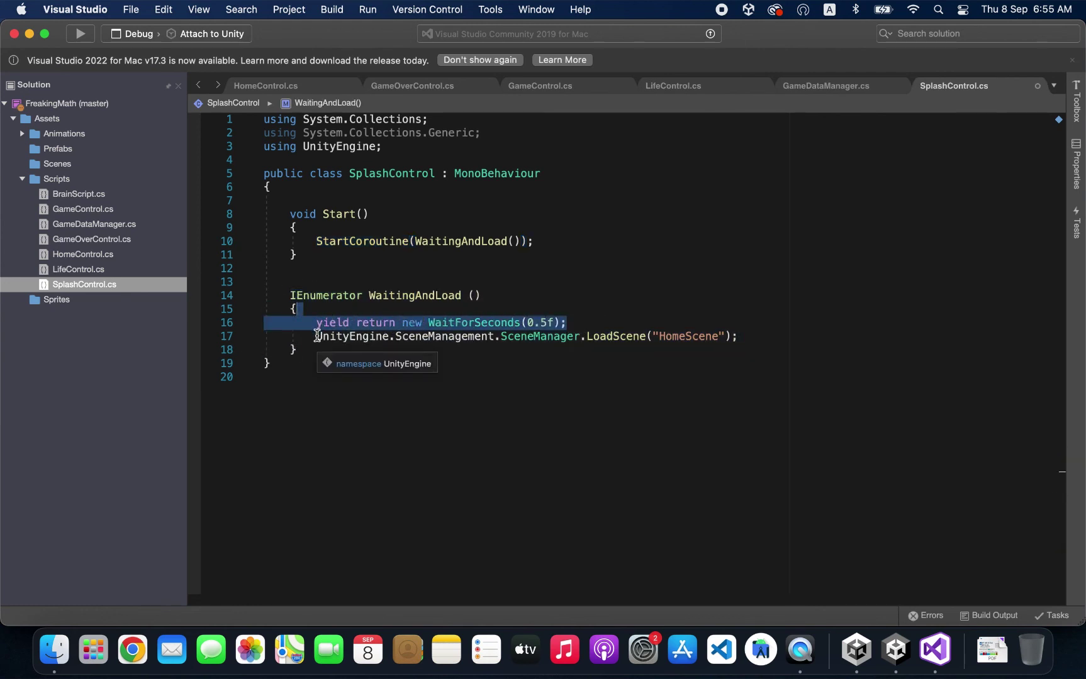
pyautogui.moveTo(316, 336)
pyautogui.mouseDown()
pyautogui.moveTo(761, 364)
pyautogui.moveTo(773, 340)
pyautogui.mouseUp()
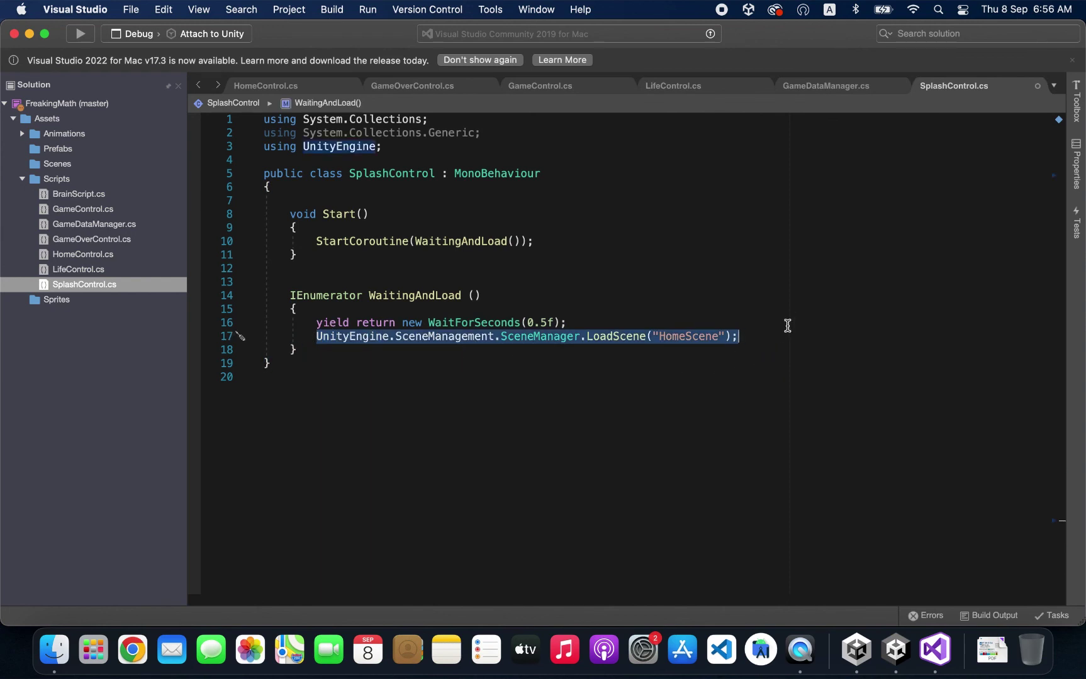
pyautogui.press('super+s')
pyautogui.click(909, 648)
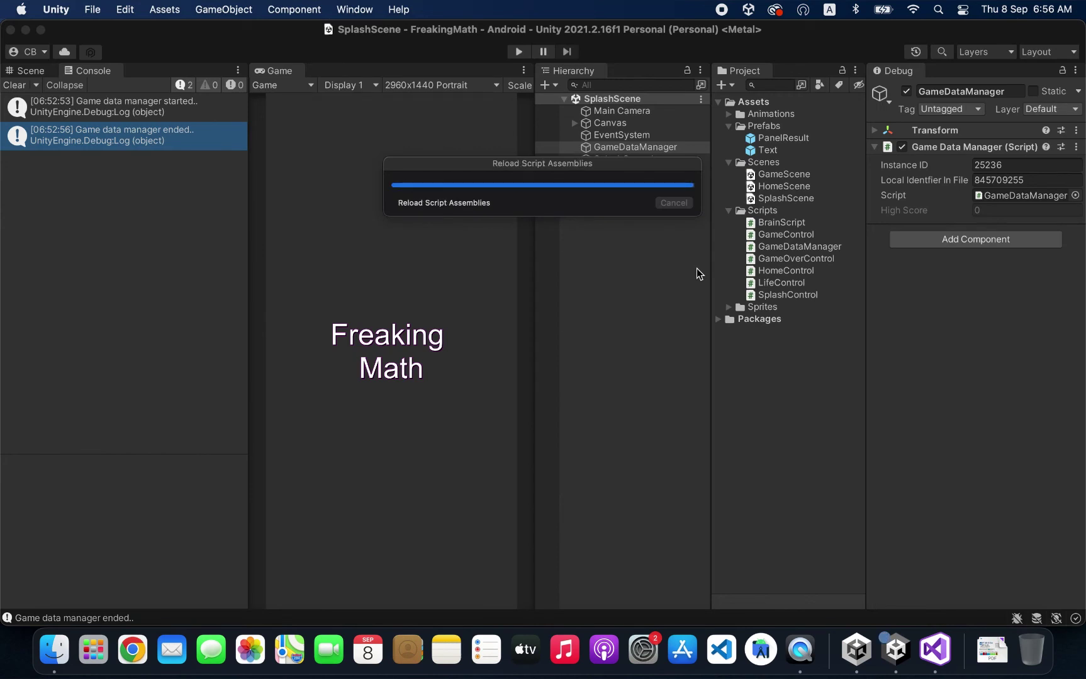
pyautogui.click(519, 53)
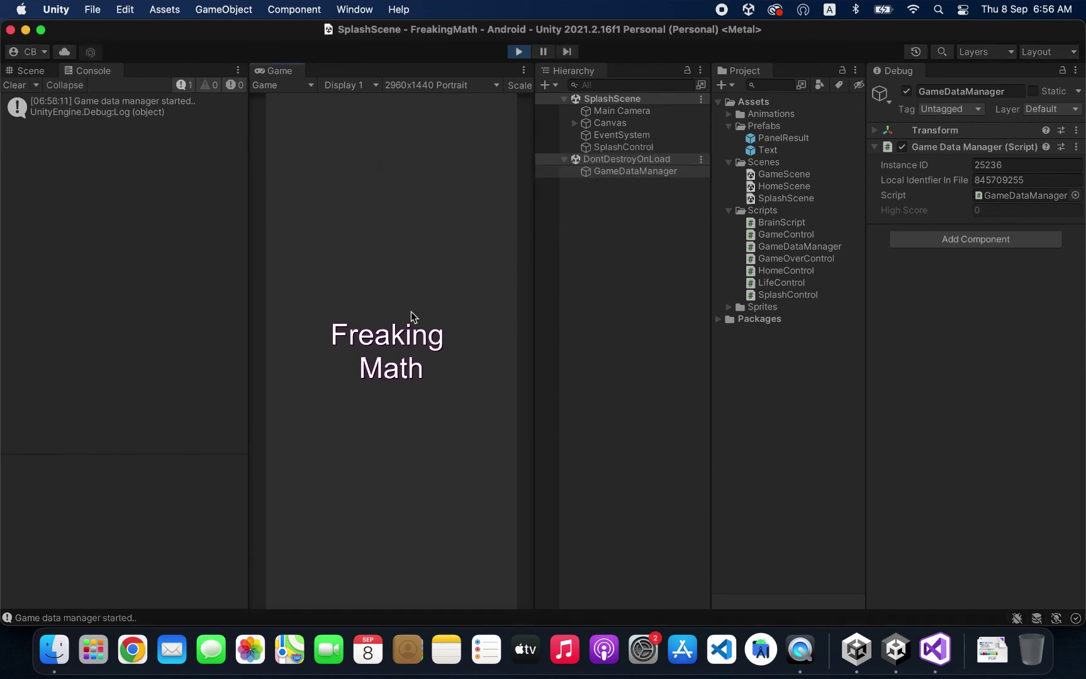
pyautogui.click(517, 54)
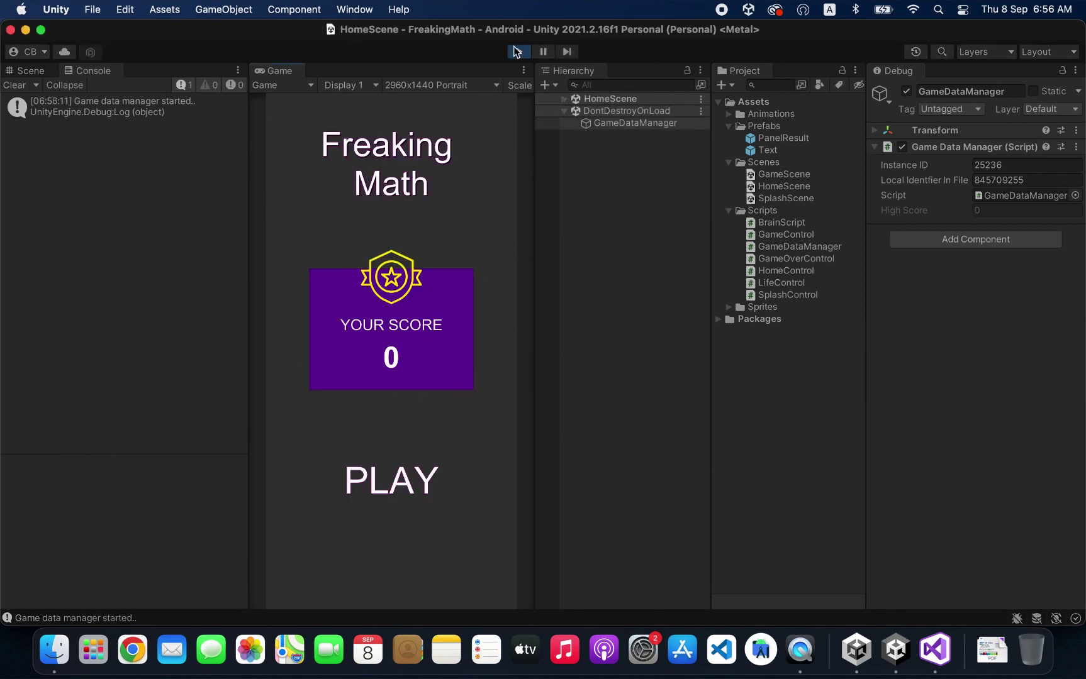
pyautogui.press('super+Tab')
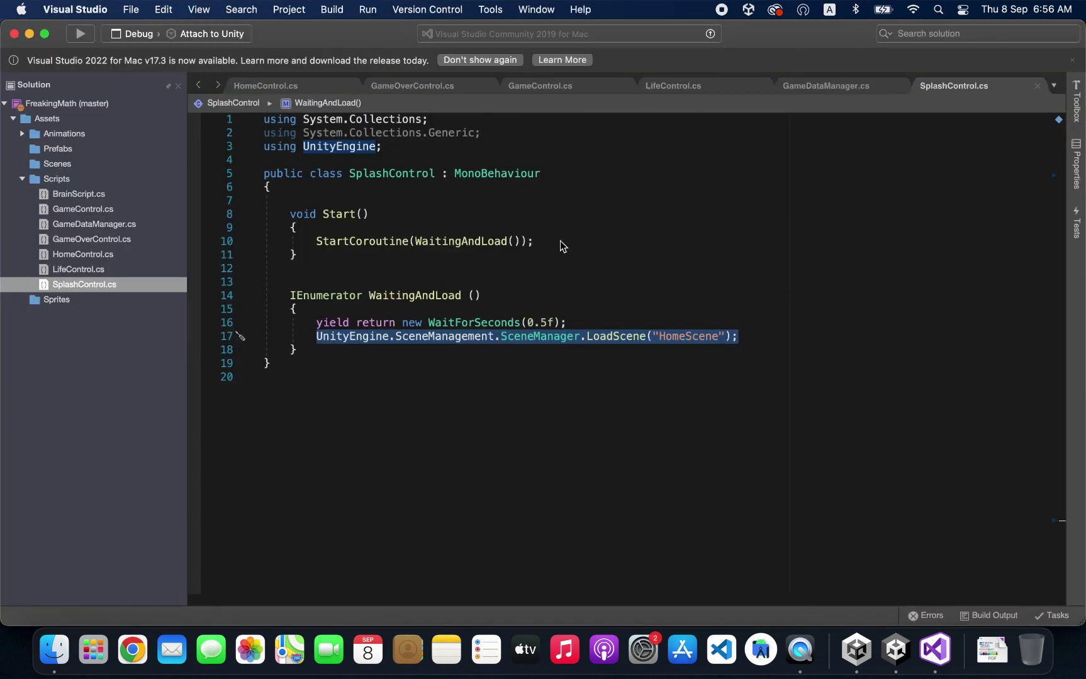
# Step: Add [SerializeField] float delayBeforeHome = 0.5f; as a new field in SplashControl
pyautogui.click(758, 365)
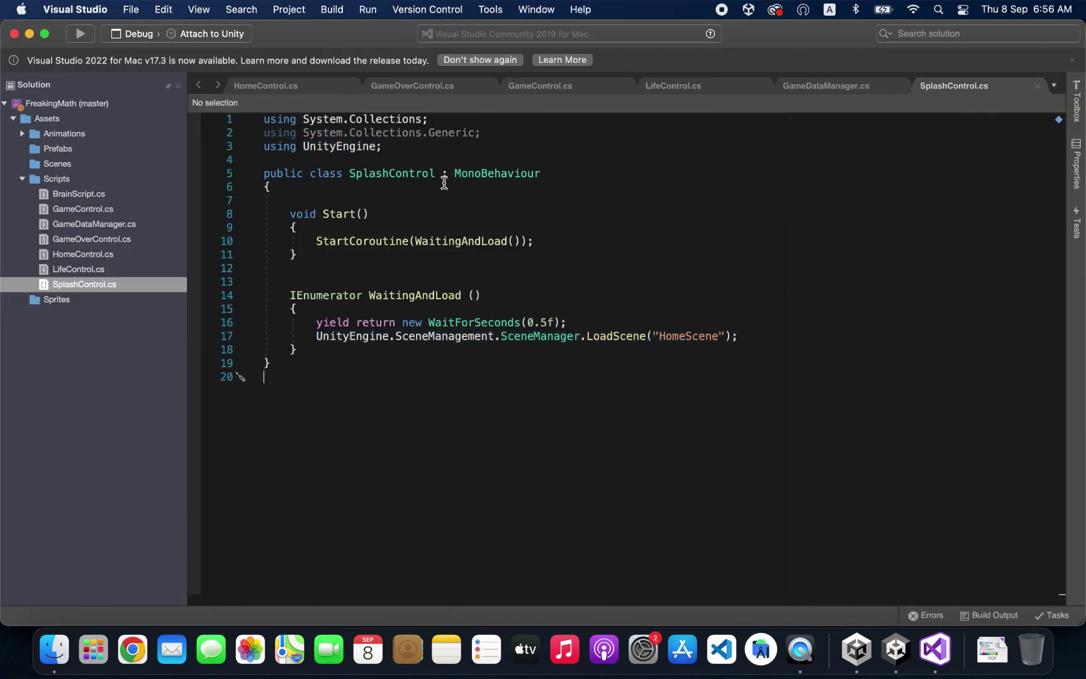
pyautogui.press('Up')
pyautogui.press('Up')
pyautogui.press('Up')
pyautogui.press('Return')
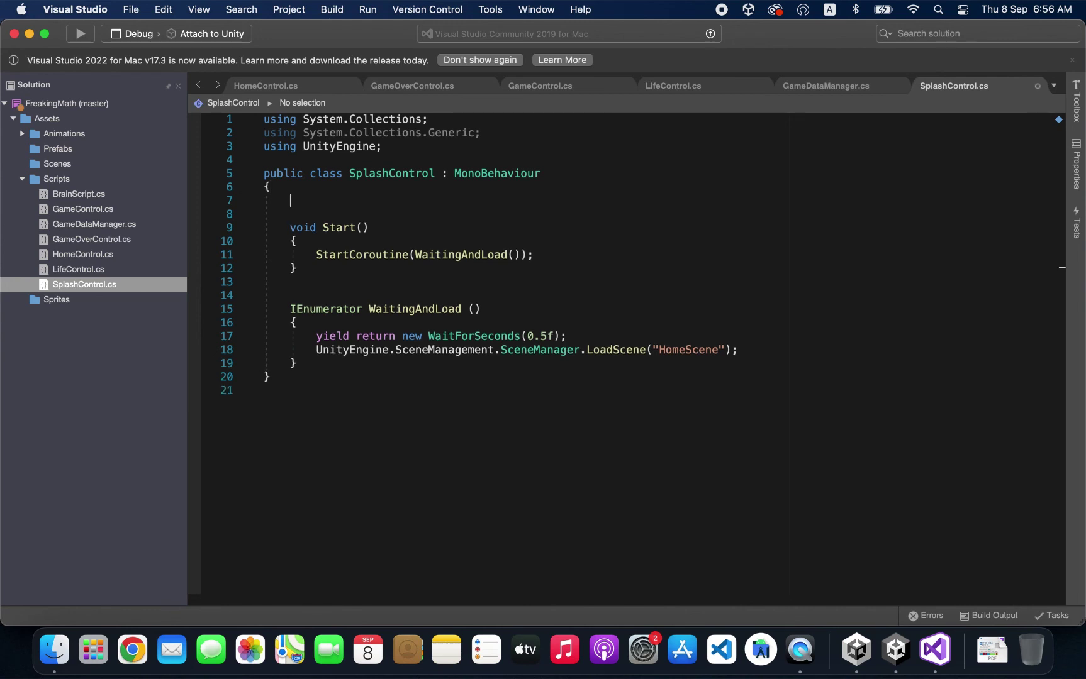
pyautogui.write('[ser')
pyautogui.press('Return')
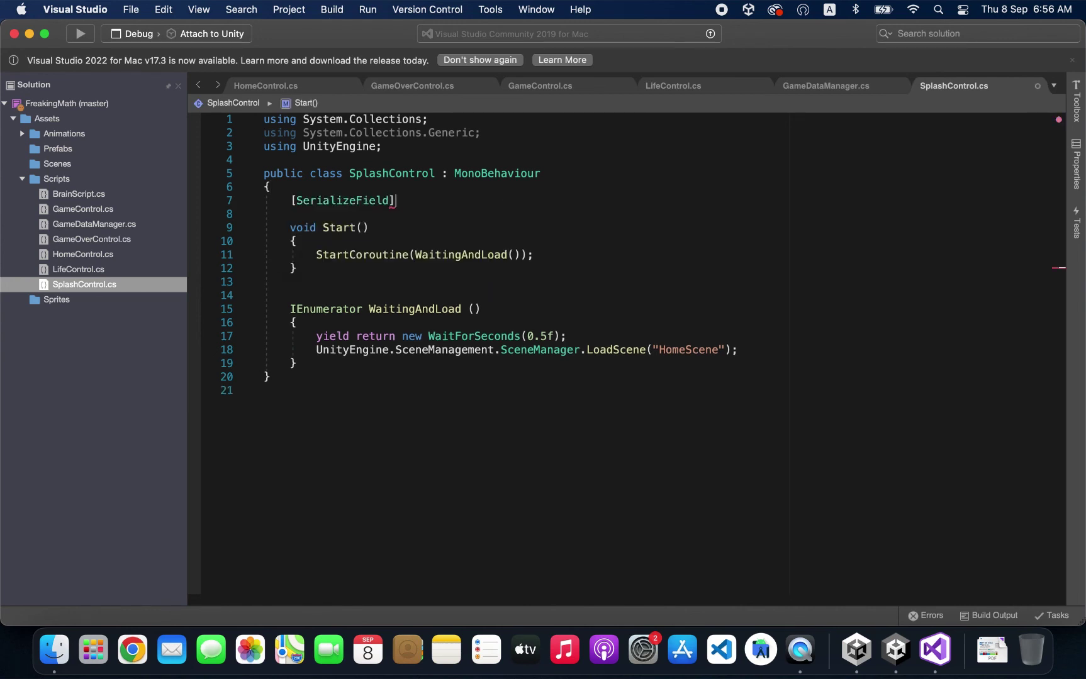
pyautogui.write('flo')
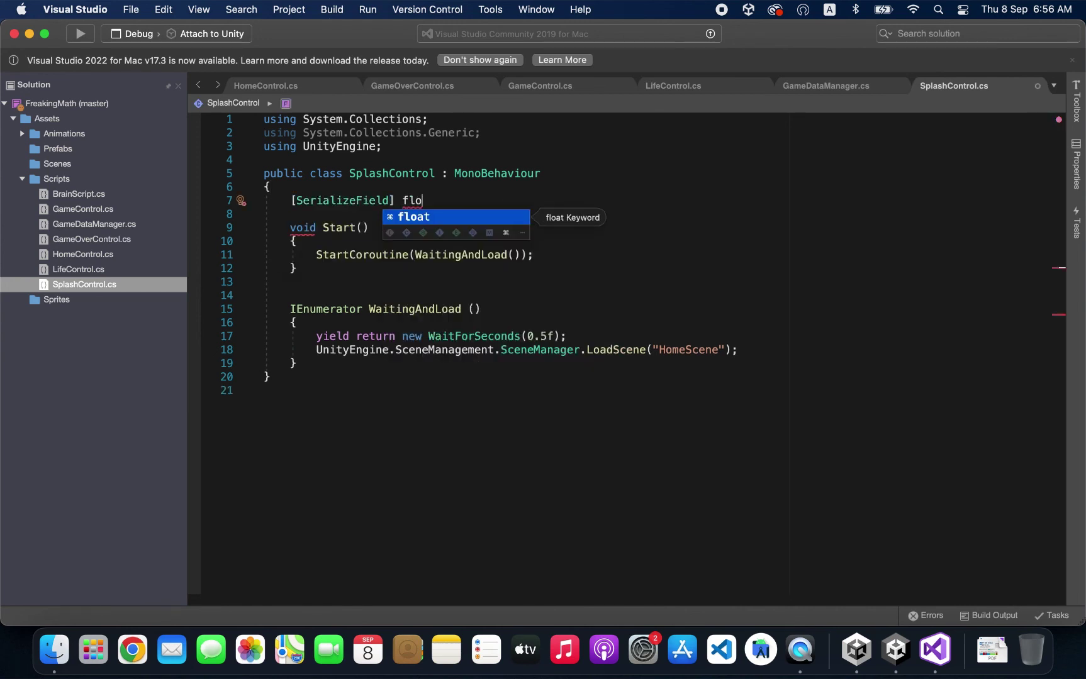
pyautogui.write('at delayBeo')
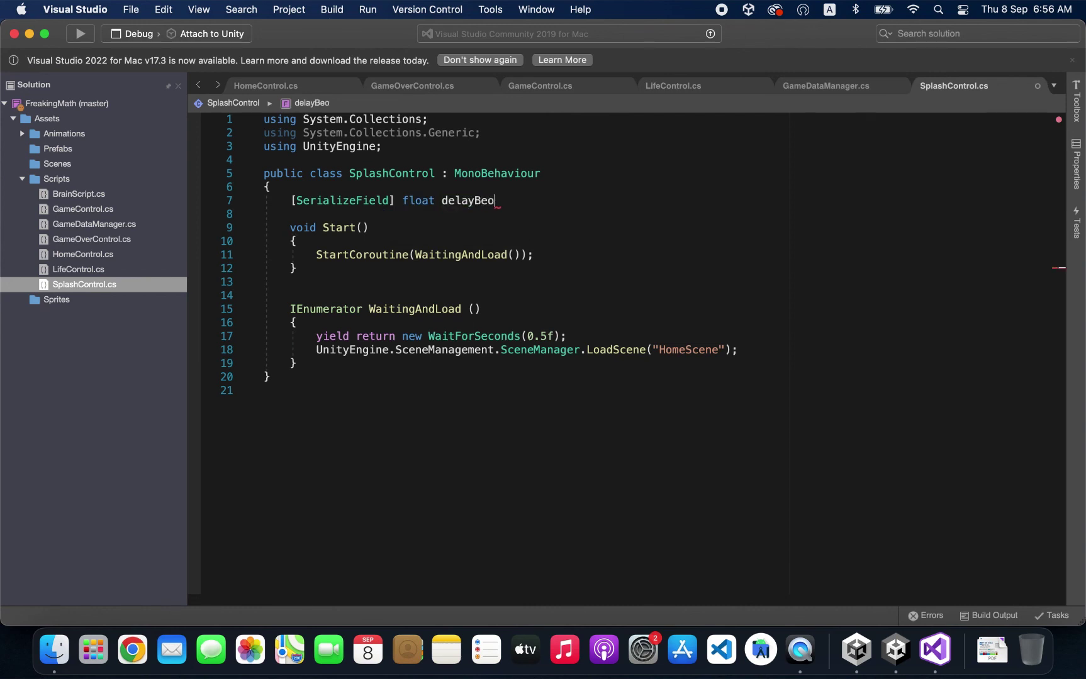
pyautogui.press('BackSpace')
pyautogui.write('foreHo')
pyautogui.write('me = ')
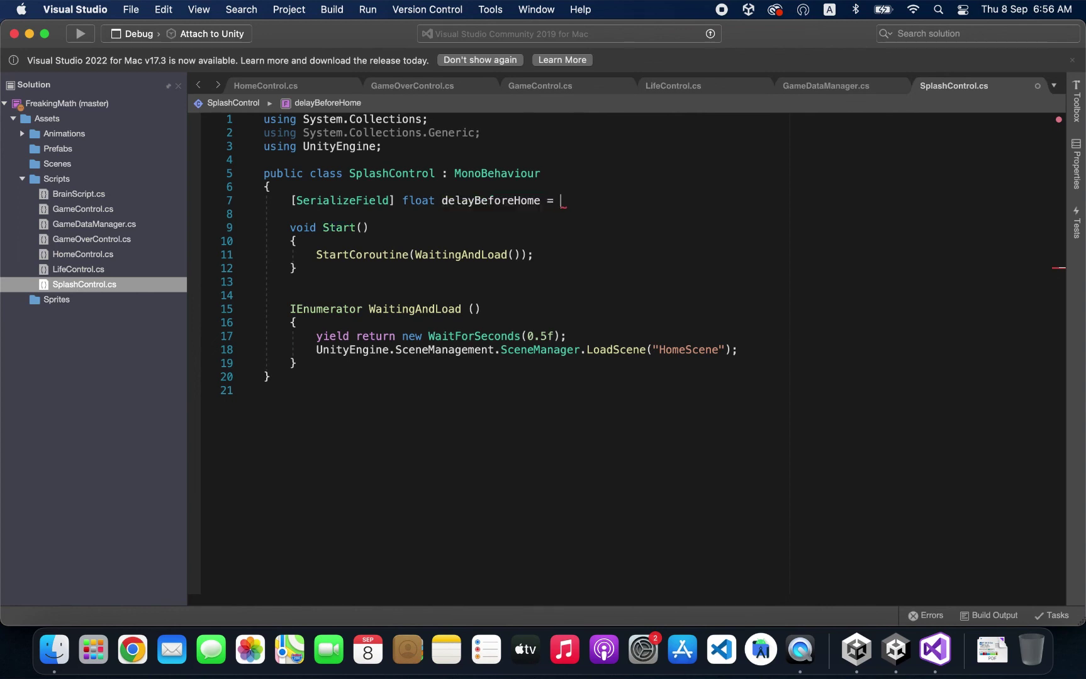
pyautogui.write('0.5f;')
# Step: Replace the hard-coded 0.5f in WaitForSeconds with delayBeforeHome and save
pyautogui.doubleClick(521, 201)
pyautogui.press('super+c')
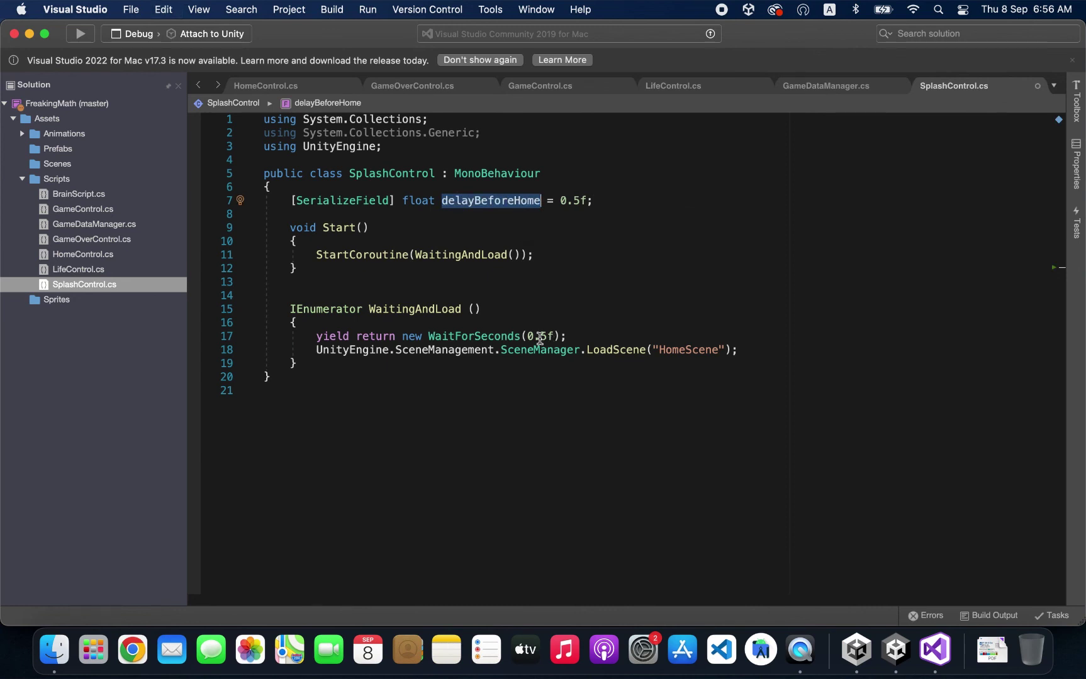
pyautogui.moveTo(527, 336); pyautogui.dragTo(552, 336)
pyautogui.press('super+v')
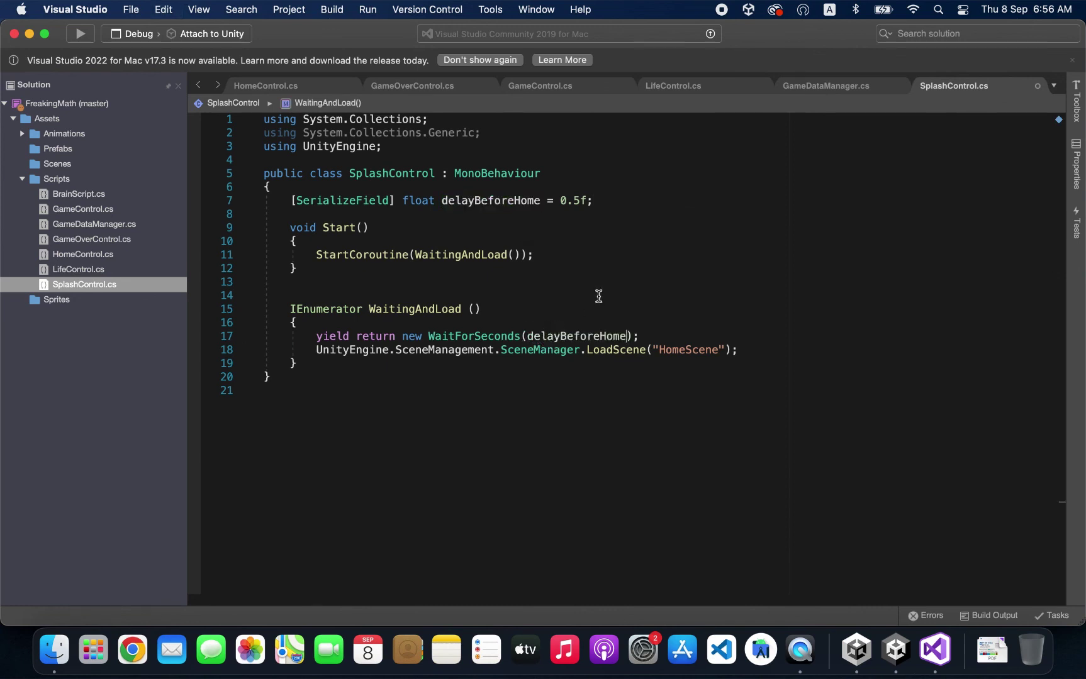
pyautogui.click(625, 282)
pyautogui.press('super+s')
pyautogui.click(895, 654)
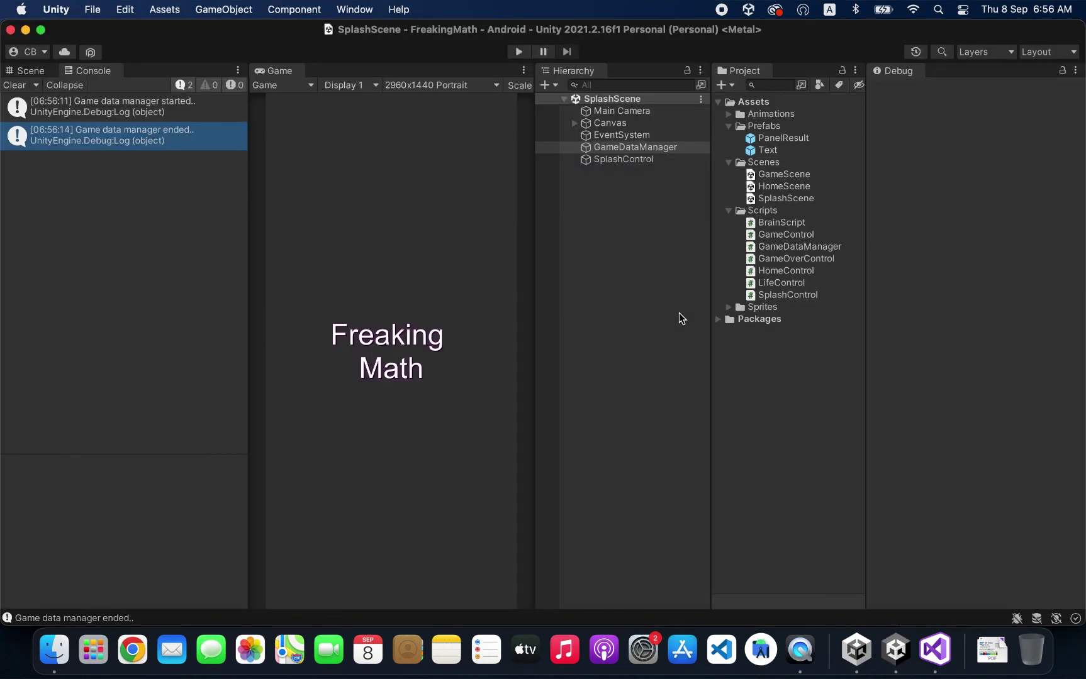
# Step: Set SplashControl's Delay Before Home to 1, then play and stop a test run
pyautogui.click(617, 161)
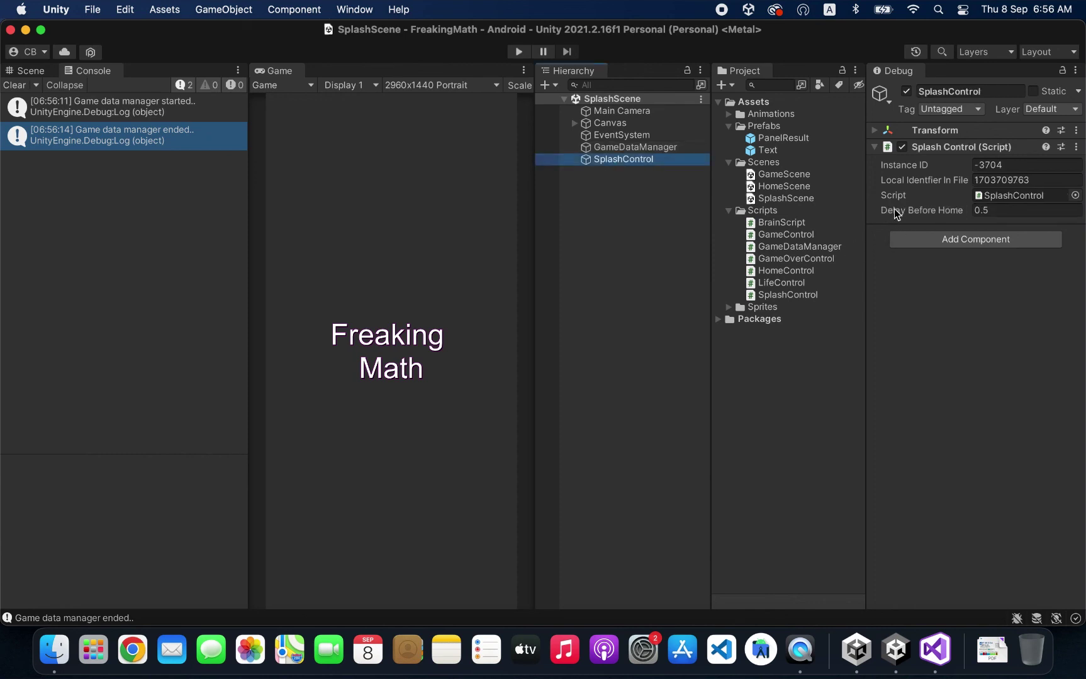
pyautogui.click(999, 211)
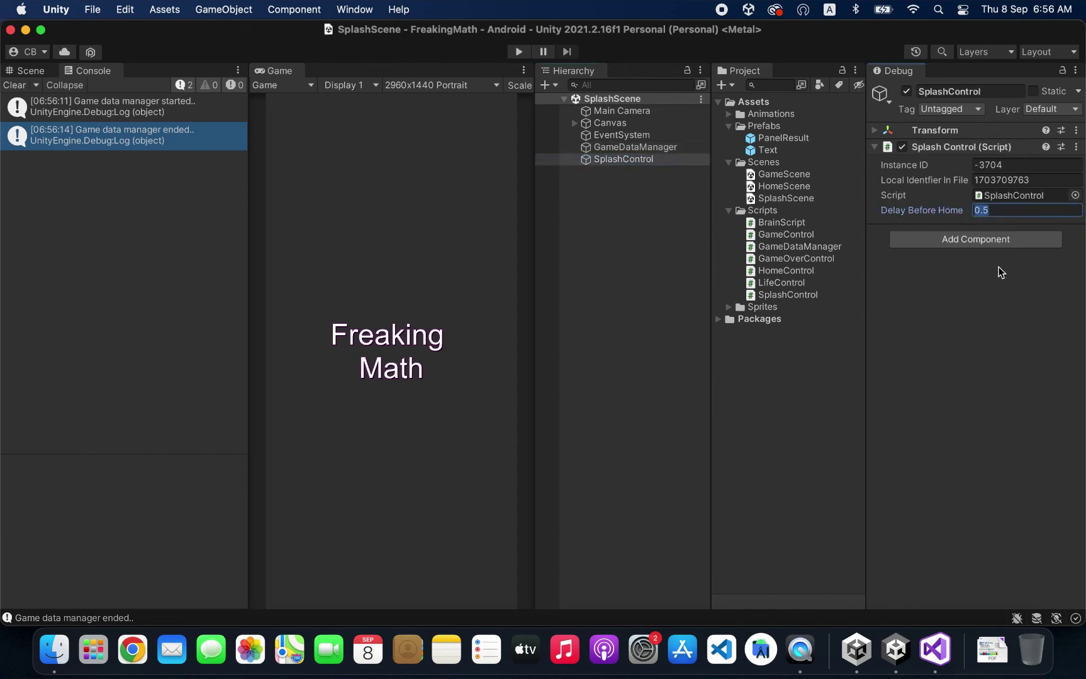
pyautogui.write('1')
pyautogui.click(518, 53)
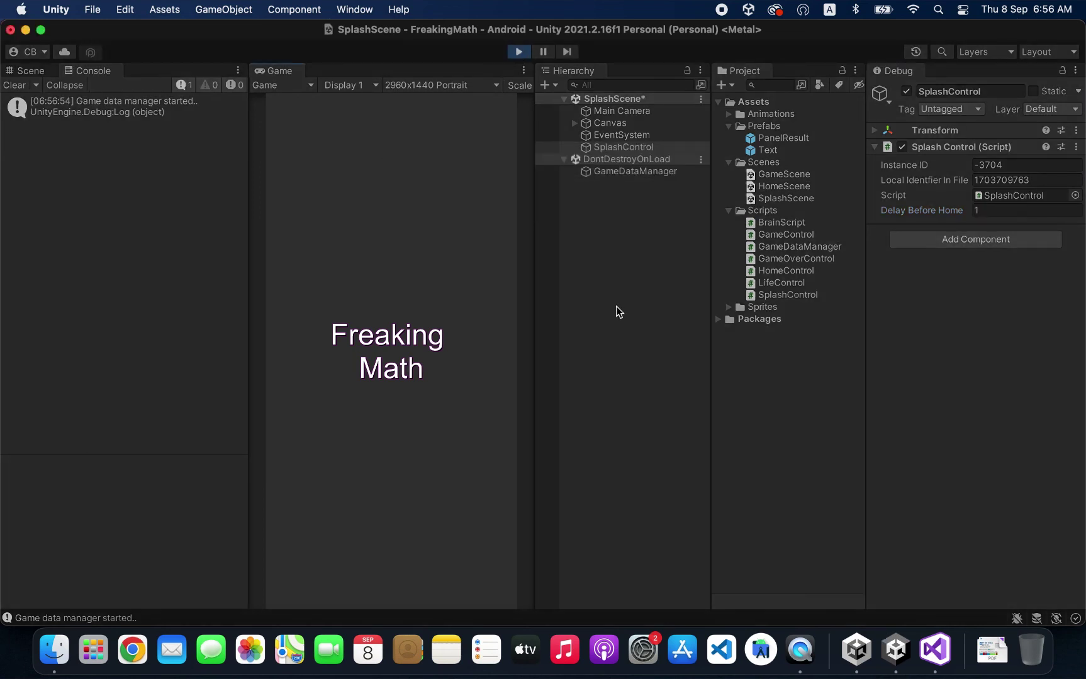
pyautogui.click(520, 52)
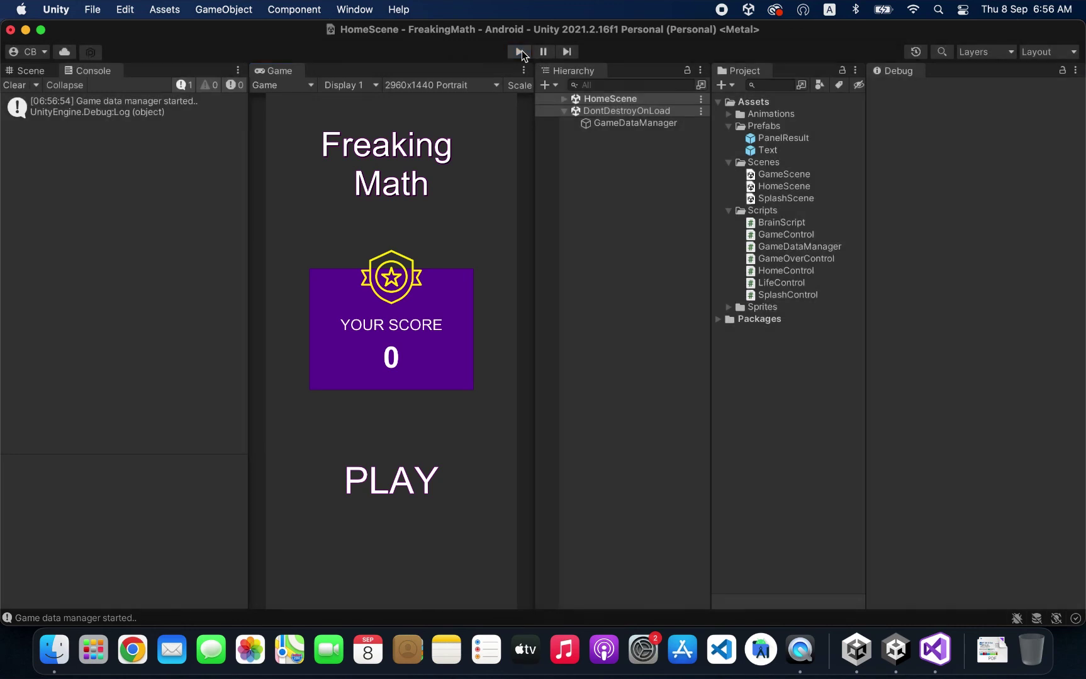
pyautogui.click(630, 157)
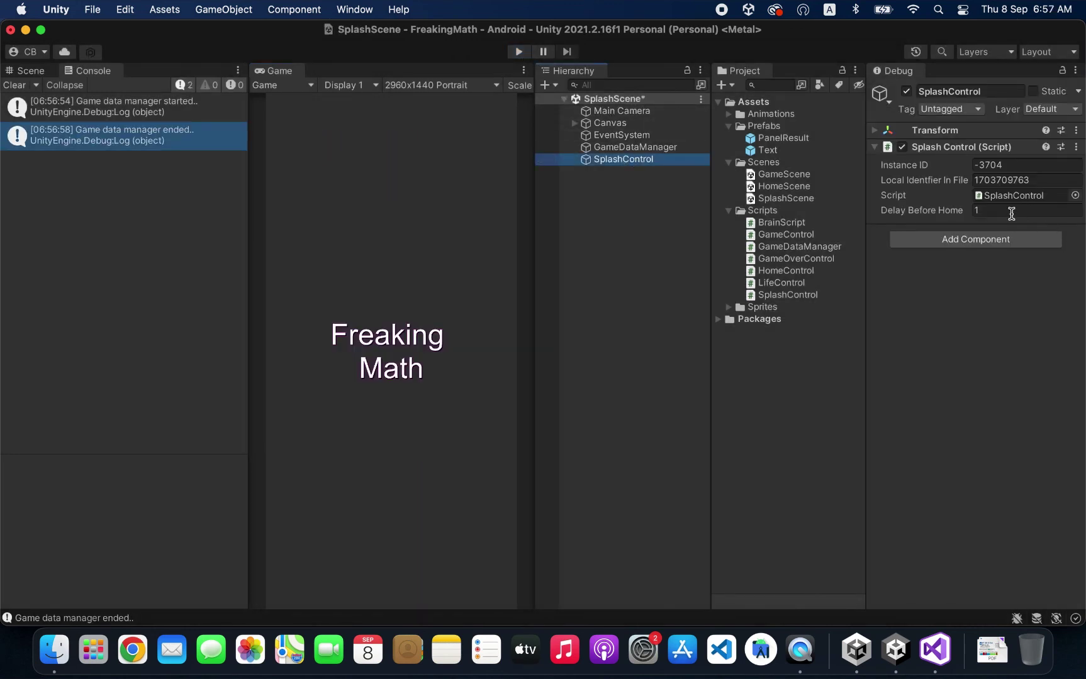
# Step: Set Delay Before Home to 10 and test-play the splash
pyautogui.click(1011, 210)
pyautogui.write('10')
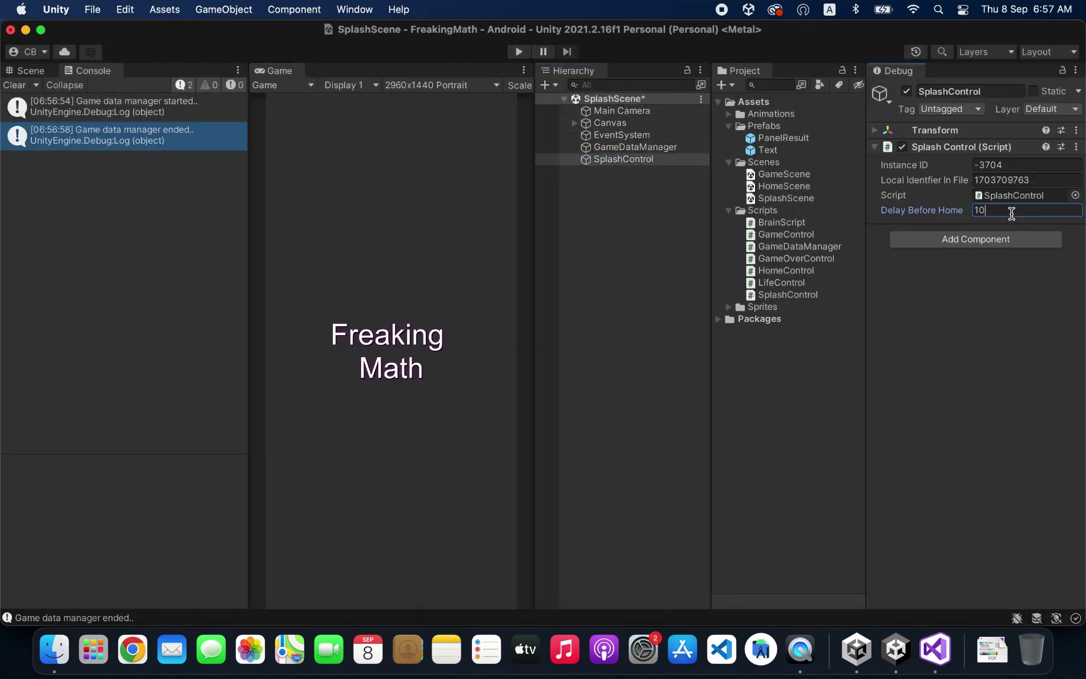
pyautogui.click(518, 52)
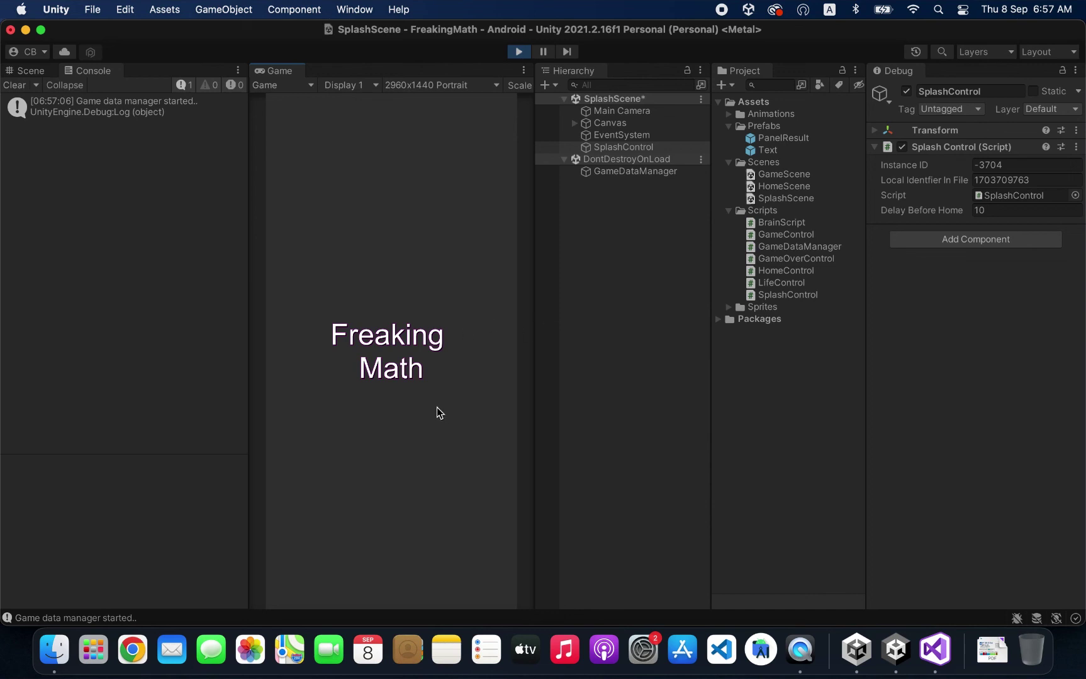
pyautogui.click(513, 51)
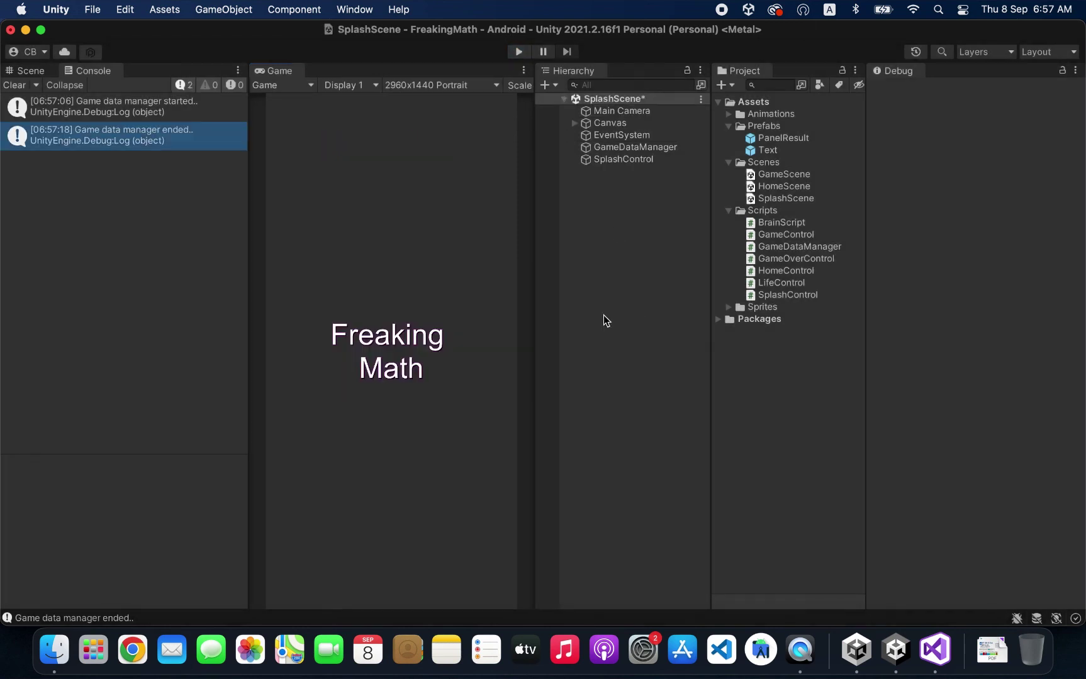
# Step: Change Delay Before Home back to 1 and run another test play
pyautogui.click(616, 159)
pyautogui.click(991, 210)
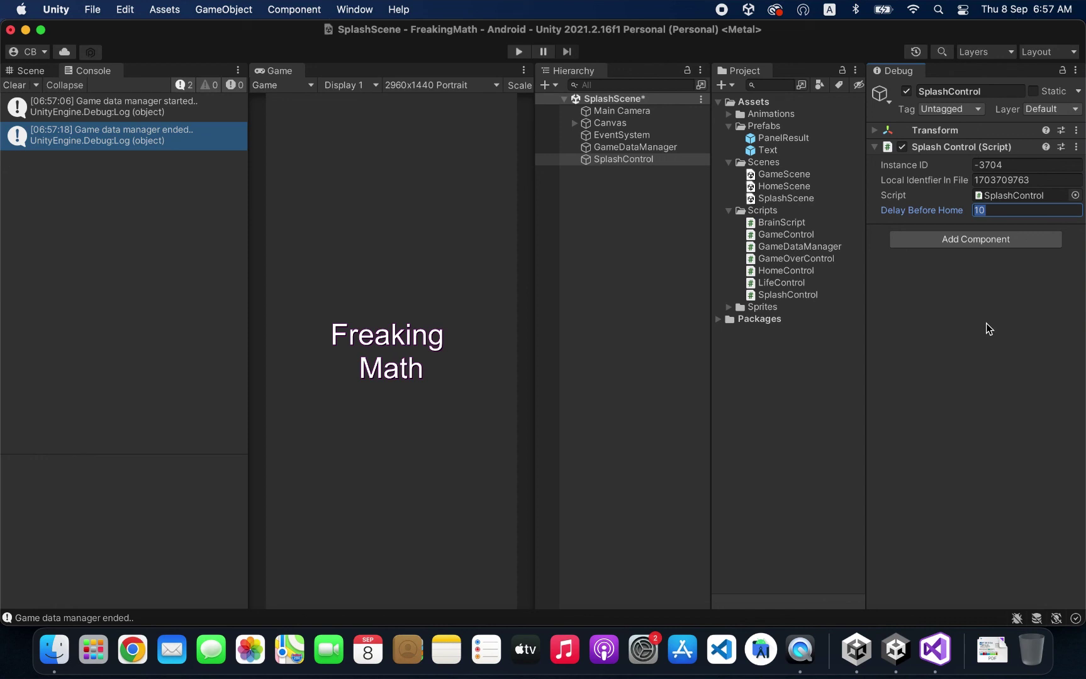
pyautogui.write('3')
pyautogui.press('BackSpace')
pyautogui.write('2')
pyautogui.press('BackSpace')
pyautogui.write('1')
pyautogui.click(518, 51)
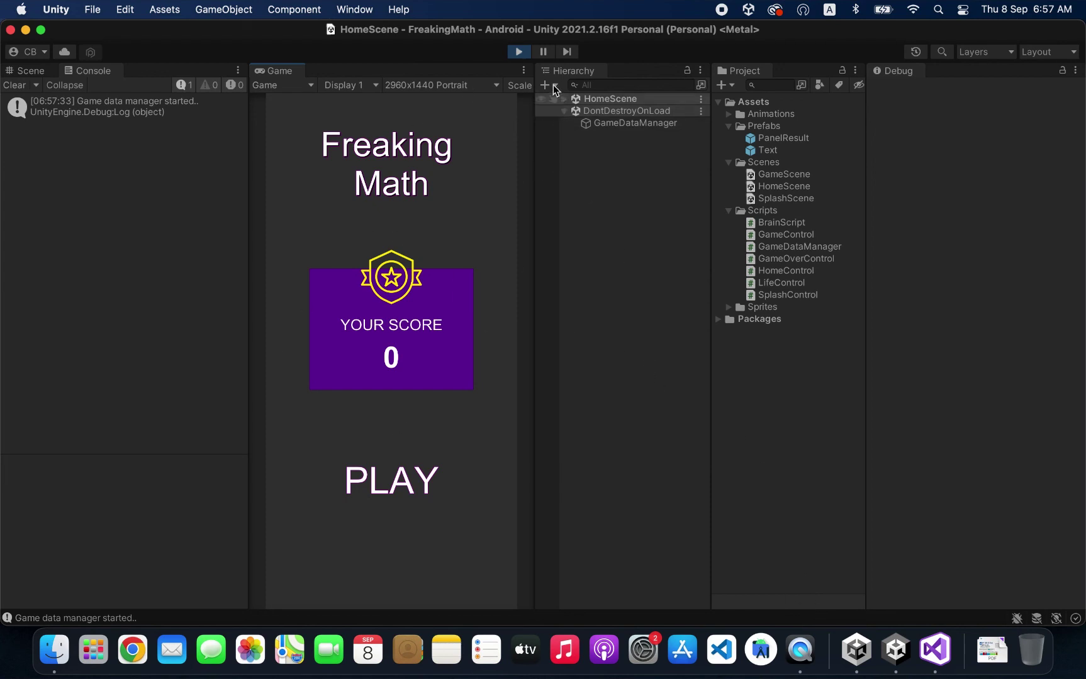
pyautogui.click(520, 53)
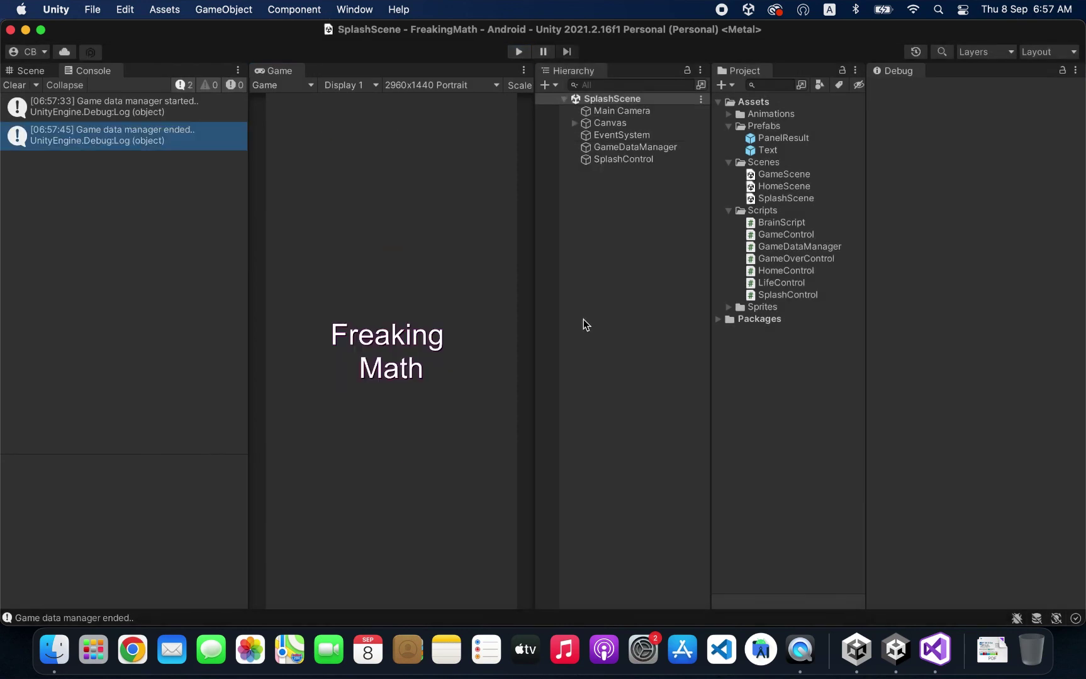